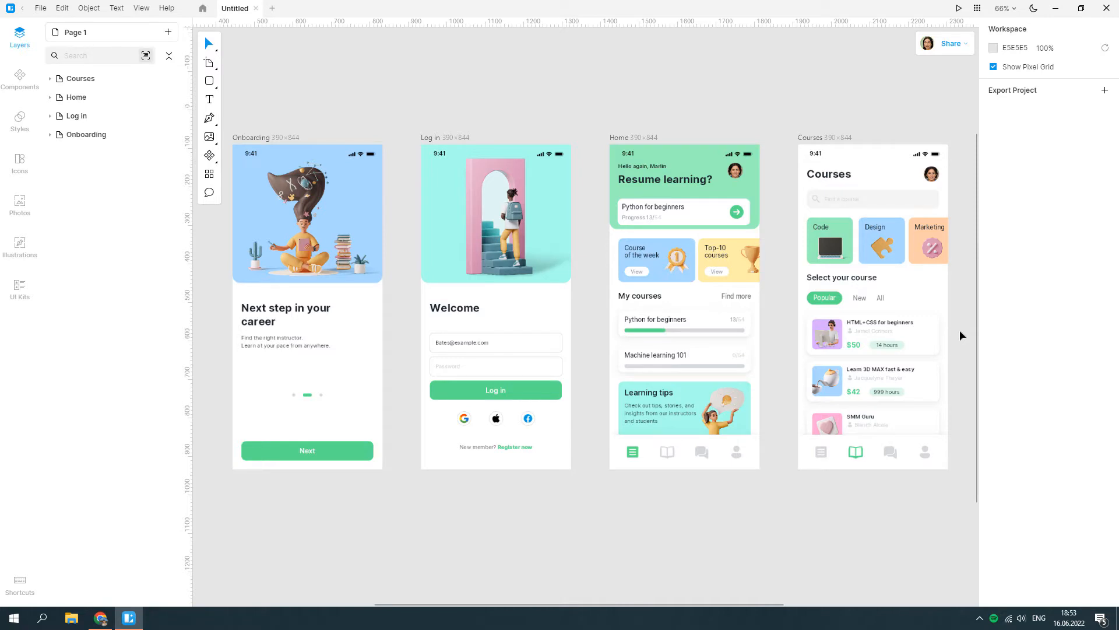
Step: Add an iPhone 13 / 13 Pro artboard (390 × 844) beside the Courses screen, level with it
scroll(910, 344, "right", 6)
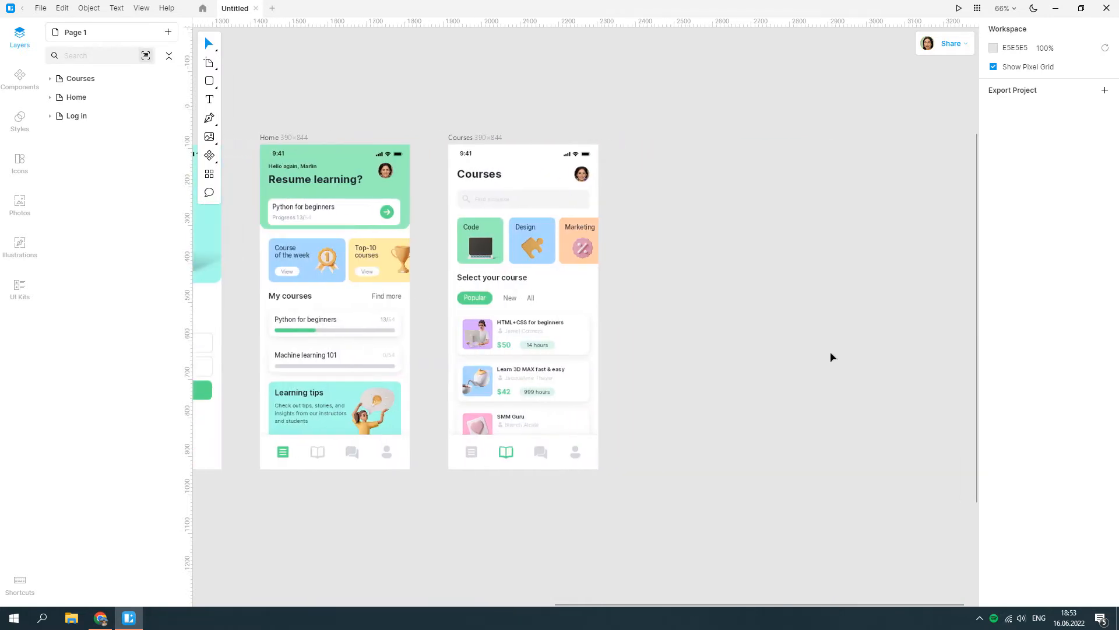
scroll(812, 327, "up", 4)
scroll(757, 297, "up", 1)
left_click(209, 67)
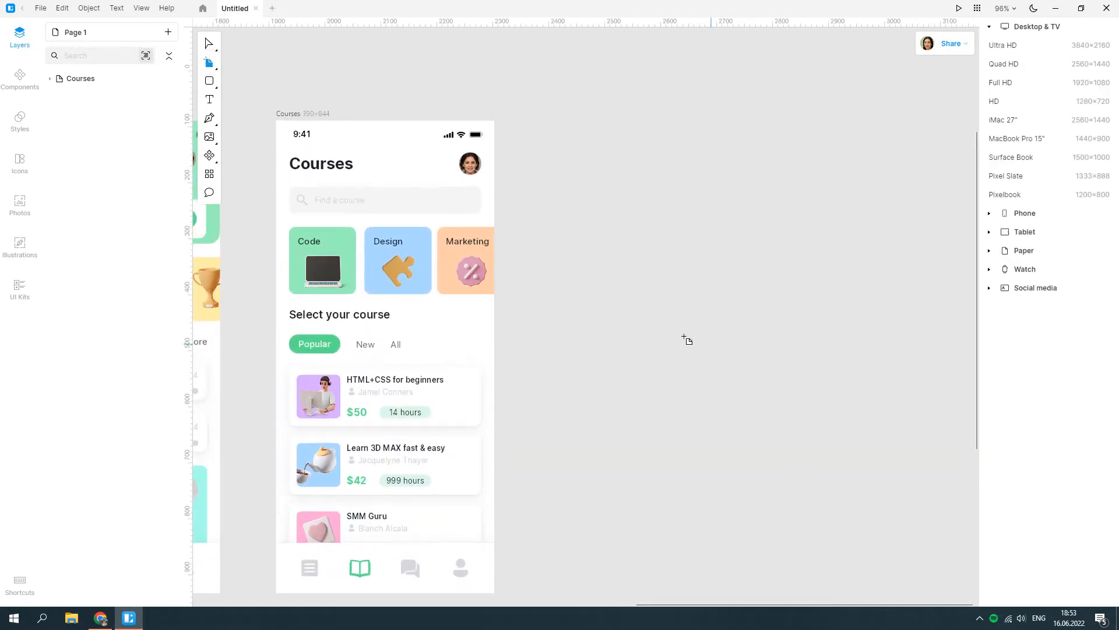
left_click(700, 367)
left_click_drag(699, 367, 658, 389)
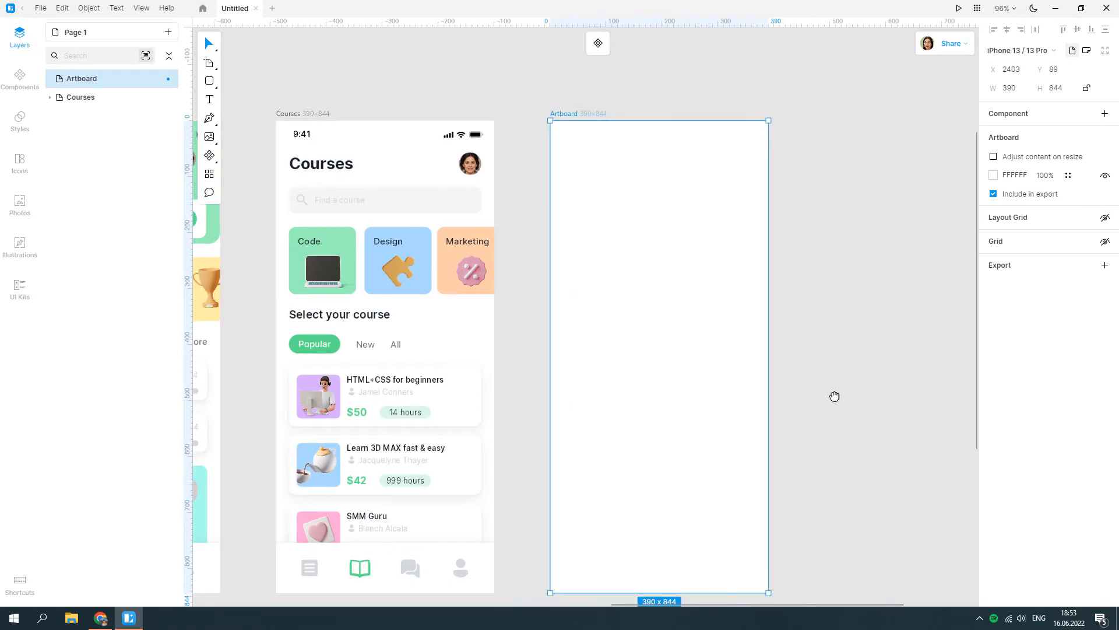
Step: Place the Light iPhone status bar component at the top of the new artboard and set its vertical position to 15
left_click_drag(834, 395, 824, 349)
left_click(35, 85)
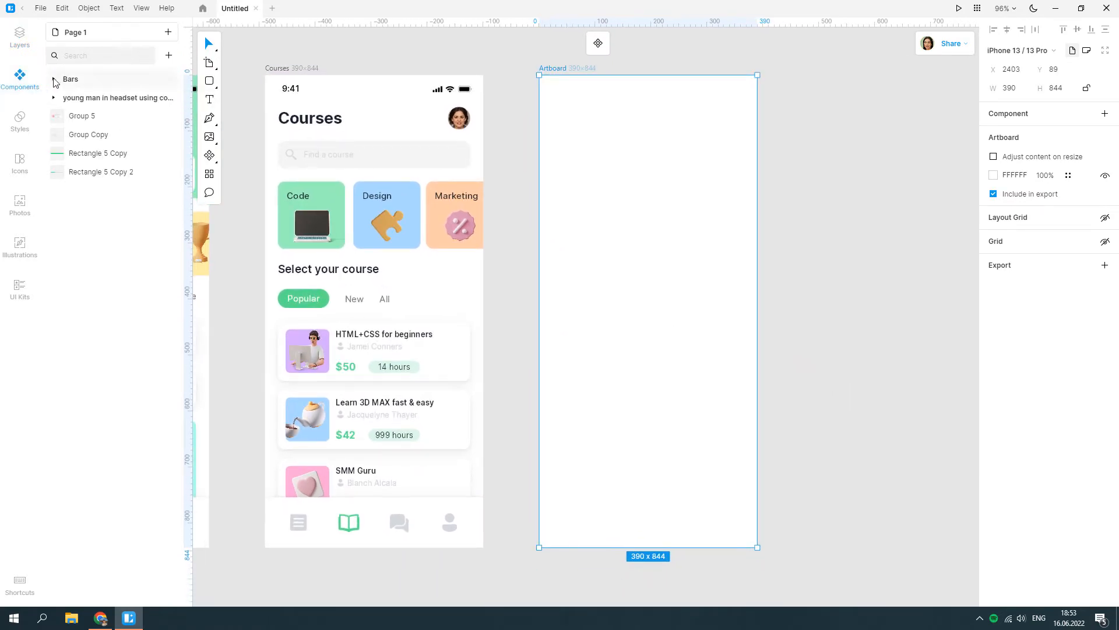
left_click(53, 79)
left_click(67, 98)
left_click(82, 116)
left_click_drag(100, 142, 559, 90)
left_click(1054, 50)
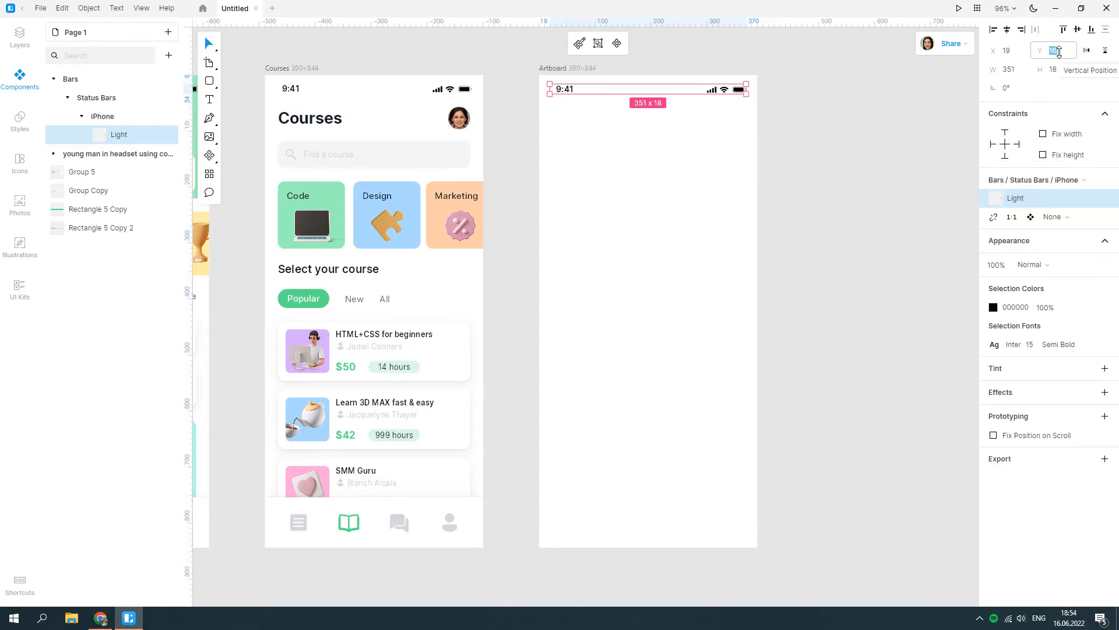
type("15")
key("Return")
Step: Place the Default young man in headset component across the artboard's top, enlarged to 390 × 390, and send it behind the status bar
scroll(765, 97, "up", 2)
scroll(765, 102, "up", 2)
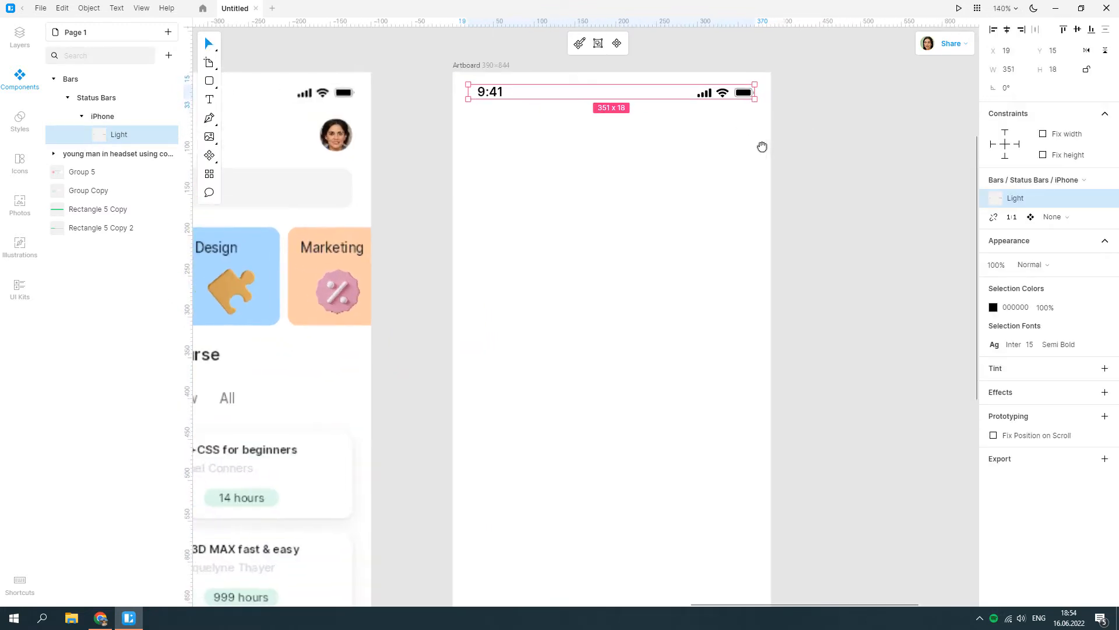
left_click(53, 153)
left_click_drag(82, 174, 454, 76)
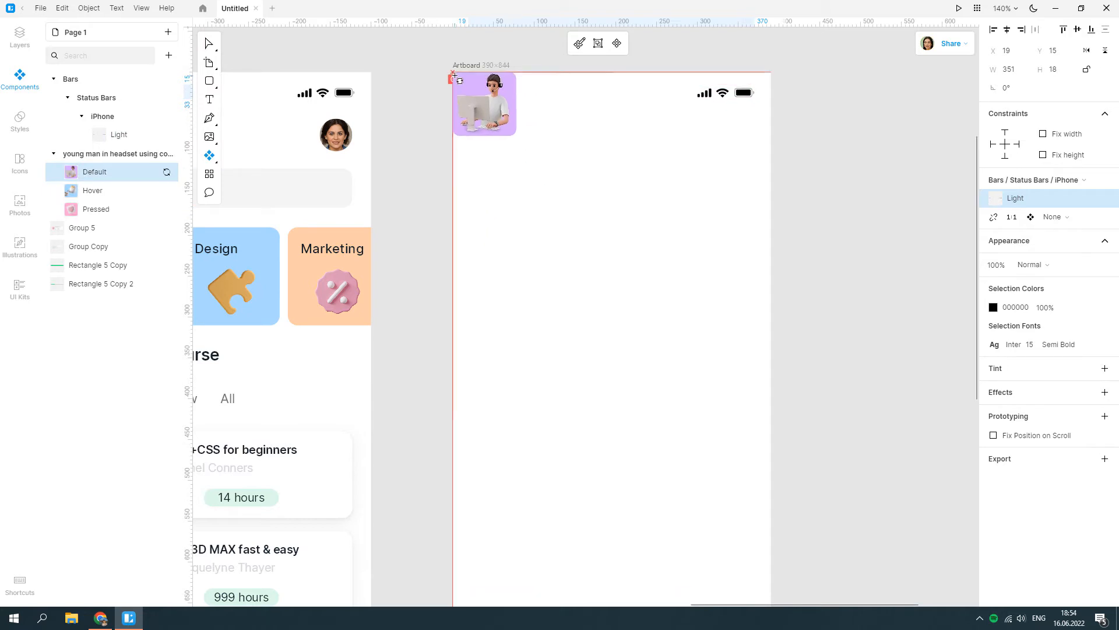
left_click_drag(491, 129, 768, 311)
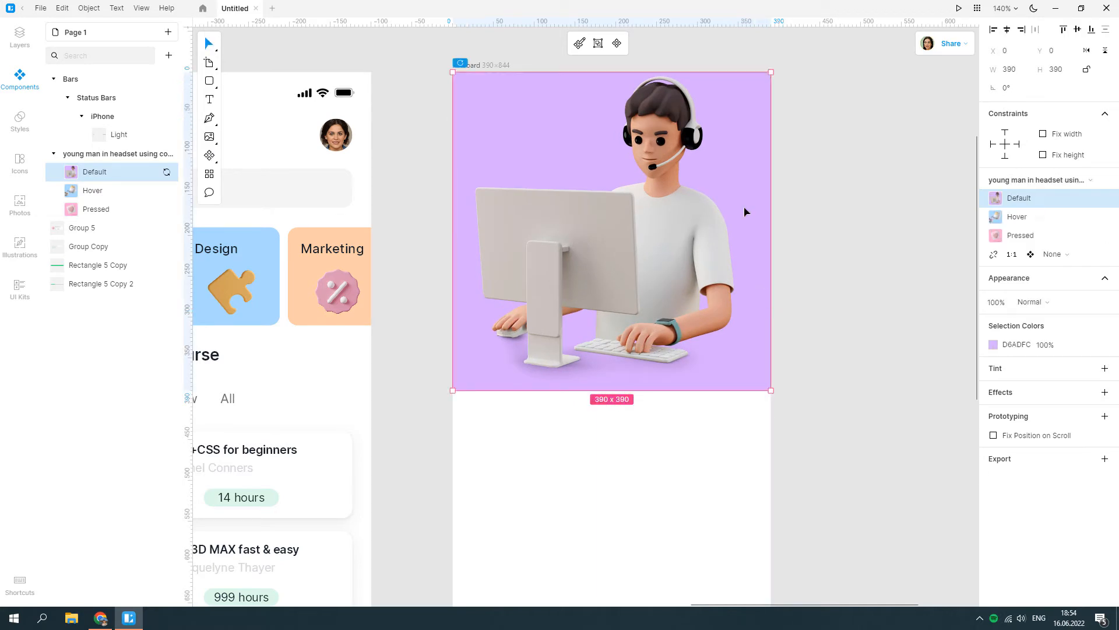
right_click(739, 175)
left_click(779, 284)
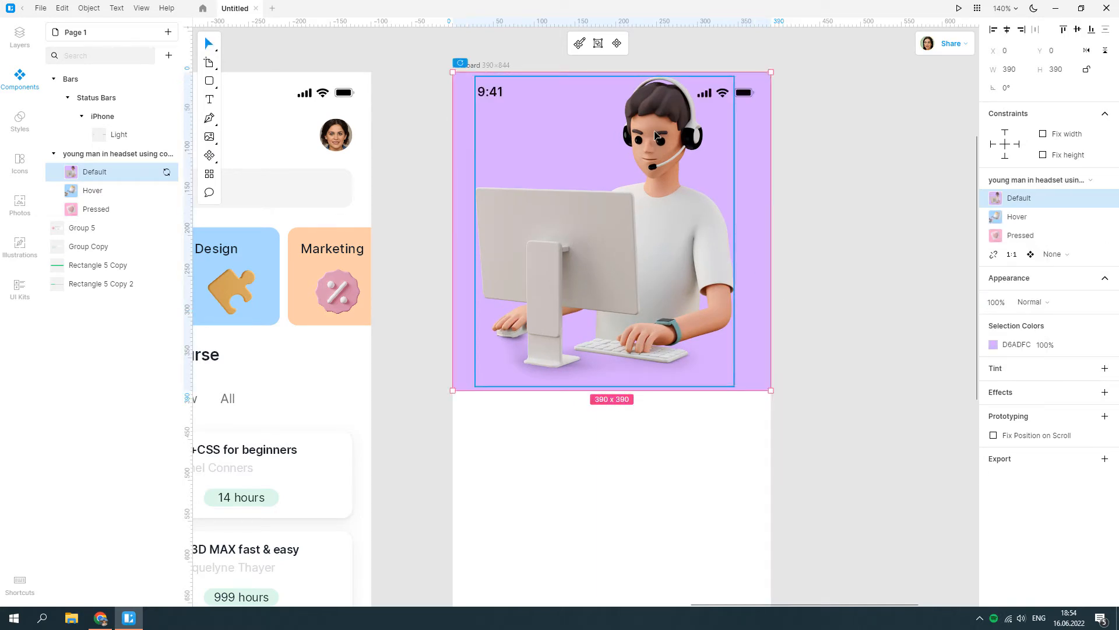
Step: Shrink the man illustration inside the component to about 185 × 221 and move it to about X 103, Y 40
double_click(679, 218)
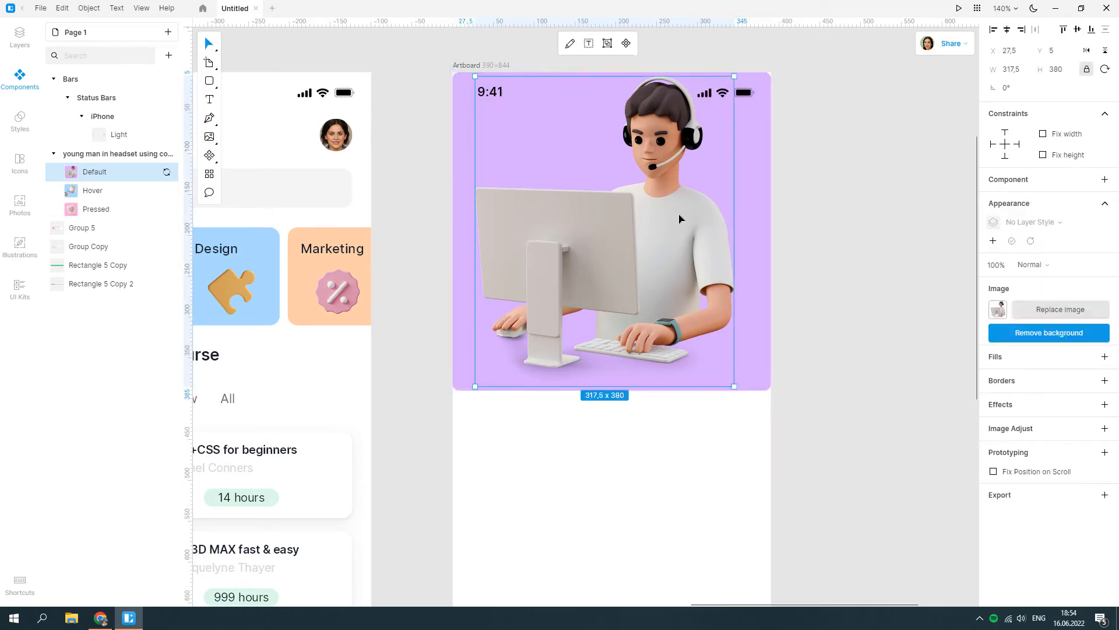
left_click_drag(604, 386, 590, 256)
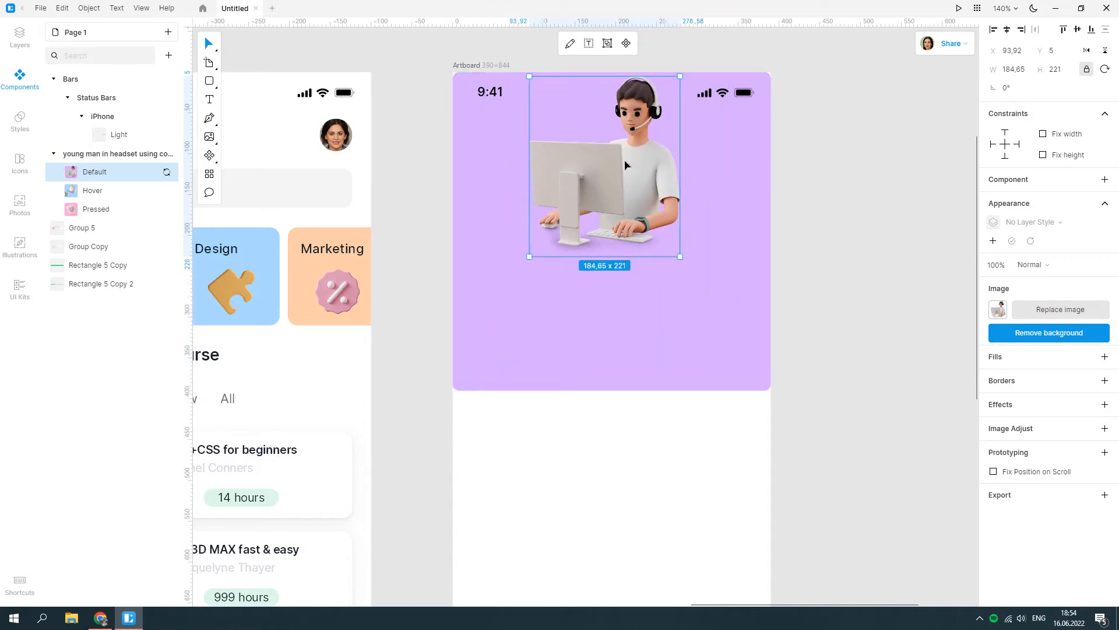
left_click_drag(625, 166, 637, 190)
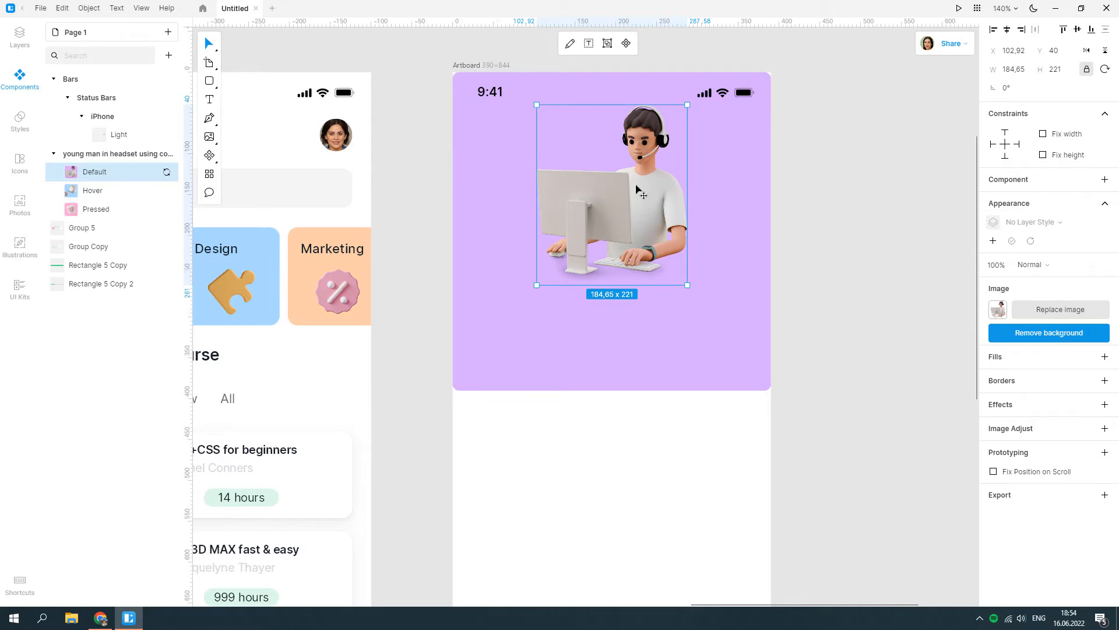
left_click(822, 216)
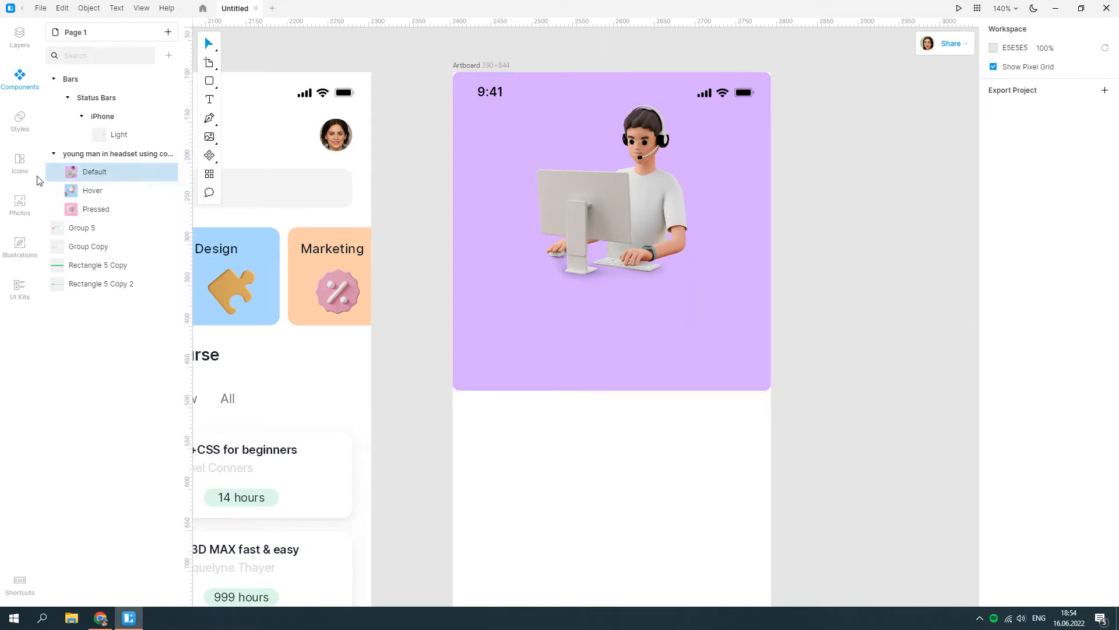
Step: Find the Arrows icons and place a 32 × 32 left-pointing chevron below the status bar time, at X 23
left_click(20, 164)
left_click(112, 56)
type("a")
left_click(98, 87)
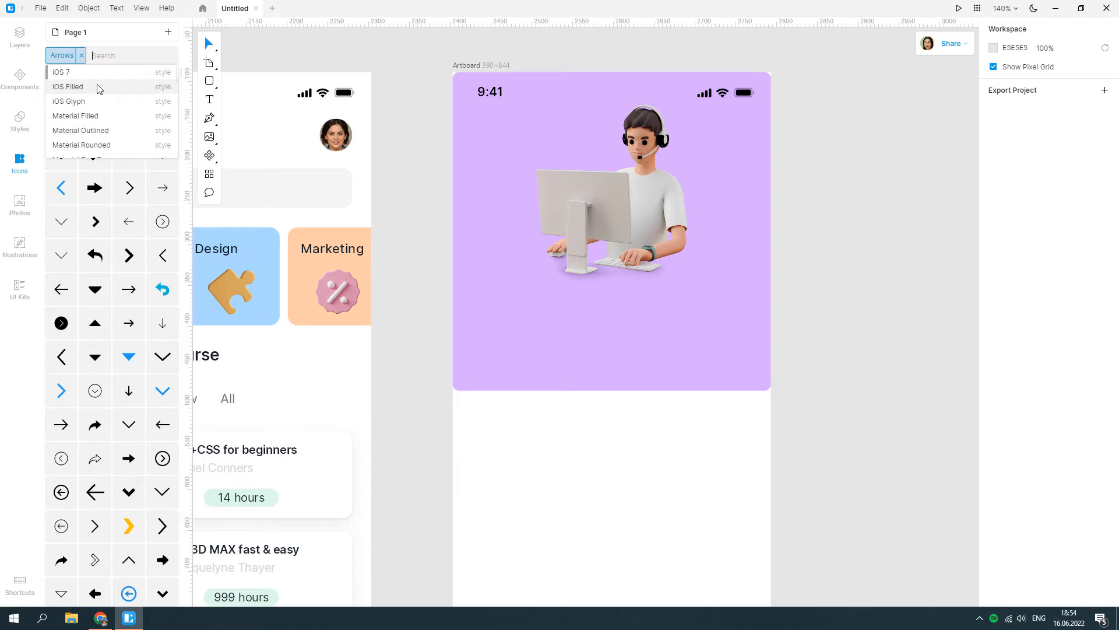
left_click_drag(61, 86, 500, 155)
scroll(483, 136, "up", 3)
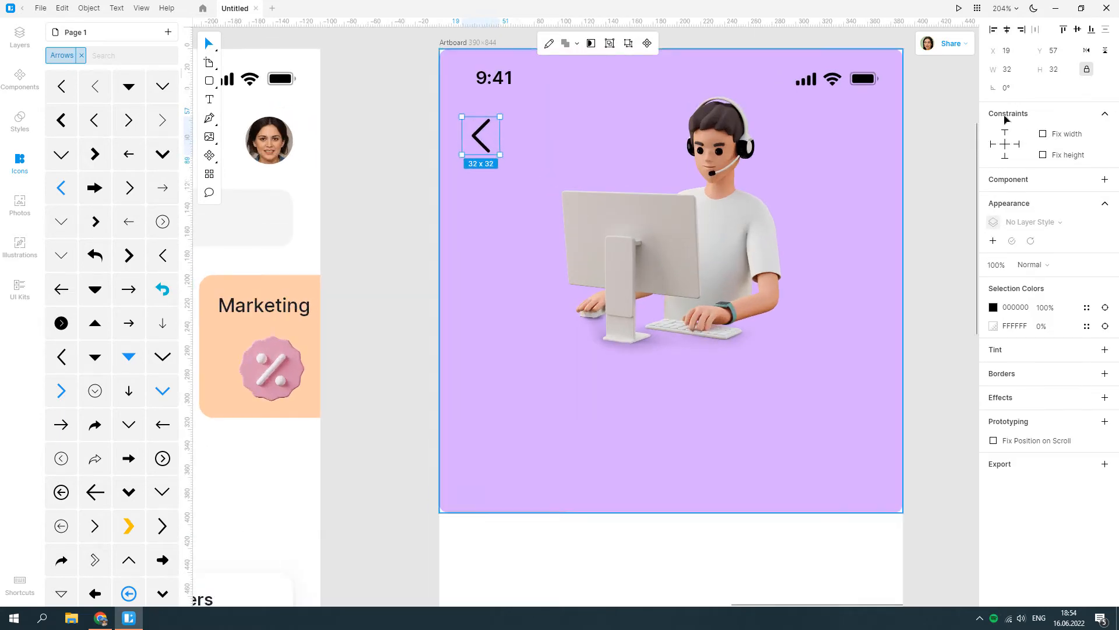
scroll(1020, 55, "up", 4)
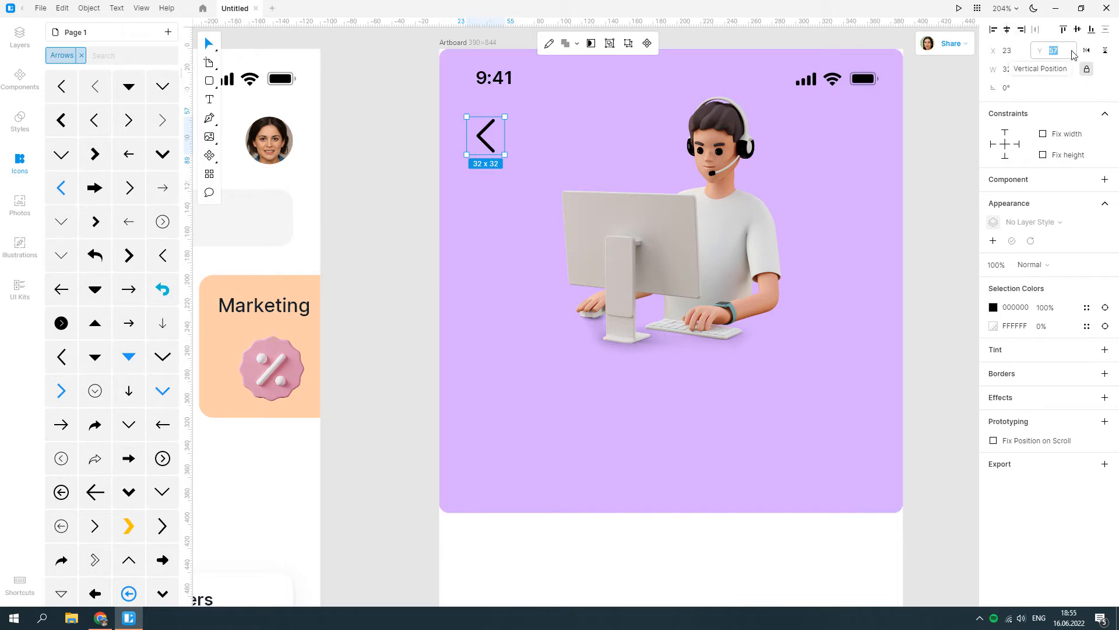
scroll(1072, 52, "up", 3)
Step: Move the man illustration slightly lower on the purple background
left_click(941, 121)
double_click(721, 147)
left_click_drag(721, 146, 721, 158)
left_click(926, 234)
Step: Draw a 390 × 572 rectangle covering the lower part of the artboard, starting at X 0, Y 272
left_click_drag(921, 231, 897, 198)
scroll(898, 198, "down", 5)
left_click_drag(892, 327, 798, 265)
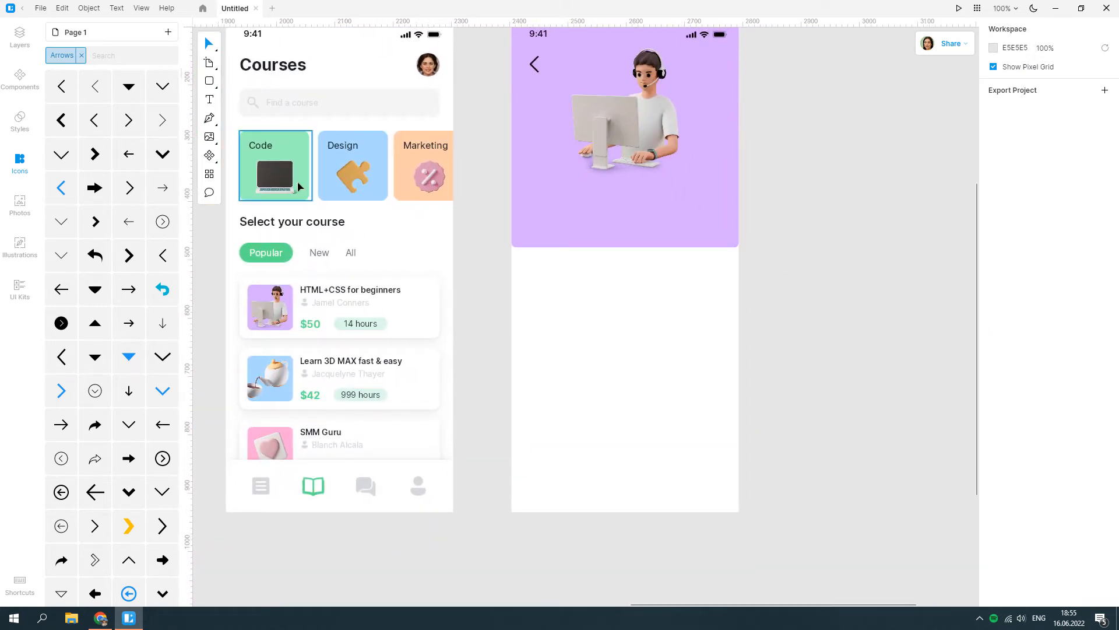
left_click(209, 81)
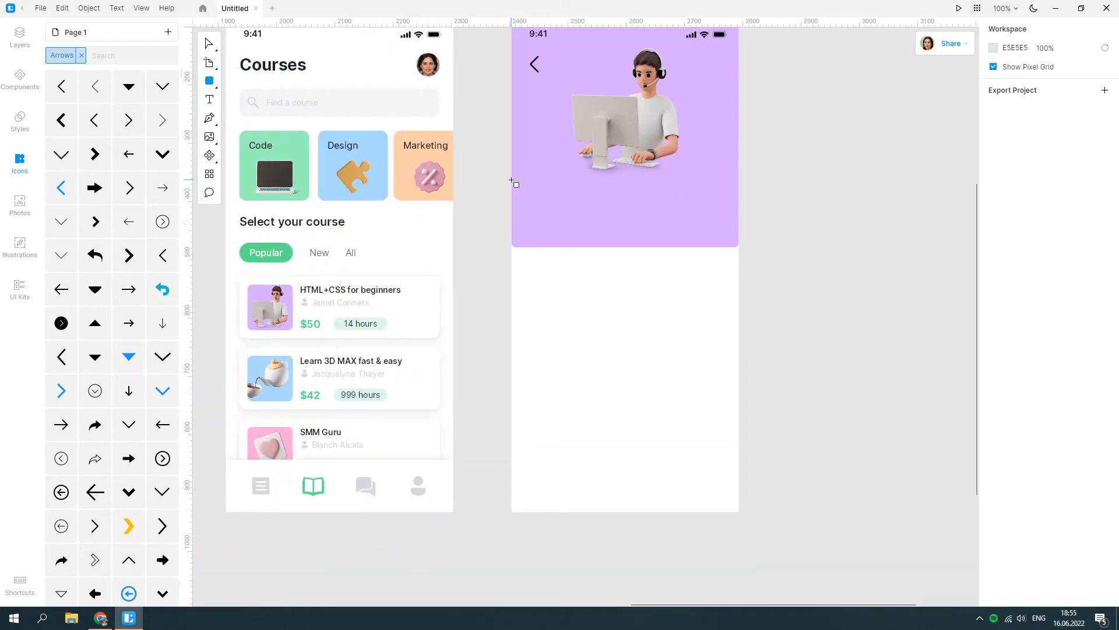
mouse_move(512, 180)
left_mouse_down()
mouse_move(705, 505)
mouse_move(739, 513)
left_mouse_up()
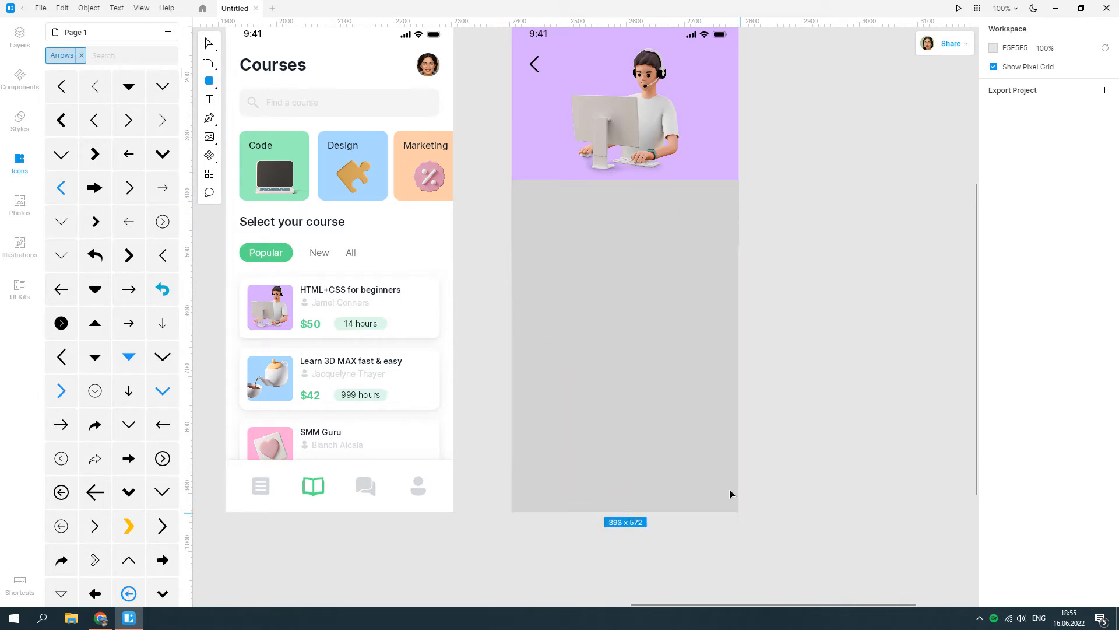
left_click_drag(507, 317, 512, 318)
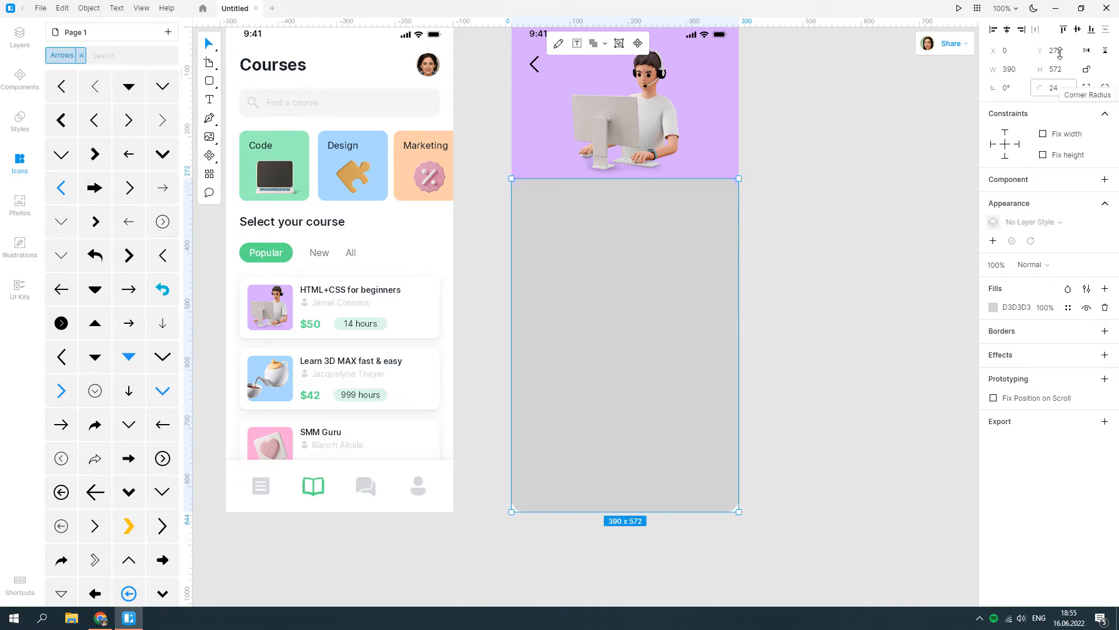
Step: Round only the rectangle's two top corners to 20 and fill it with the White color variable
left_click(1087, 88)
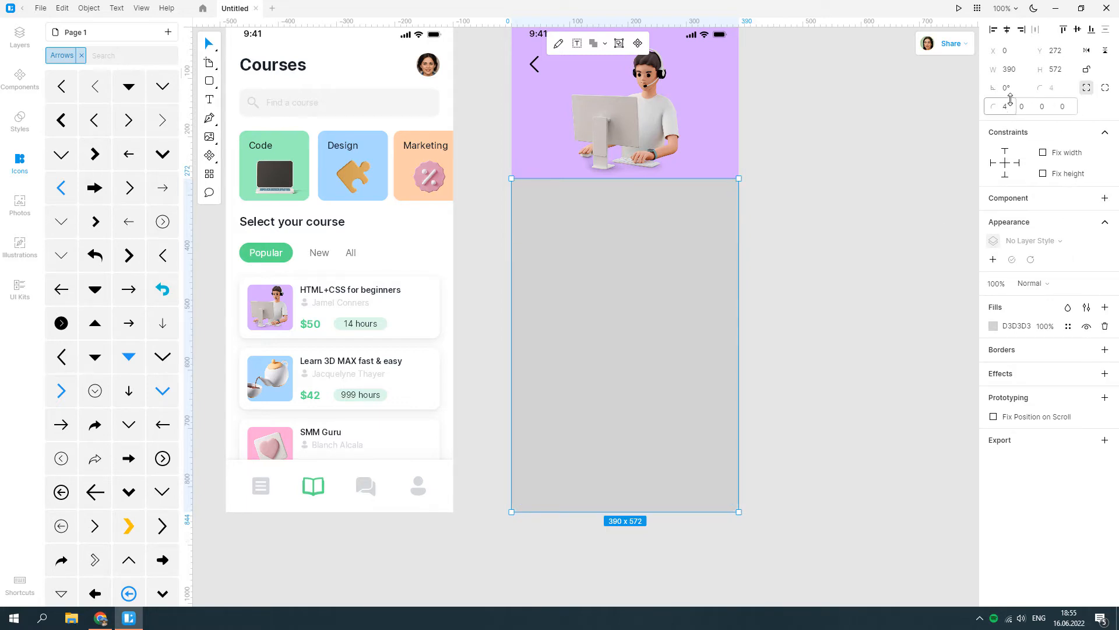
left_click_drag(1010, 65, 1010, 63)
left_click(1068, 326)
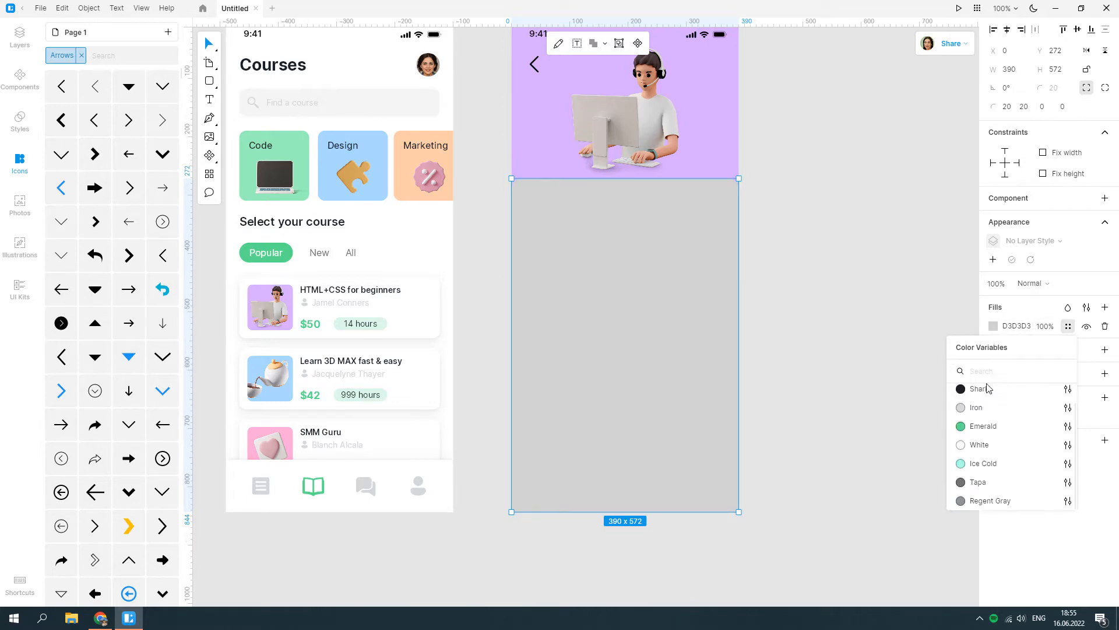
left_click(984, 448)
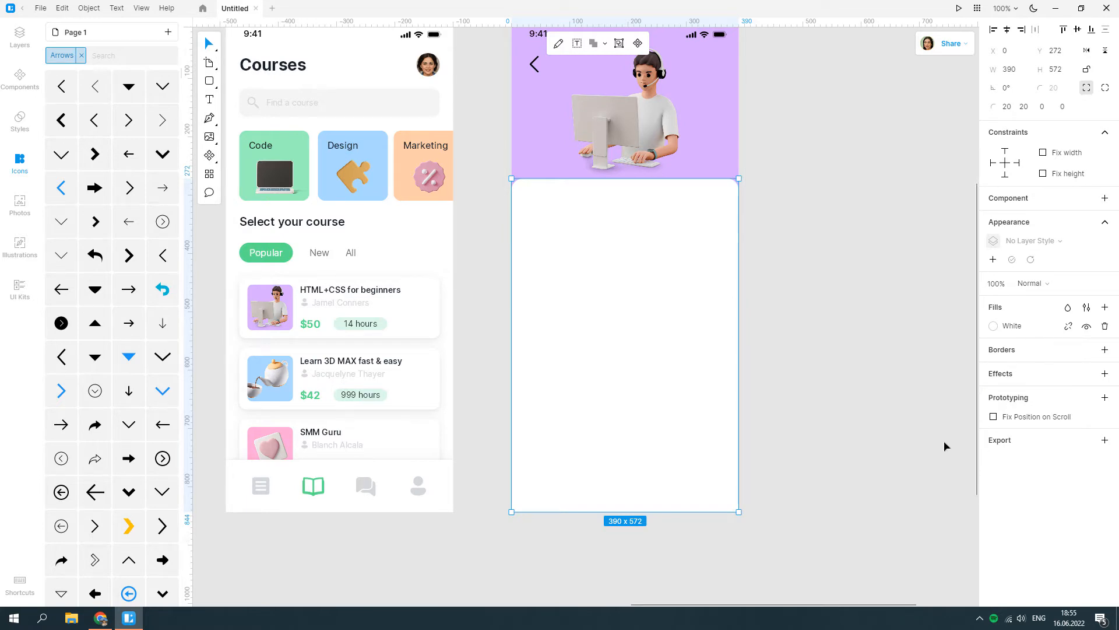
Step: Copy the title "HTML+CSS for beginners" from the first course card into a new text box of about 352 × 25 on the white panel
scroll(825, 371, "up", 2)
left_click(809, 332)
scroll(676, 321, "up", 4)
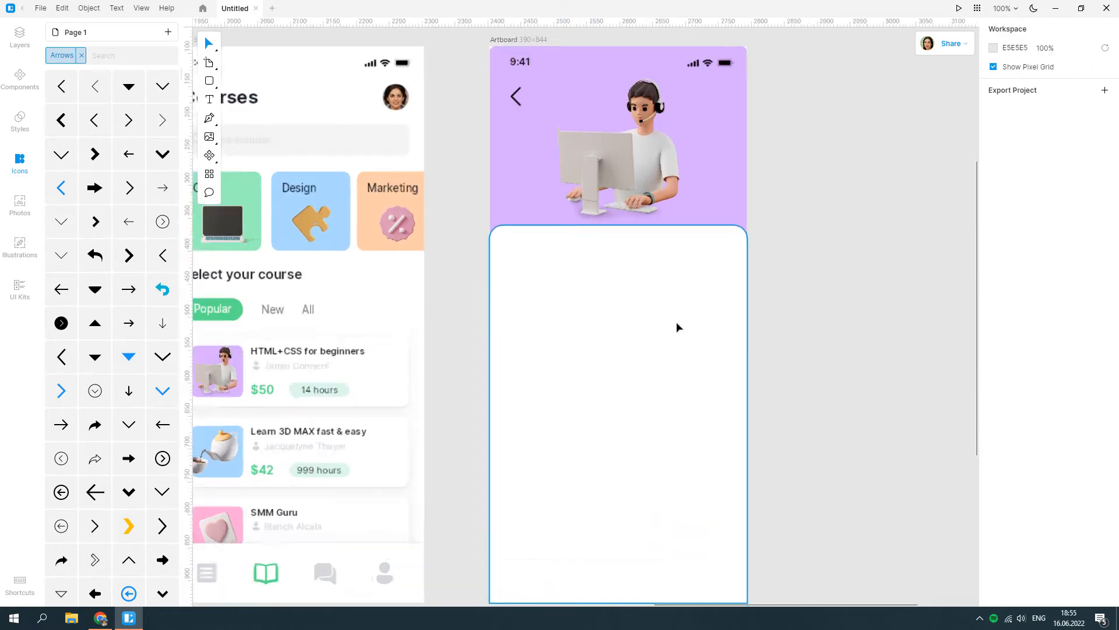
scroll(384, 323, "left", 3)
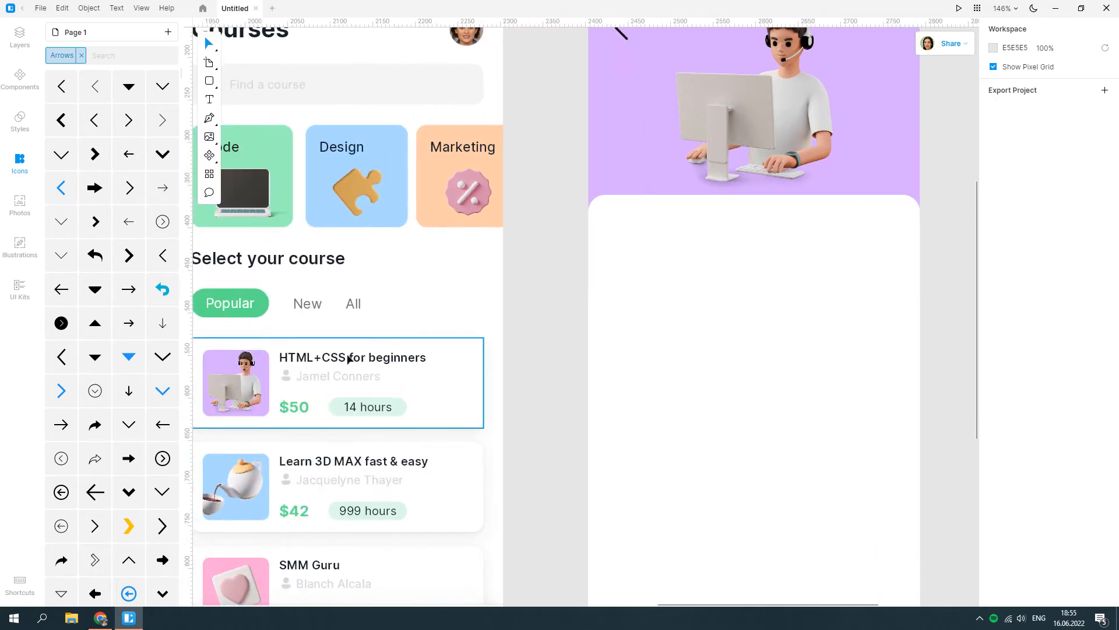
left_click(340, 358)
double_click(340, 359)
key("ctrl+c")
key("Escape")
scroll(540, 330, "right", 3)
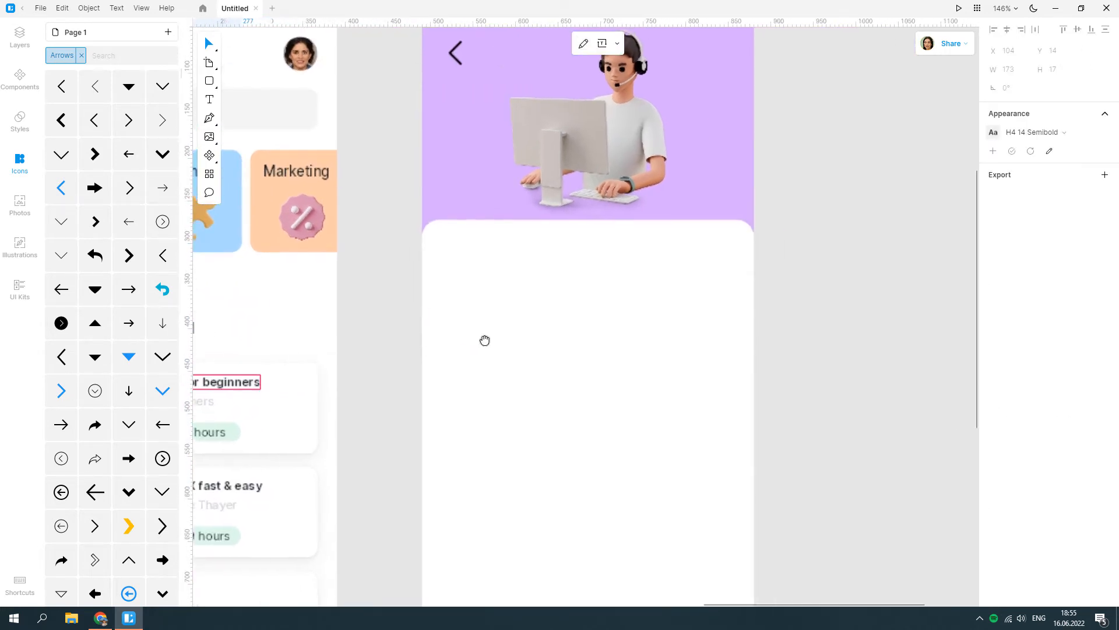
key("t")
left_click_drag(441, 261, 741, 284)
key("ctrl+v")
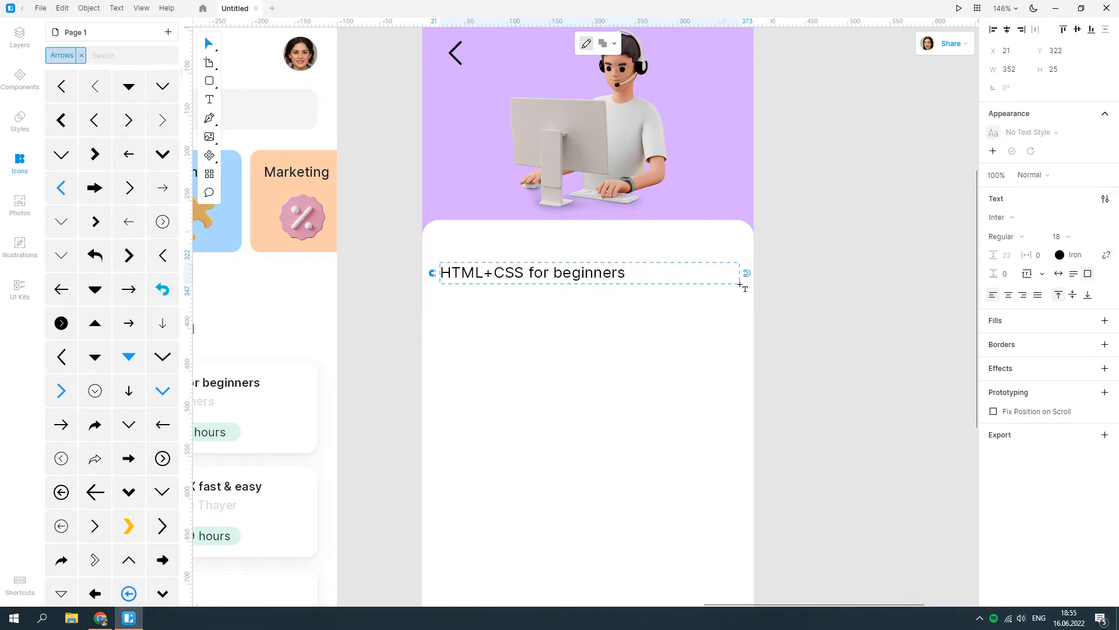
Step: Apply the H2 20 Semibold text style to the title and fit its text box to the content
left_click(1031, 133)
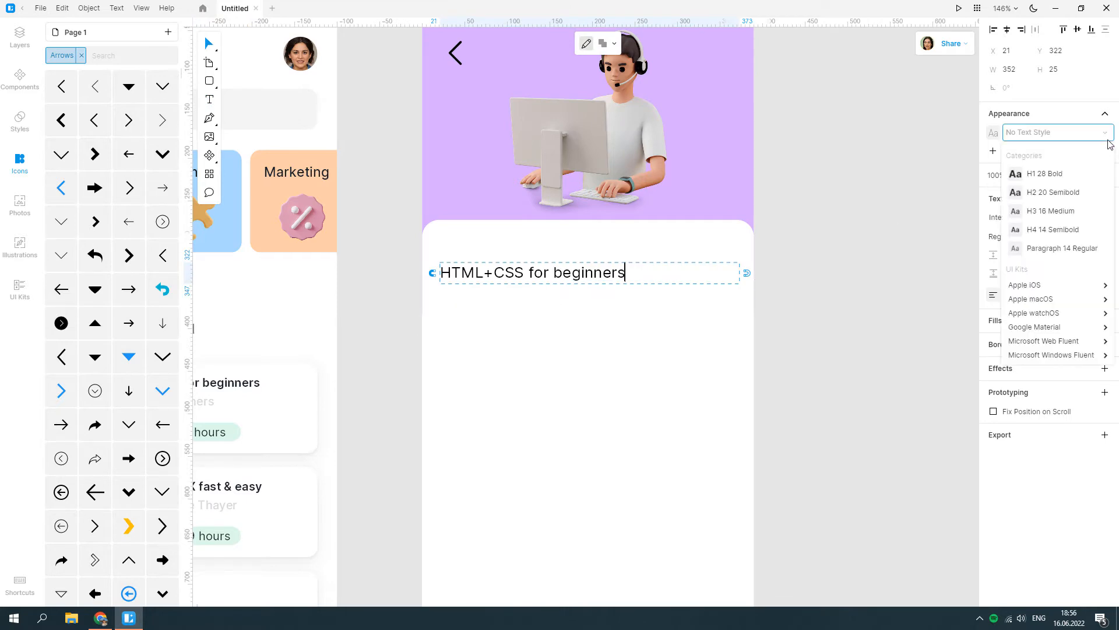
left_click(1077, 194)
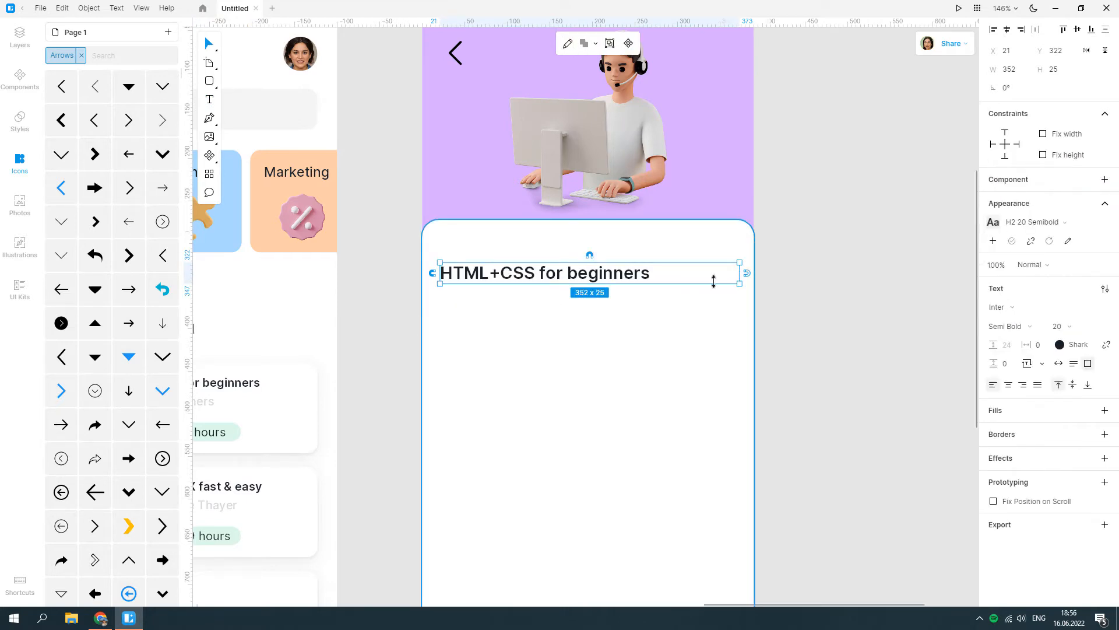
double_click(739, 278)
Step: Nudge the title to X 23, Y 312 on the white panel
key("Right")
key("Right")
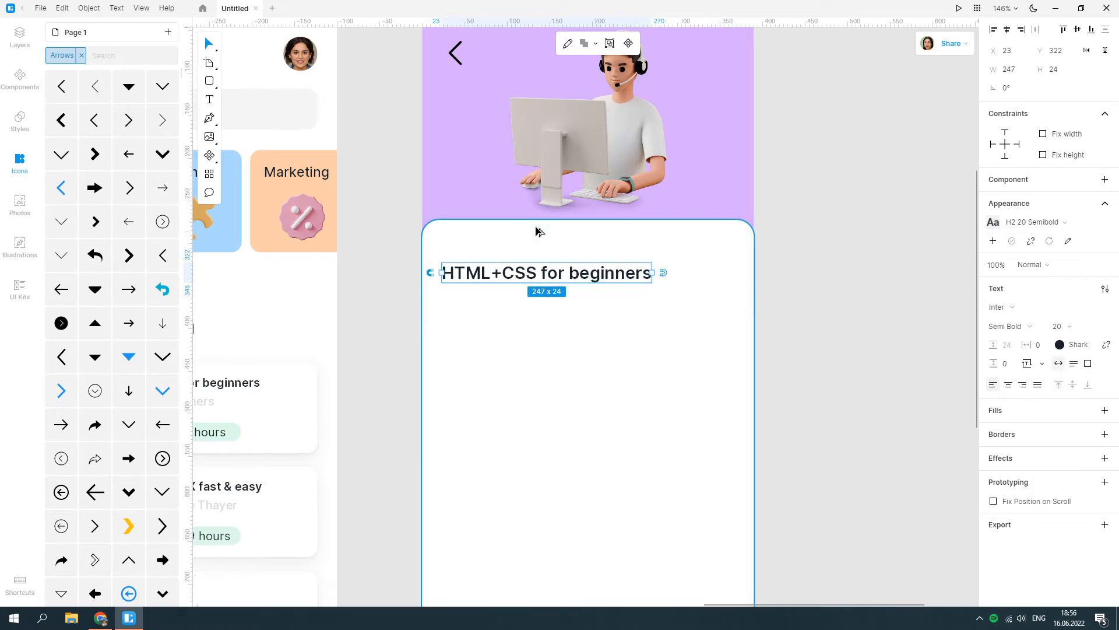
key("Up")
key("Up")
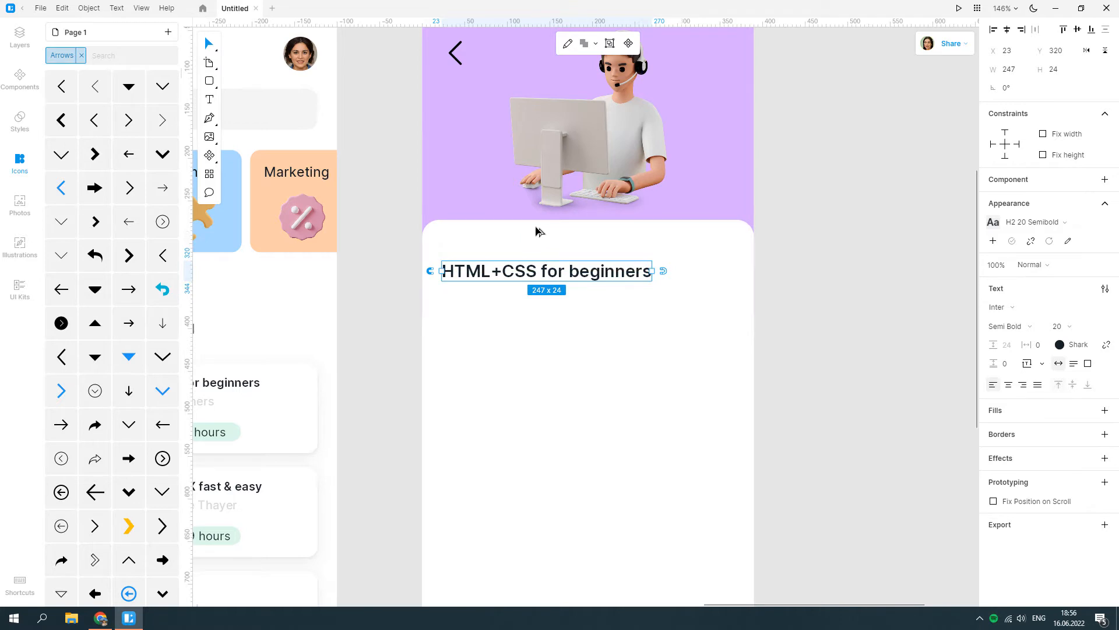
key("shift+Up")
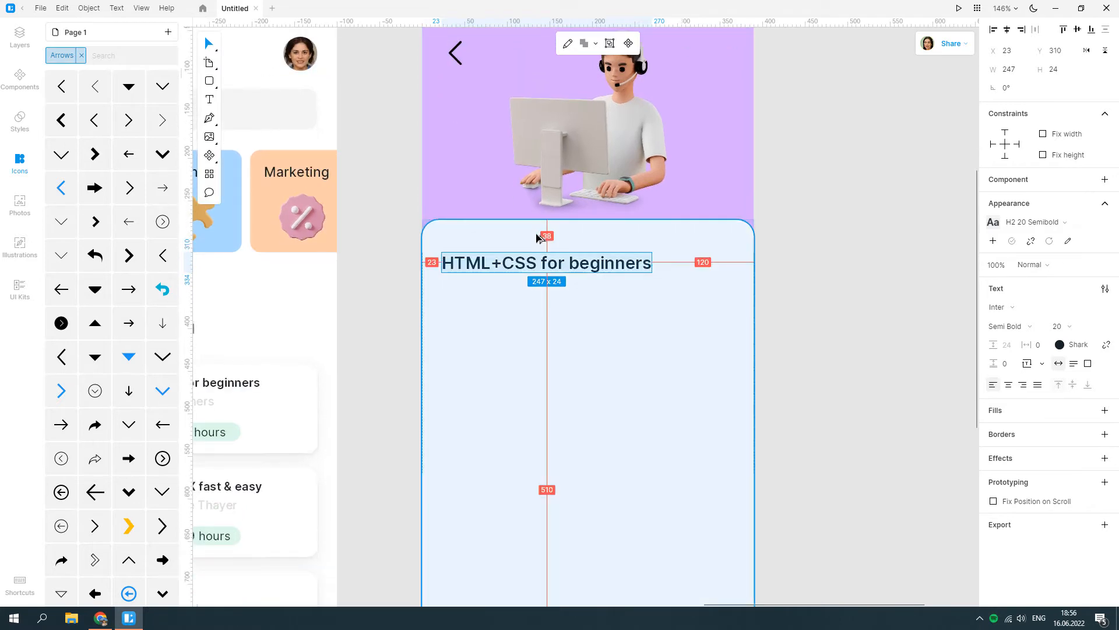
key("Down")
key("Down")
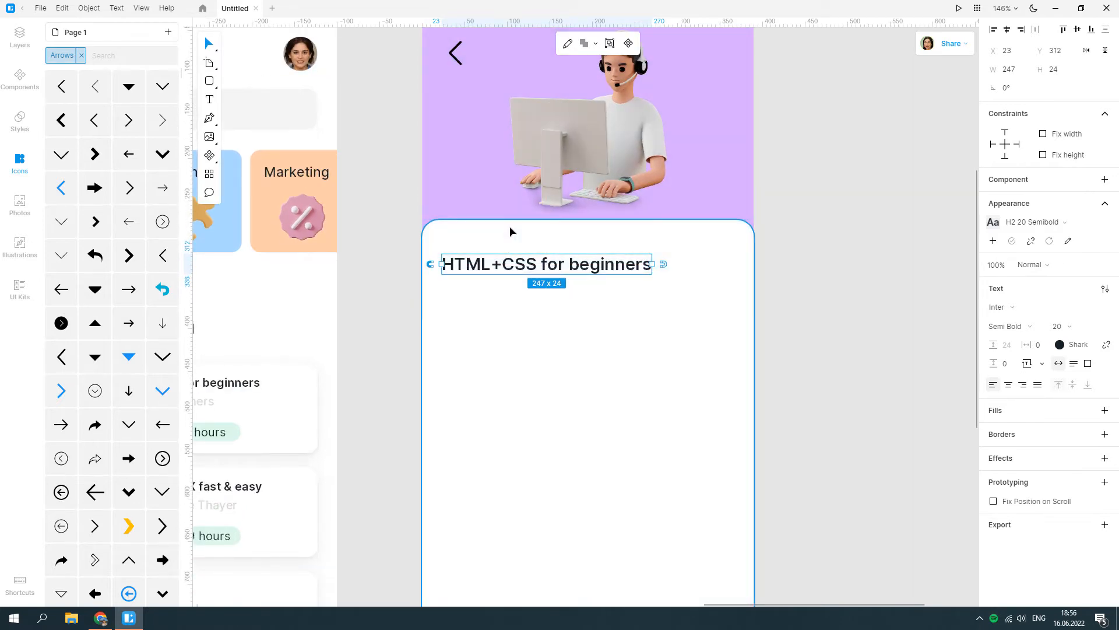
Step: Add the text "14h 23min - 32 lessons" below the course title and apply the Paragraph 14 Regular style
left_click(210, 99)
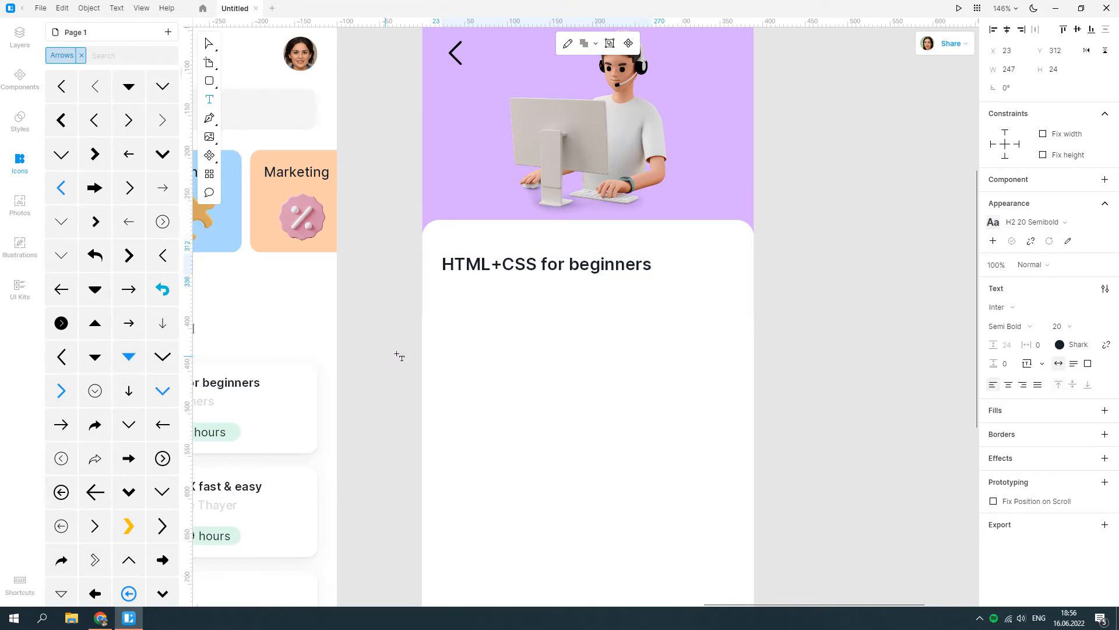
left_click(446, 296)
type("14h 23min ")
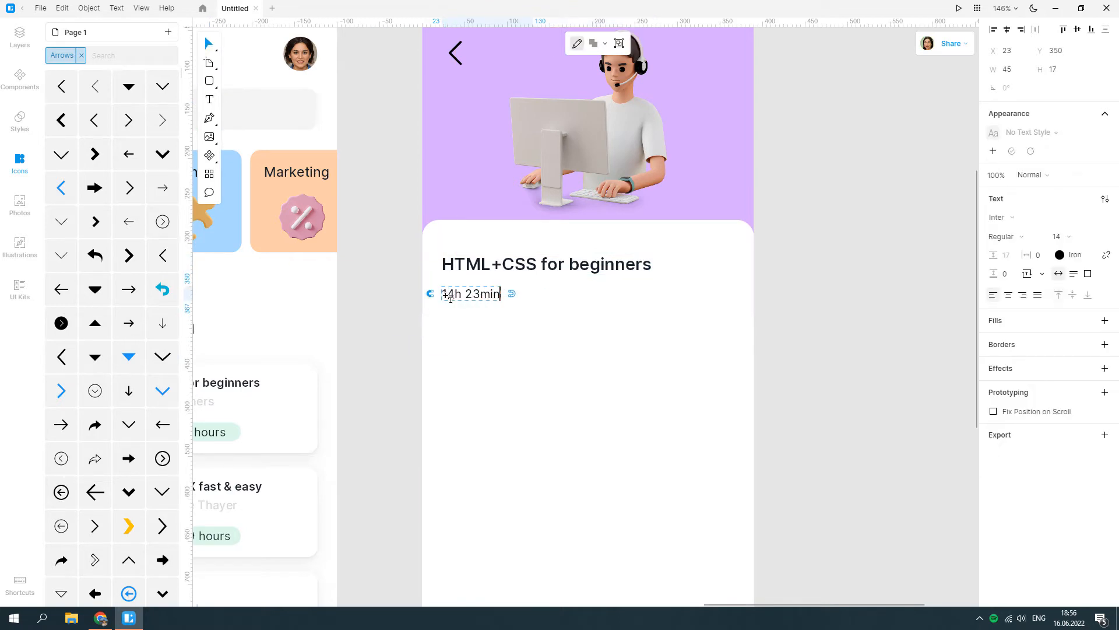
type("- 32 lessons")
left_click(1103, 132)
left_click(1076, 247)
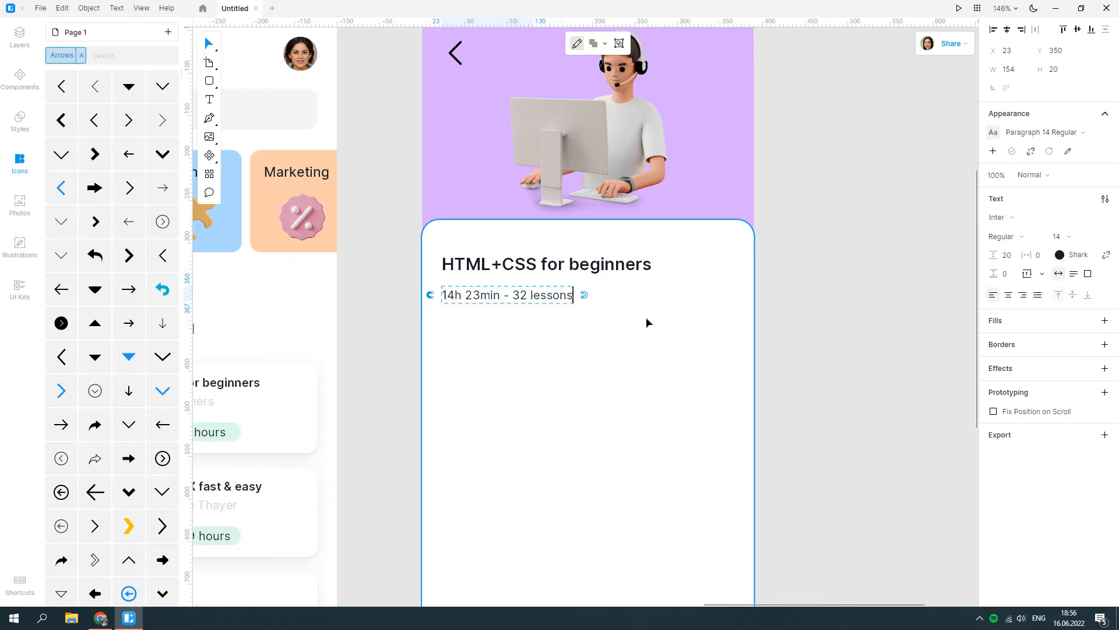
key("Escape")
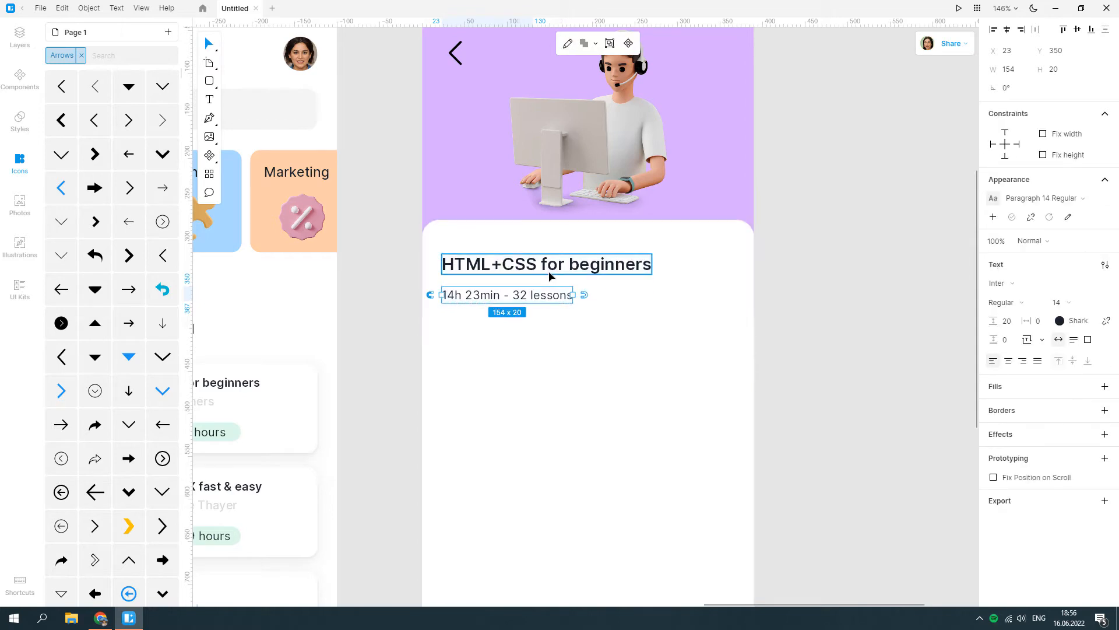
Step: Nudge the duration and lessons line up to Y 344, closer to the title
key("Up")
key("Up")
key("Up")
key("Up")
key("Up")
key("Up")
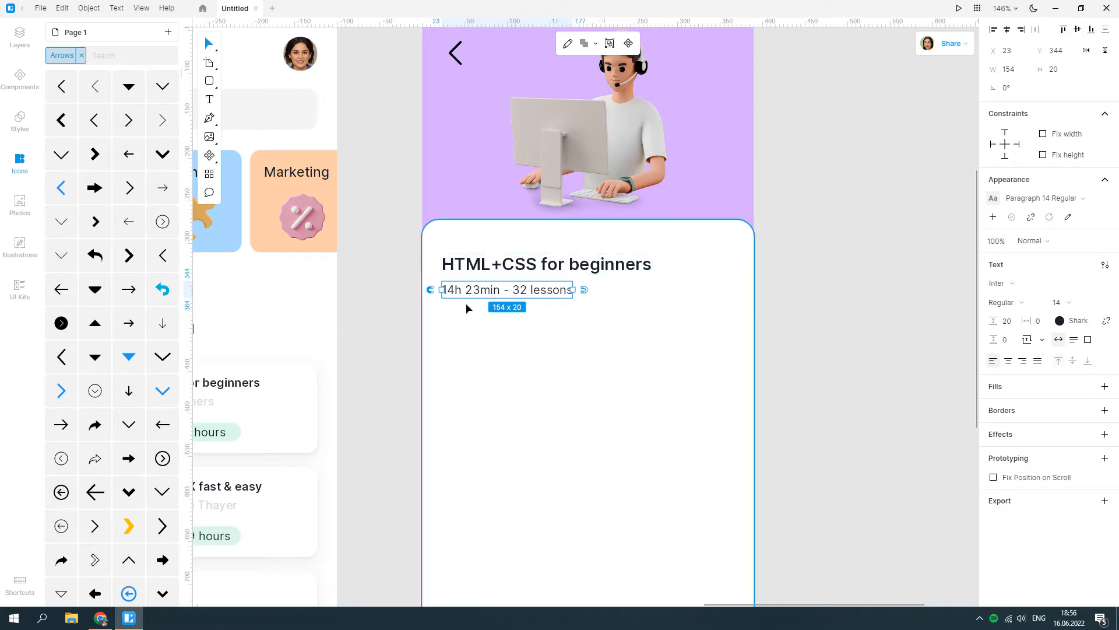
Step: Add the heading "About this course" below the duration line and apply the H3 16 Medium style
key("t")
left_click(445, 323)
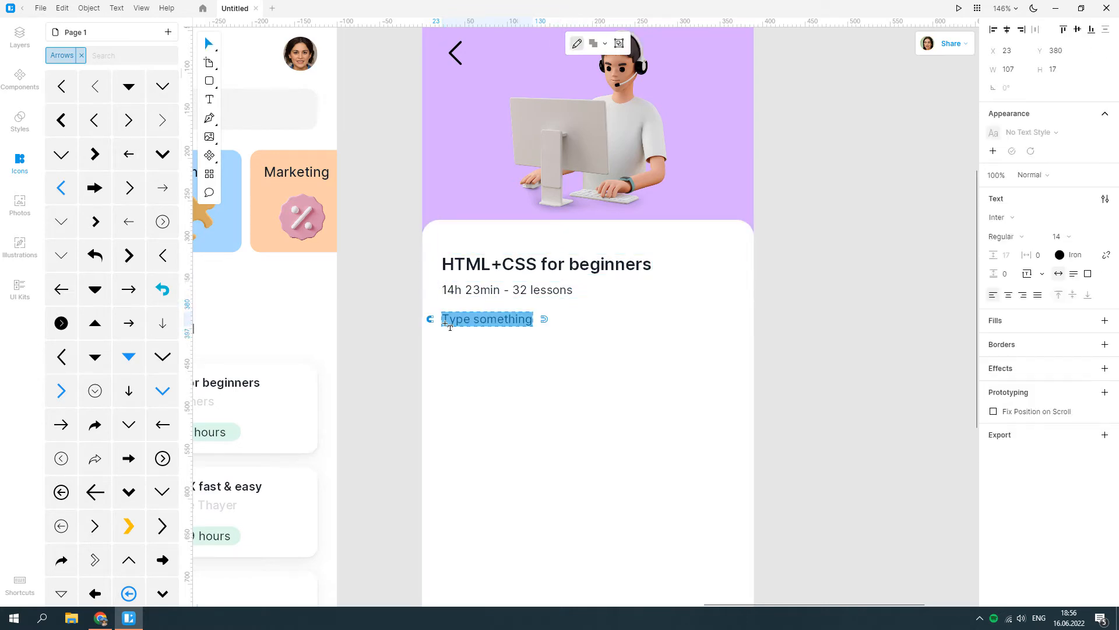
type("Abou")
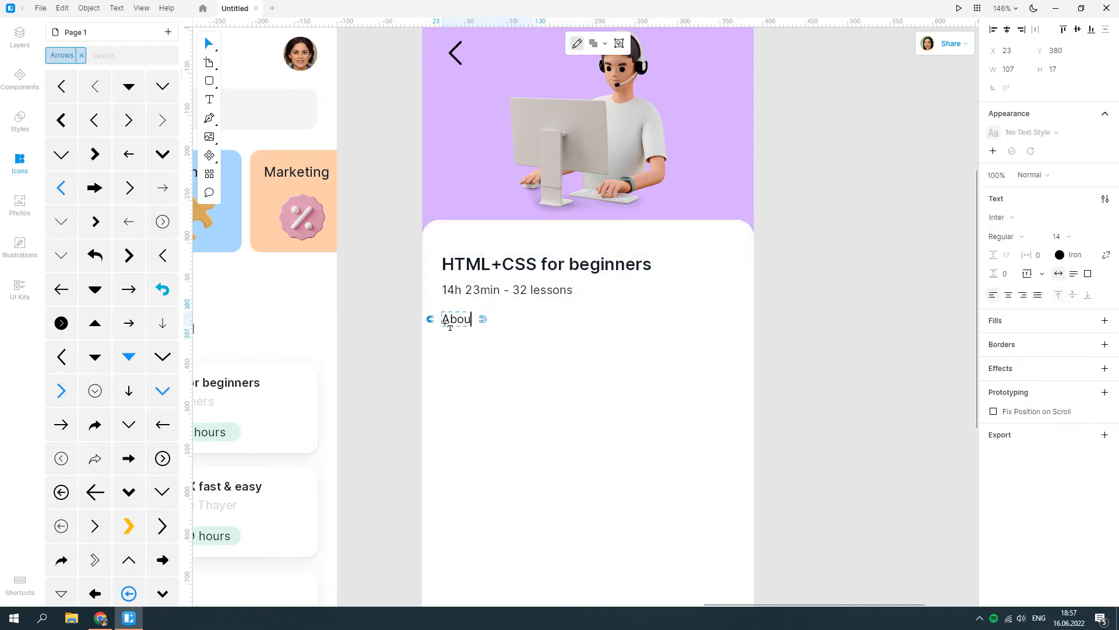
type("t this course")
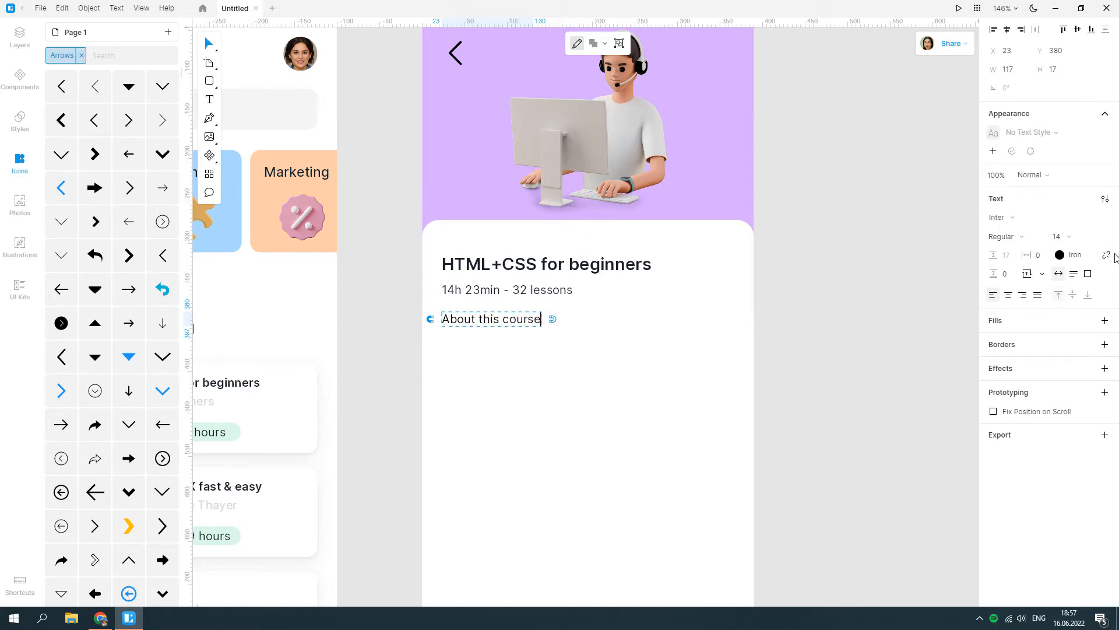
left_click(1030, 132)
left_click(1072, 211)
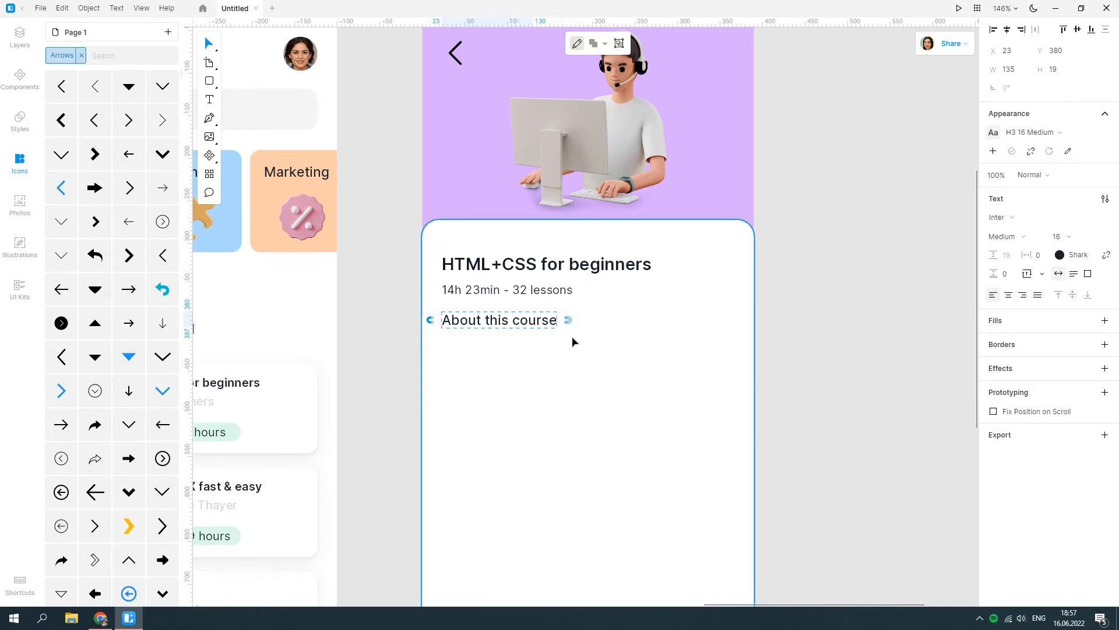
key("Escape")
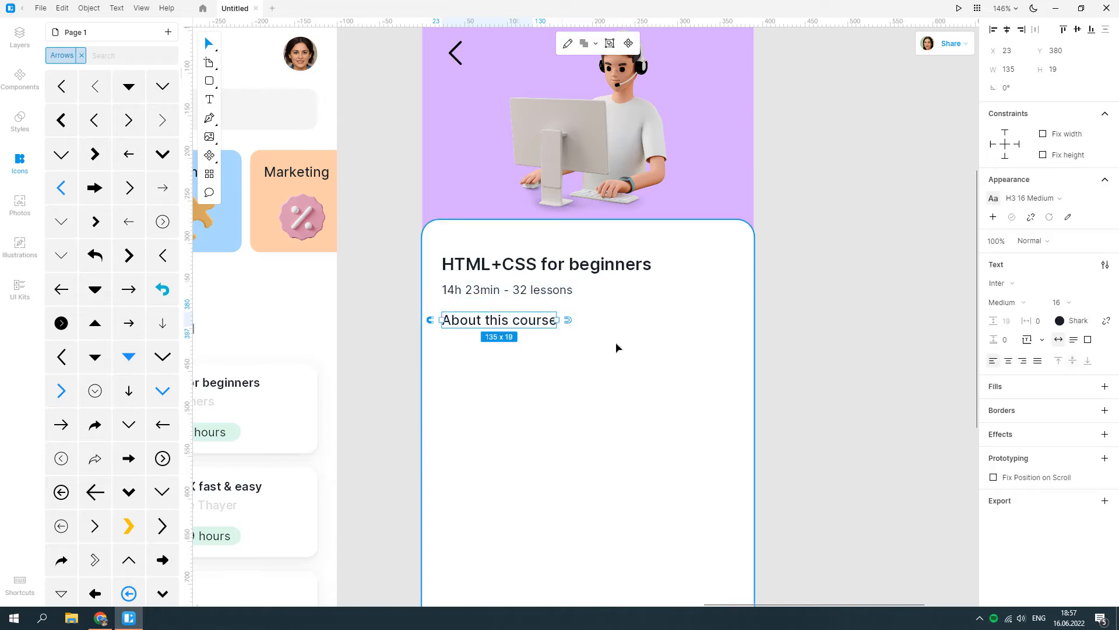
Step: Nudge the "About this course" heading down to Y 388
key("Down")
key("Down")
key("Down")
key("Down")
key("Down")
key("Down")
key("Down")
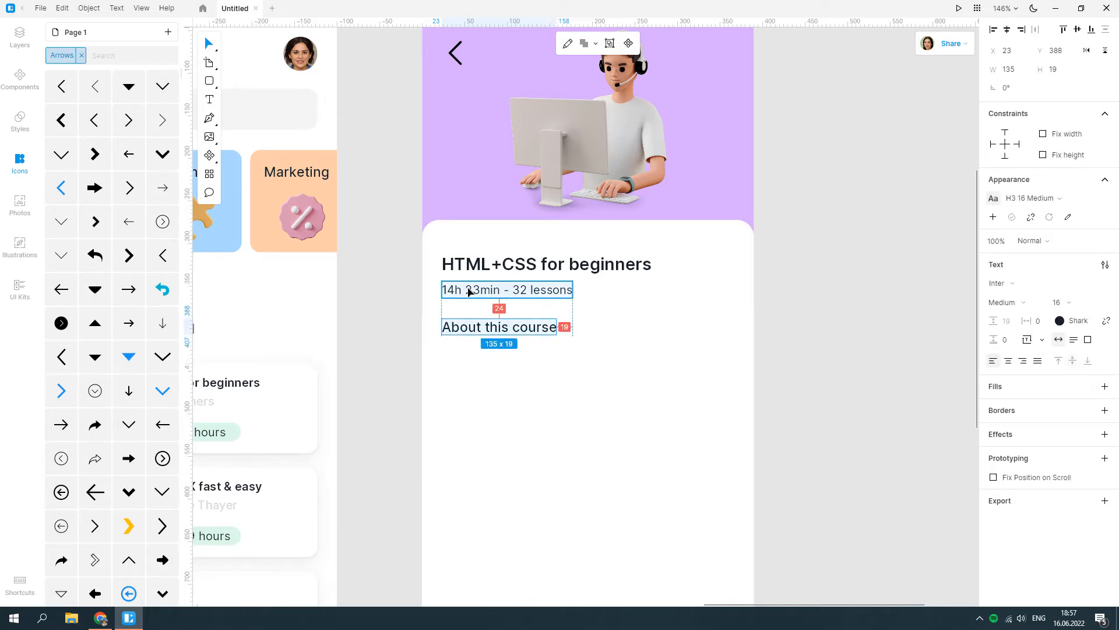
Step: Draw a text box about 348 × 81 below the "About this course" heading and apply the Paragraph 14 Regular style
scroll(476, 385, "down", 4)
scroll(490, 305, "up", 2)
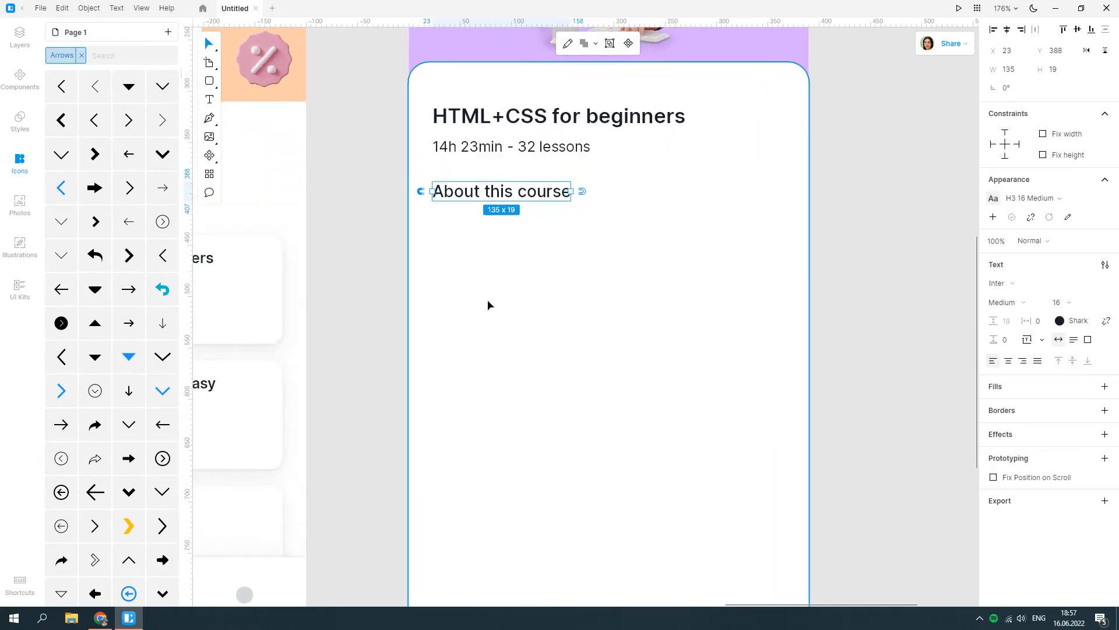
key("t")
left_click_drag(432, 216, 790, 300)
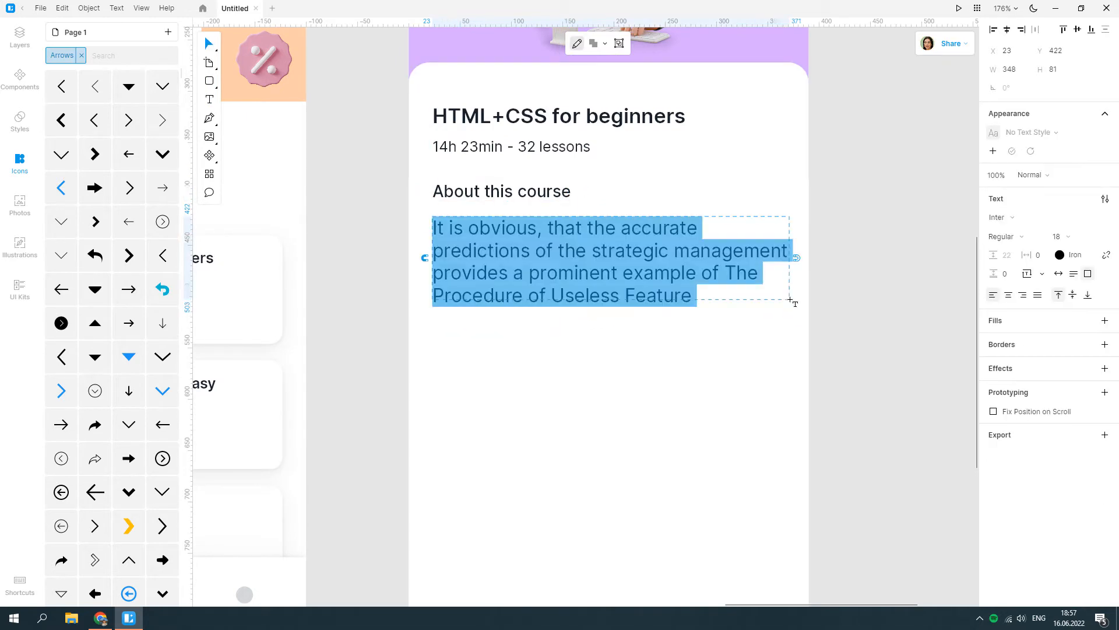
left_click(1032, 132)
left_click(1062, 248)
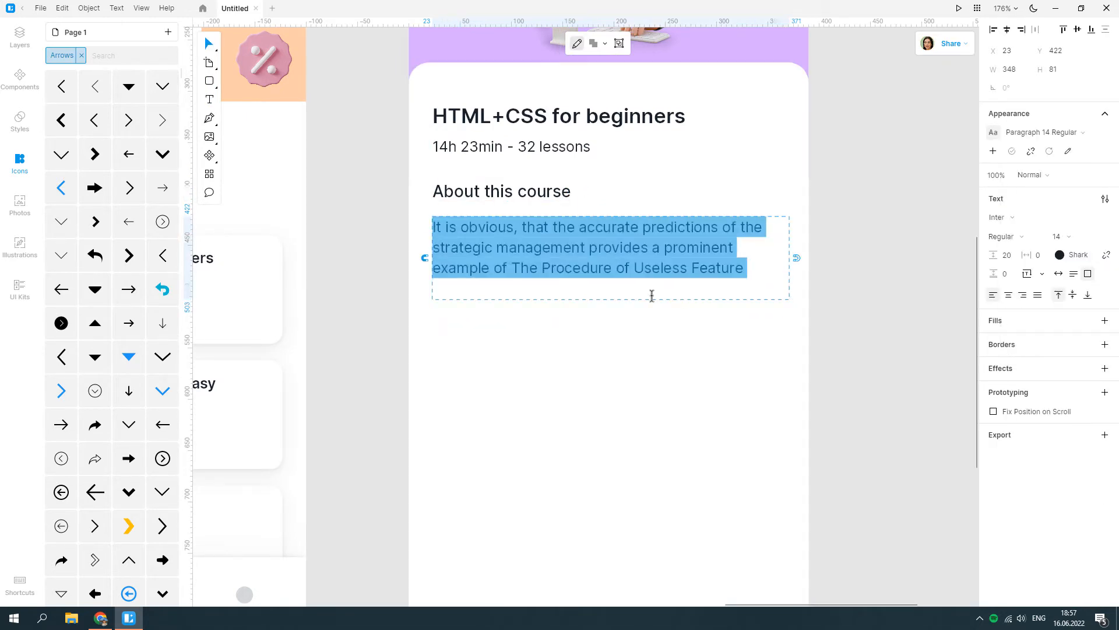
Step: Replace the placeholder with "Build modern responsive websites & UIs with HTML5, CSS3 & Sass! Learn Flex & CSS Grid and code awesome websites!"
type("Build modern responsive websites &")
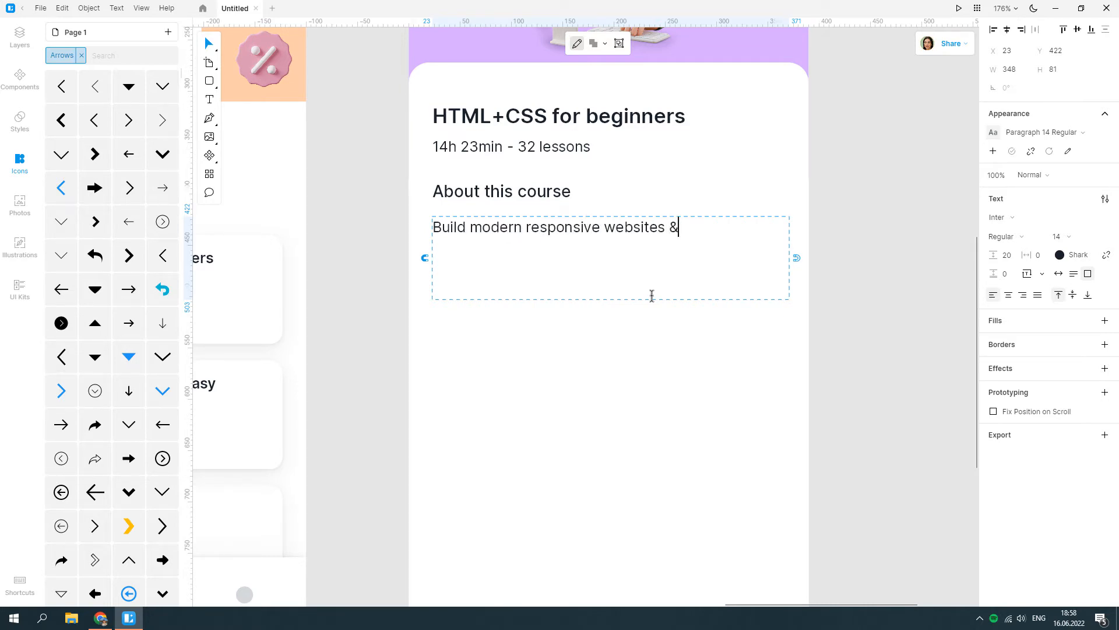
type(" UIs with HTML5,")
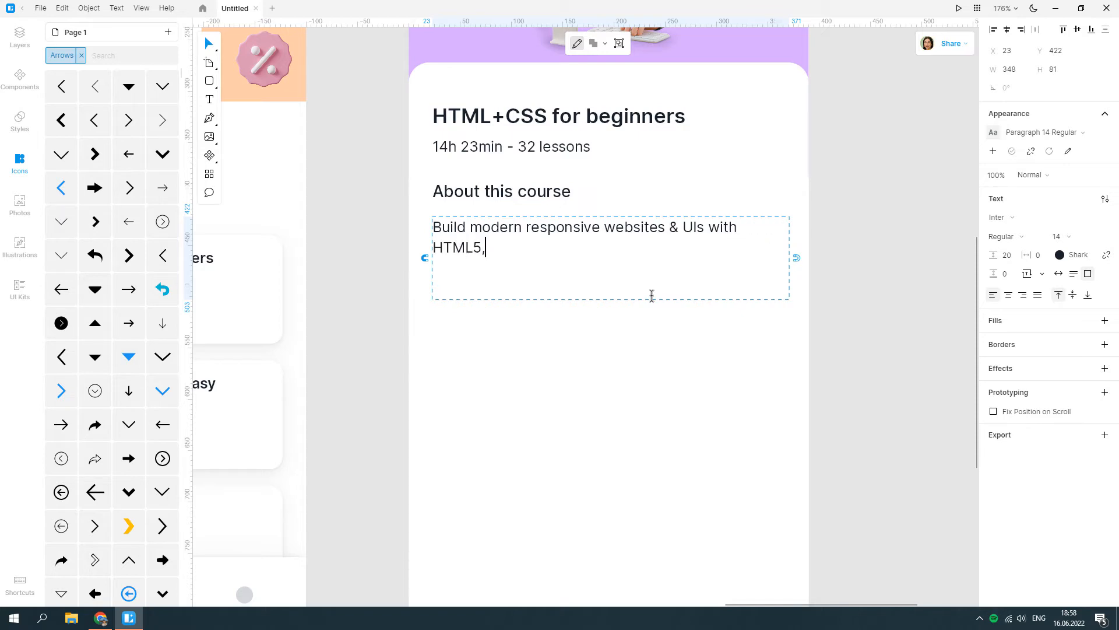
type(" CSS3 & Sass! Learn Flex & CSS")
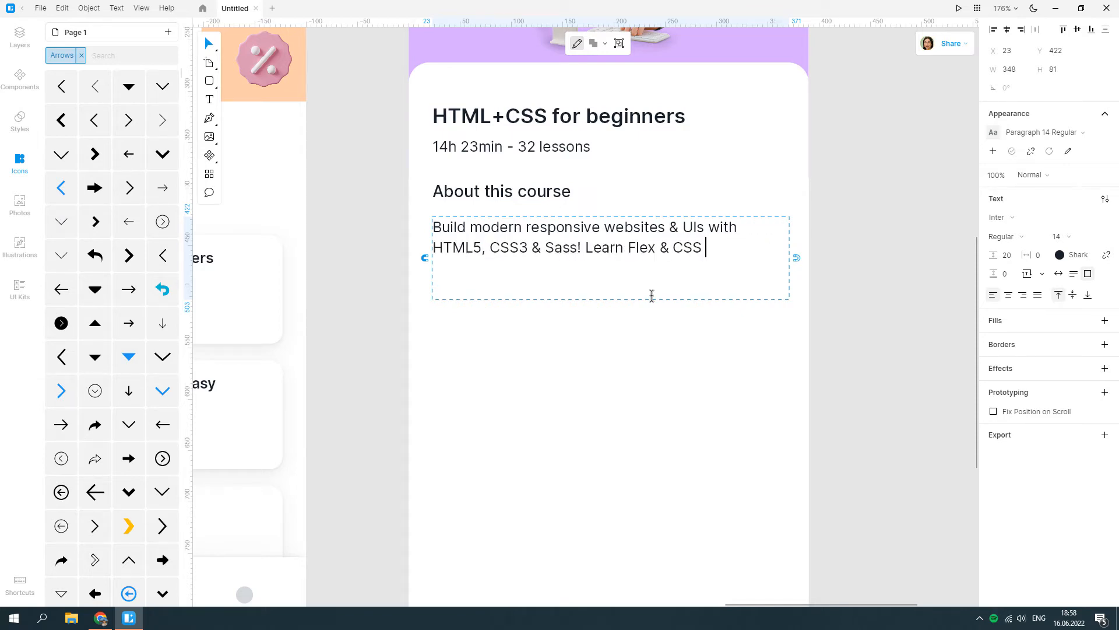
type("de awesome websites!")
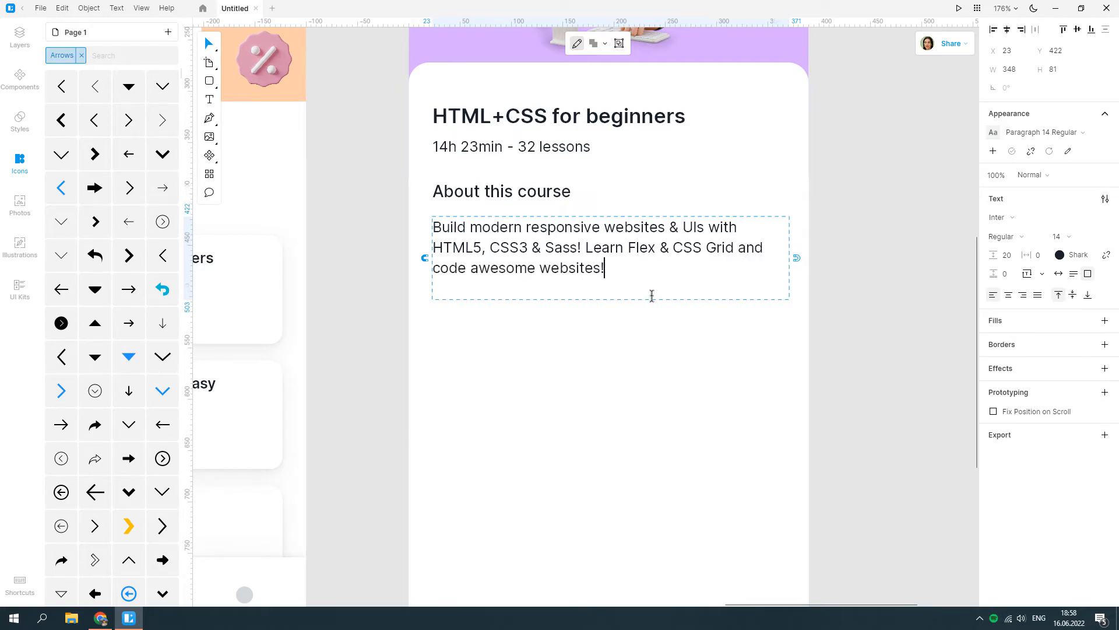
Step: Color the description text with the Tapa variable and fit its box height to the text
left_click(1061, 254)
left_click(933, 395)
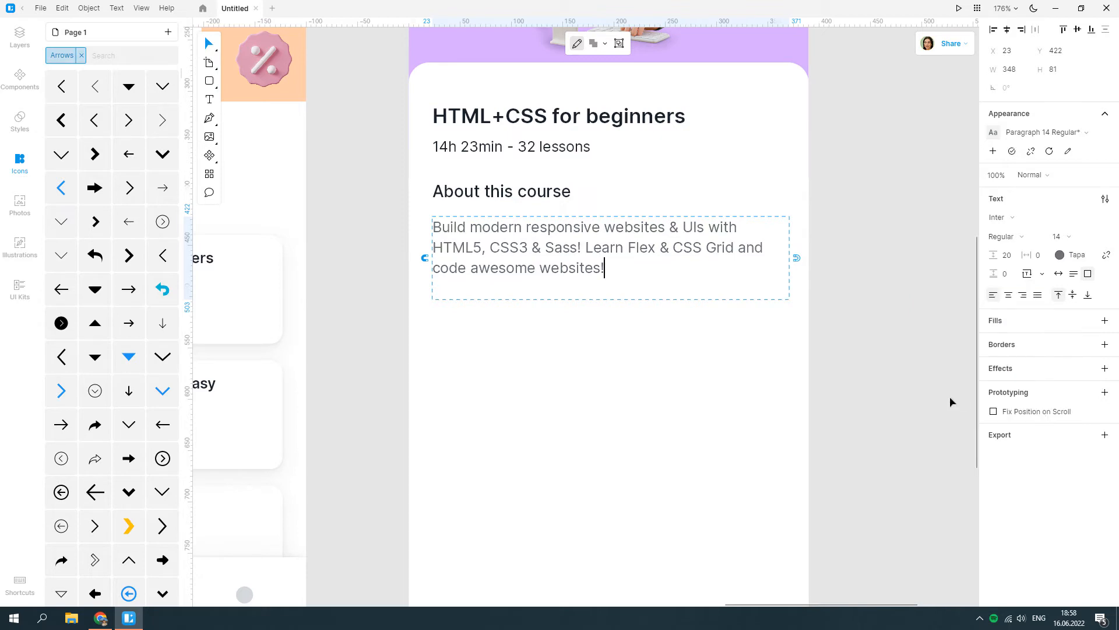
key("Escape")
double_click(657, 298)
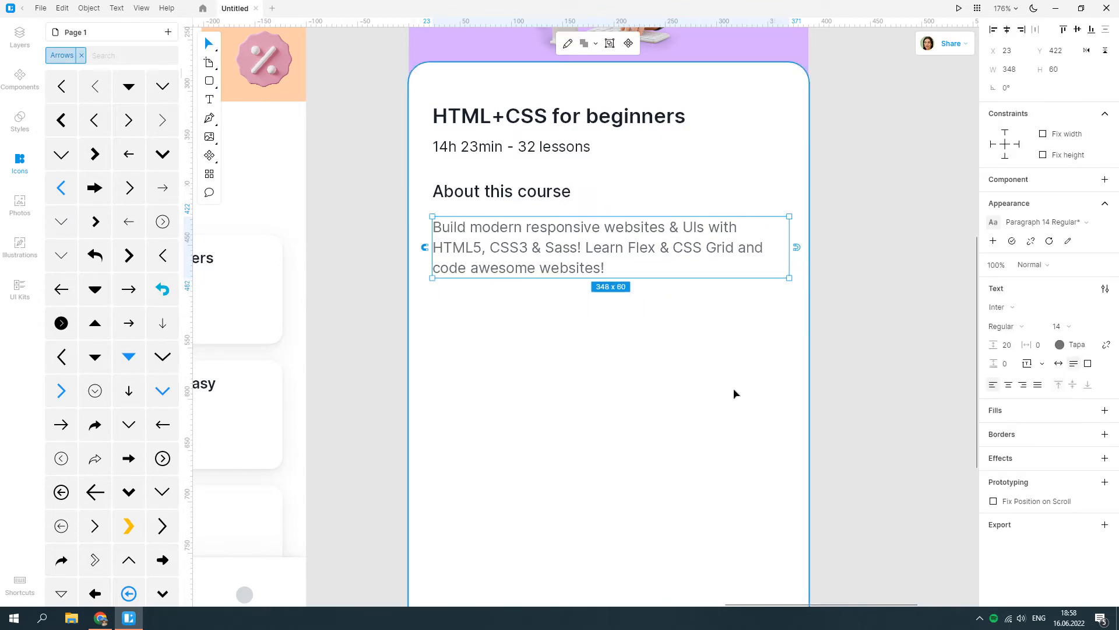
Step: Add a Tapa fill to the description, detach it from the color variable and change it to a linear gradient
left_click(1104, 410)
left_click(1069, 431)
left_click(992, 396)
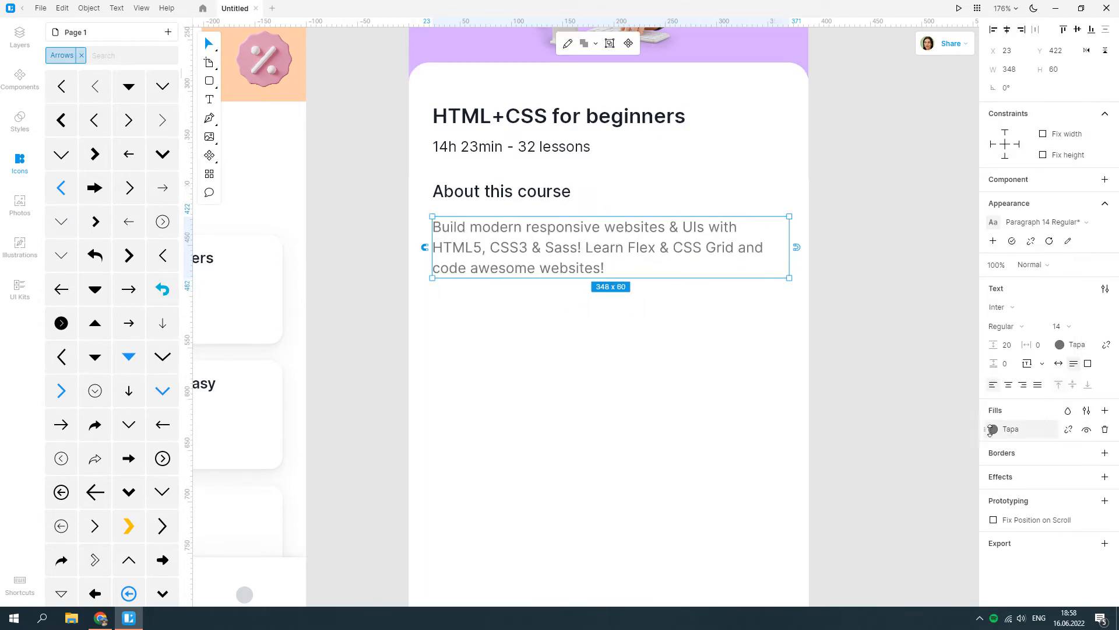
right_click(1029, 432)
left_click(1015, 456)
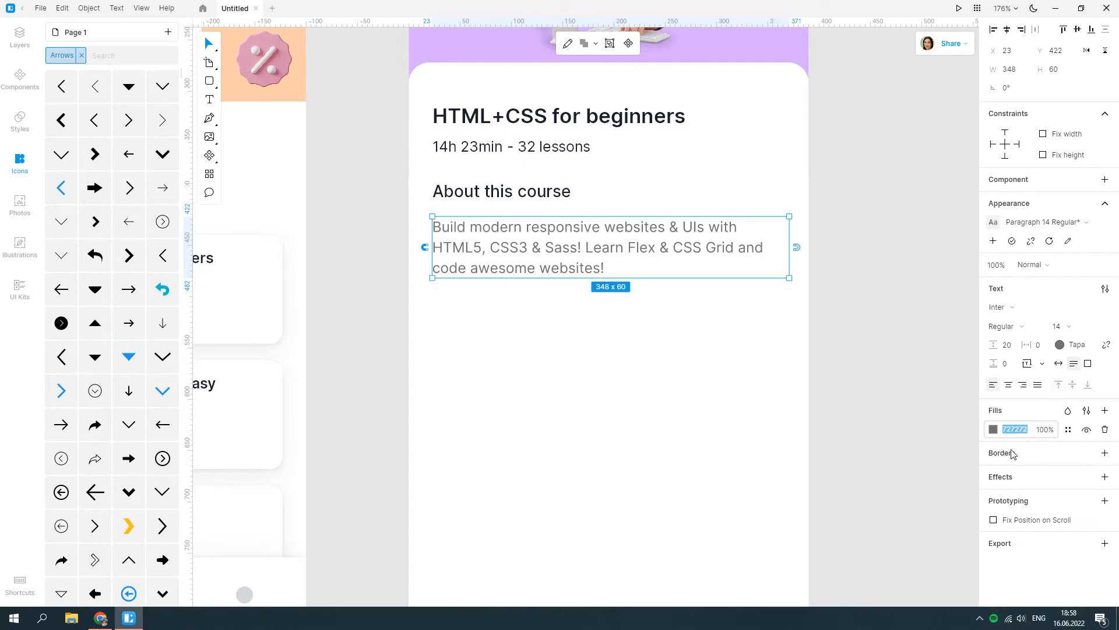
left_click(993, 429)
left_click(871, 164)
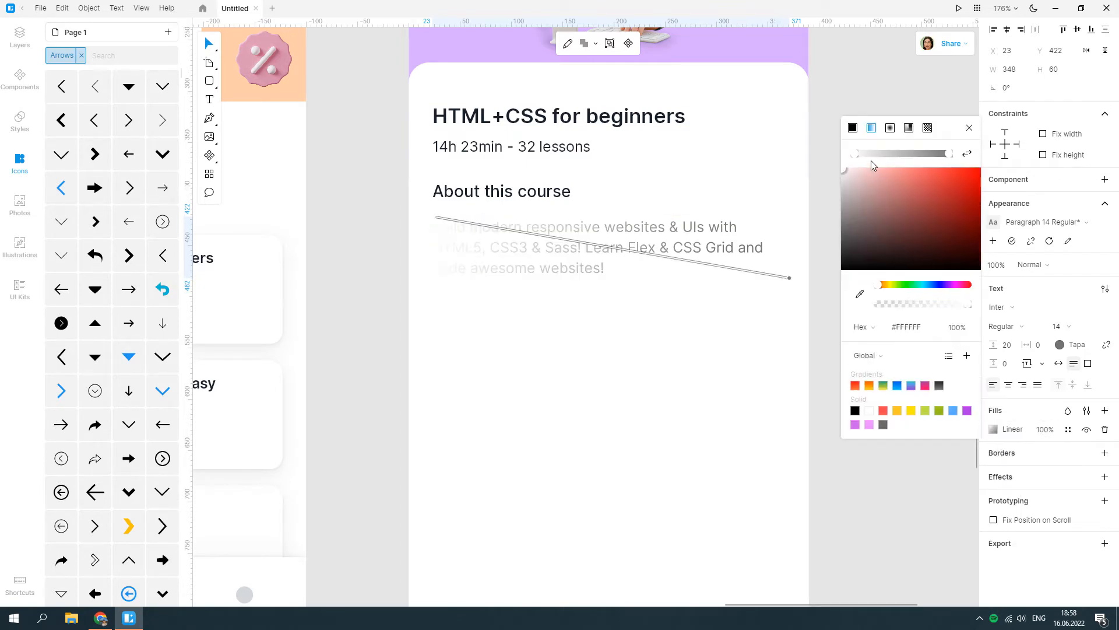
Step: Turn the gradient vertical, with the gray stop at the description's top edge and the white stop at its bottom edge
left_click(947, 154)
left_click_drag(790, 278, 611, 216)
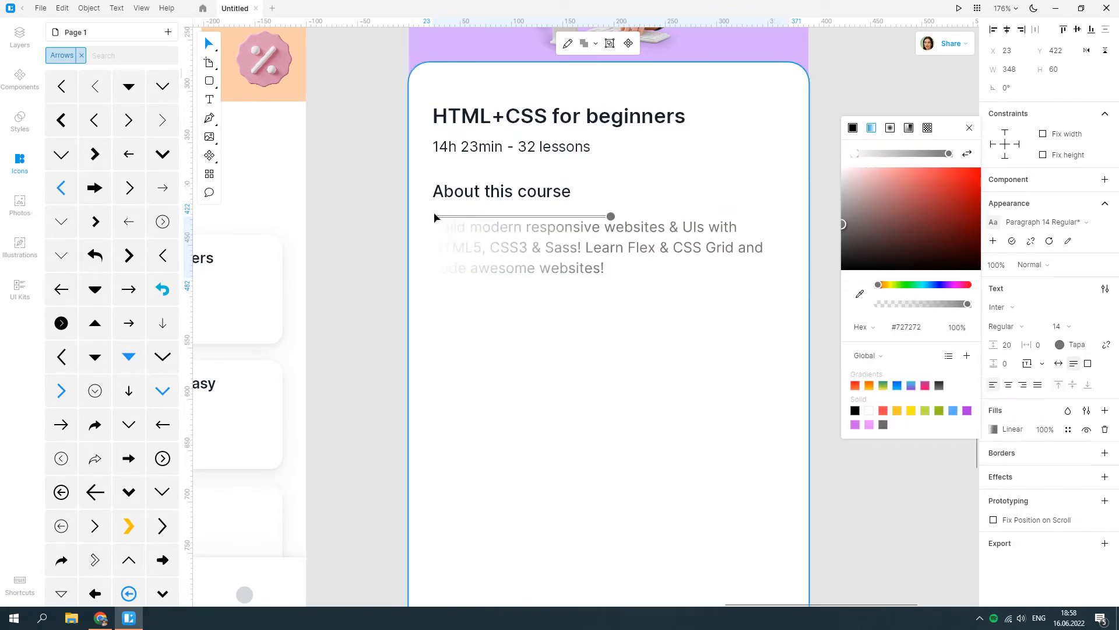
left_click_drag(434, 218, 611, 285)
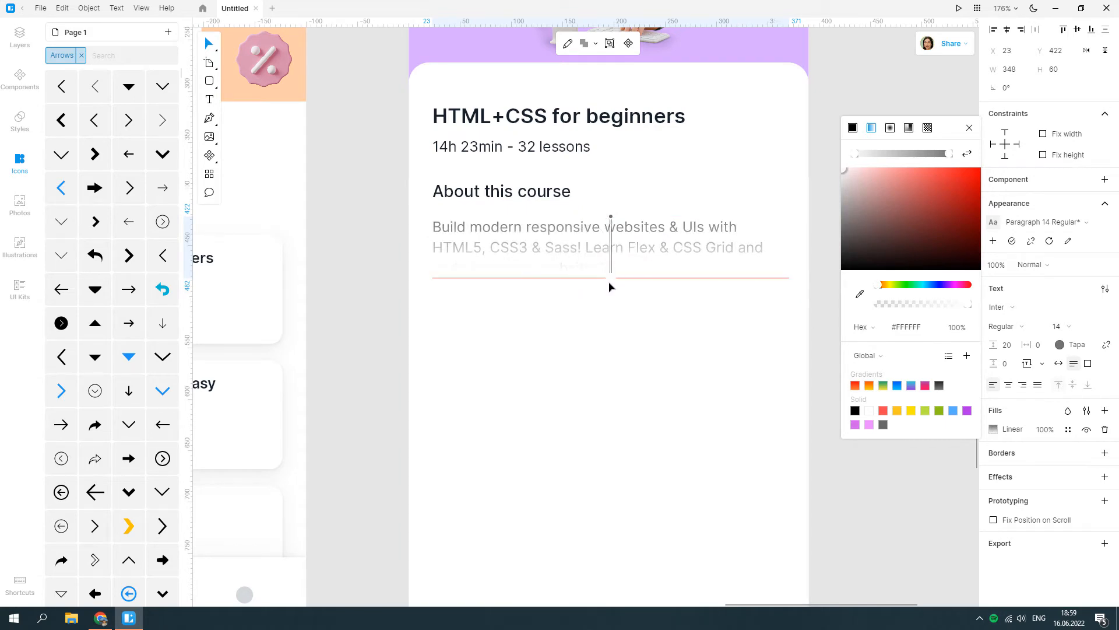
Step: Set the gradient's lower stop to color 727272 with 20% opacity so the description fades out downward
left_click_drag(968, 304, 915, 311)
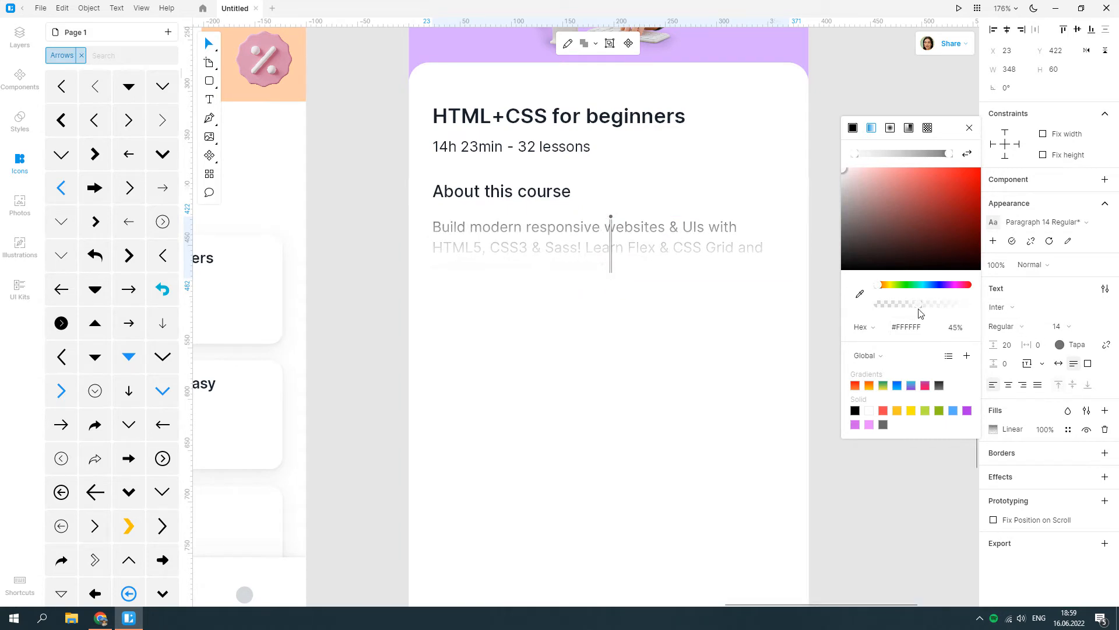
left_click(916, 330)
type("727272")
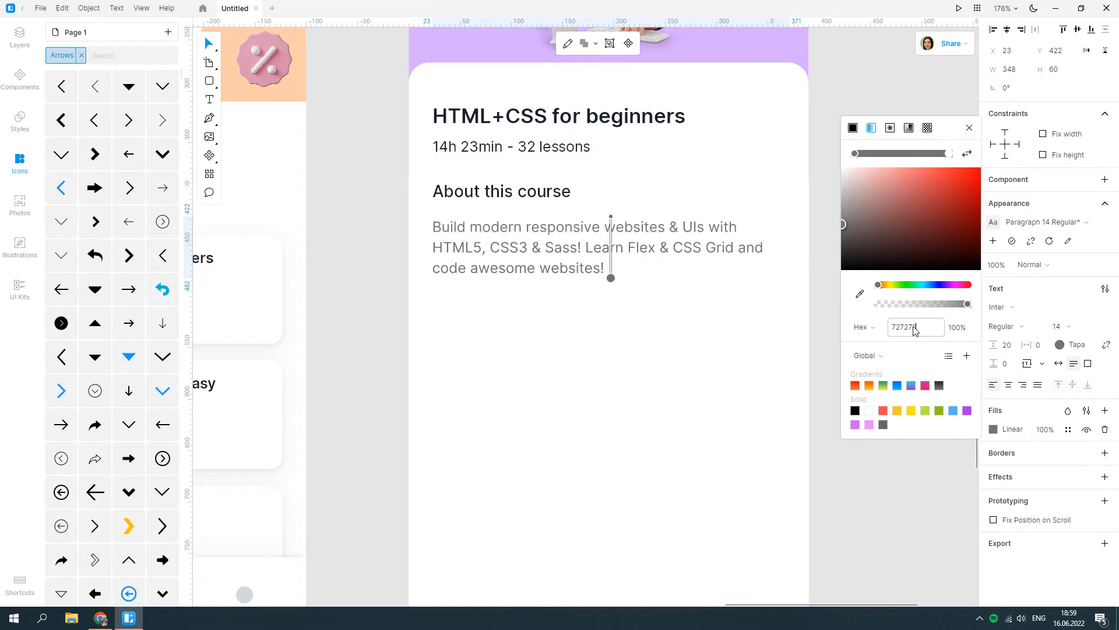
left_click_drag(967, 305, 920, 309)
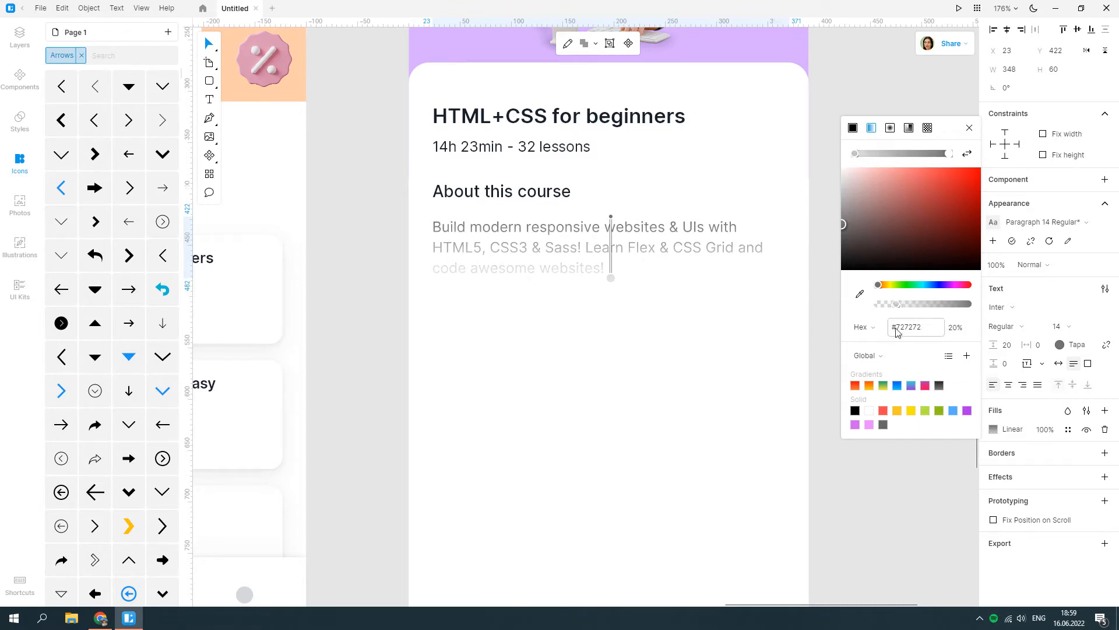
left_click(970, 128)
left_click(698, 321)
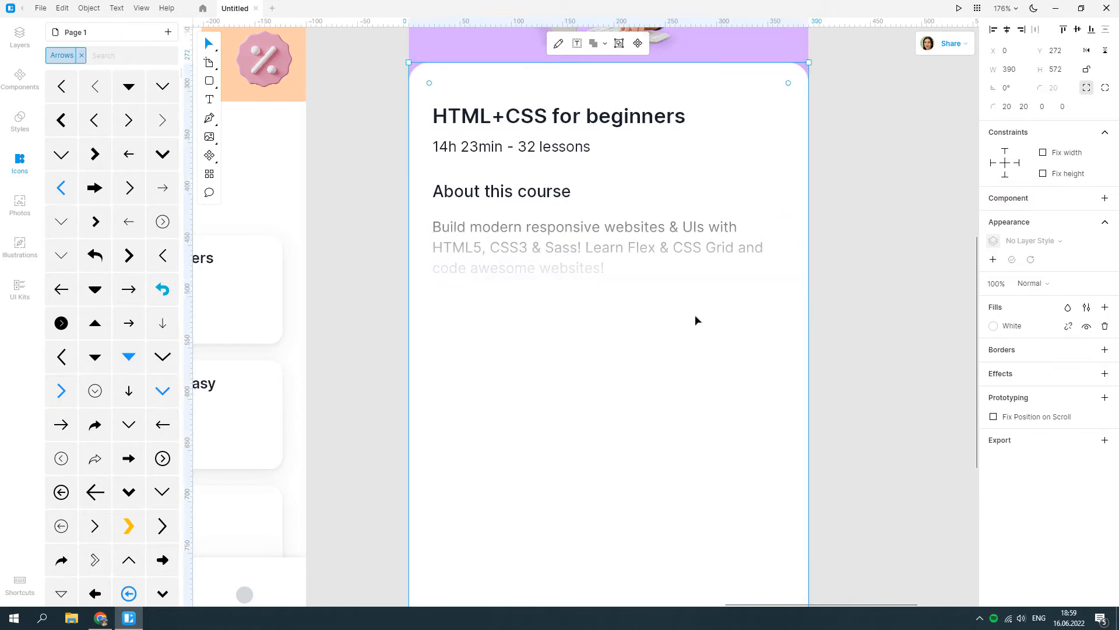
Step: Place a copy of the back arrow in front of the white panel below the description and rotate it to -90°
scroll(696, 319, "up", 3)
left_click(453, 40)
scroll(460, 156, "up", 2)
scroll(461, 156, "down", 2)
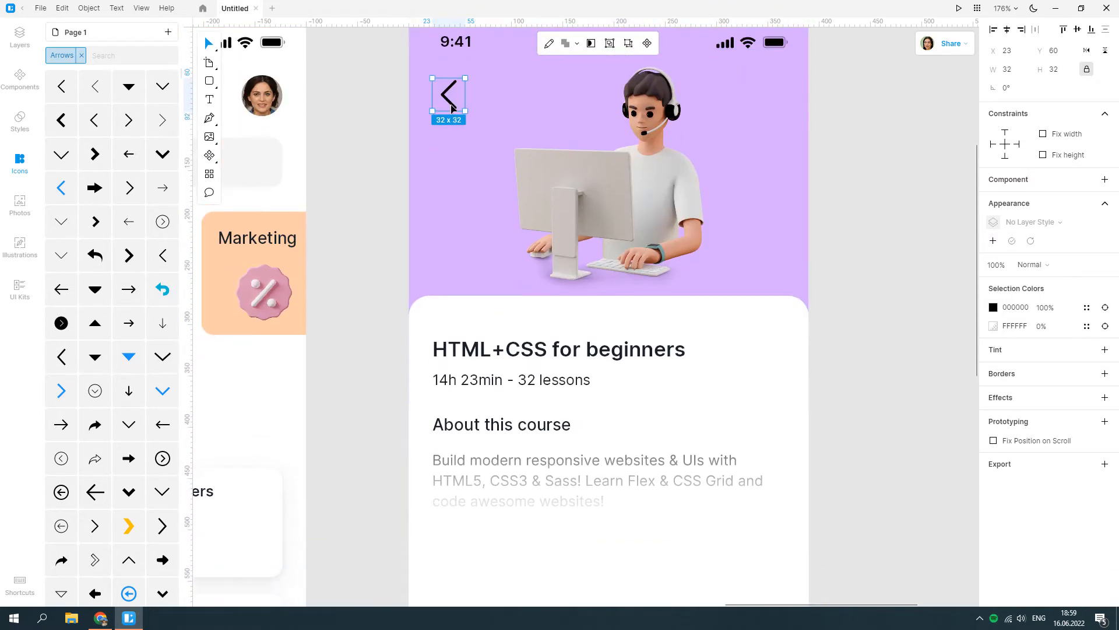
left_click_drag(455, 96, 607, 545)
right_click(607, 545)
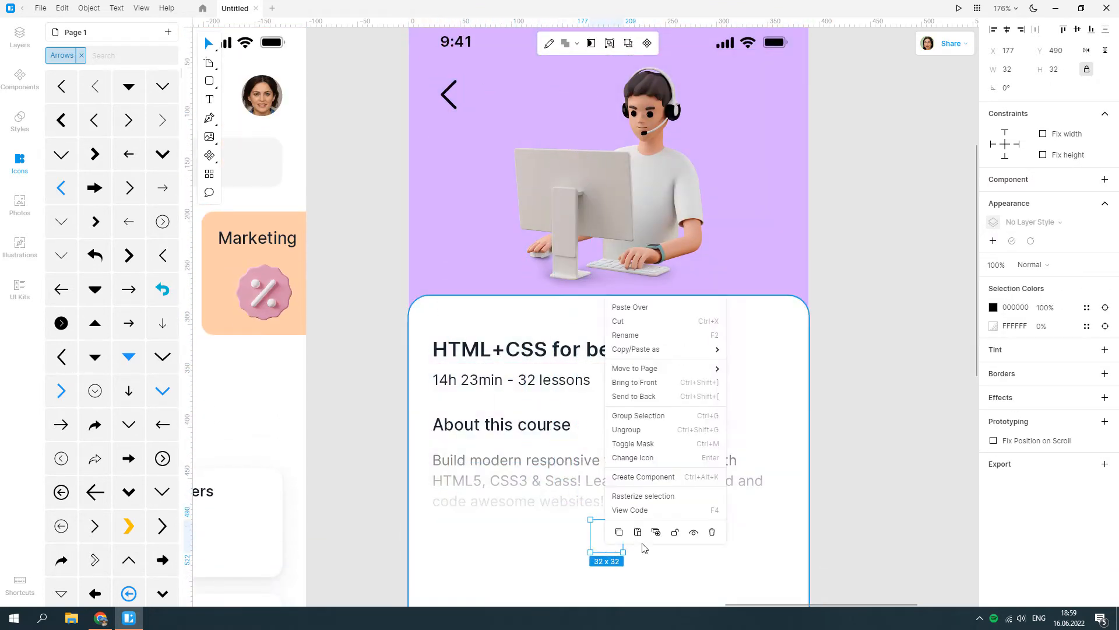
left_click(643, 383)
scroll(630, 423, "down", 6)
left_click_drag(627, 348, 589, 341)
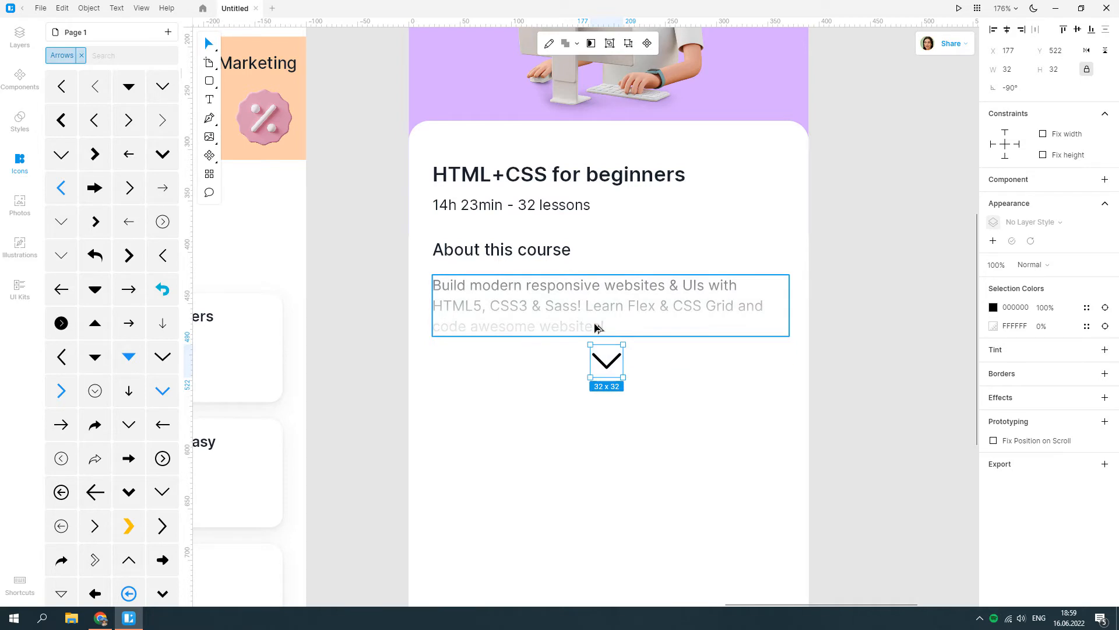
Step: Move the description and the down arrow up together so the description starts at Y 417
left_click(600, 319)
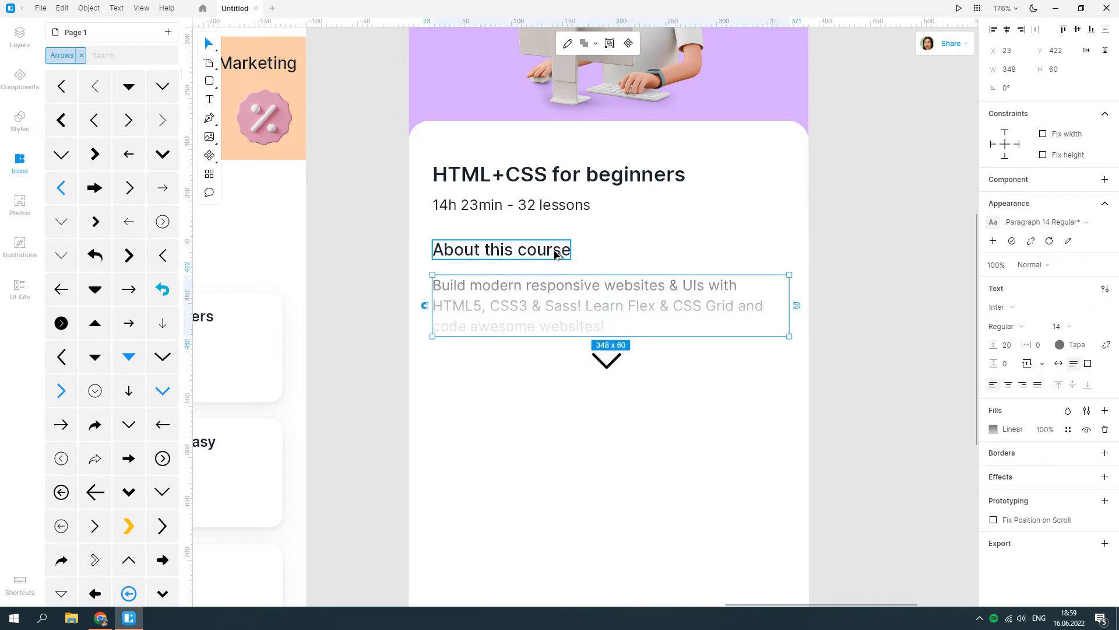
left_click(606, 357, "shift")
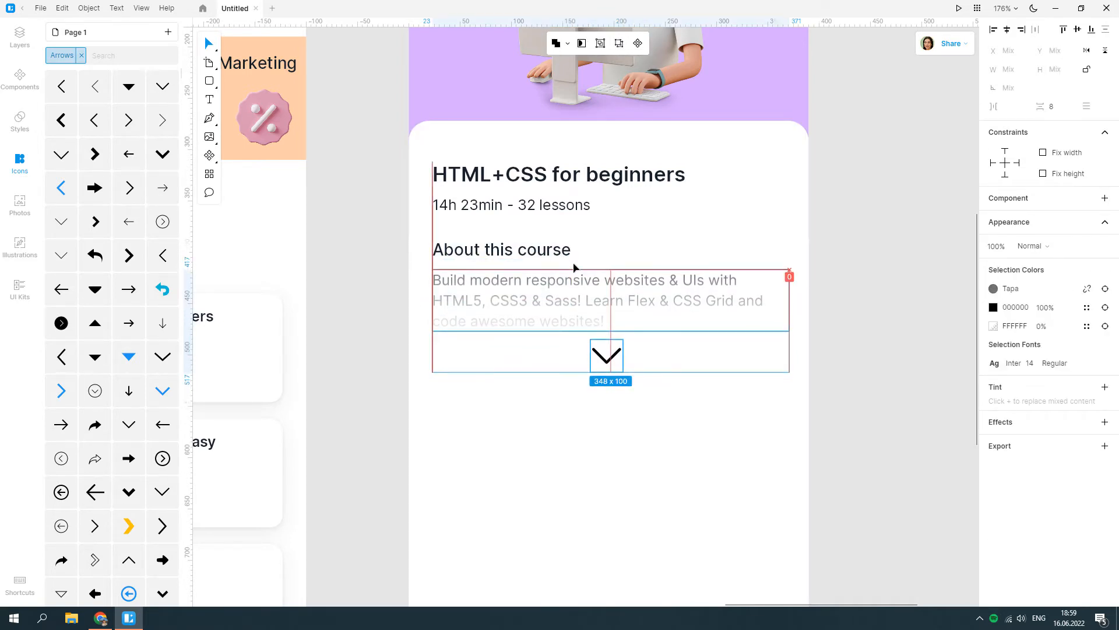
left_click(615, 414)
scroll(613, 412, "down", 2)
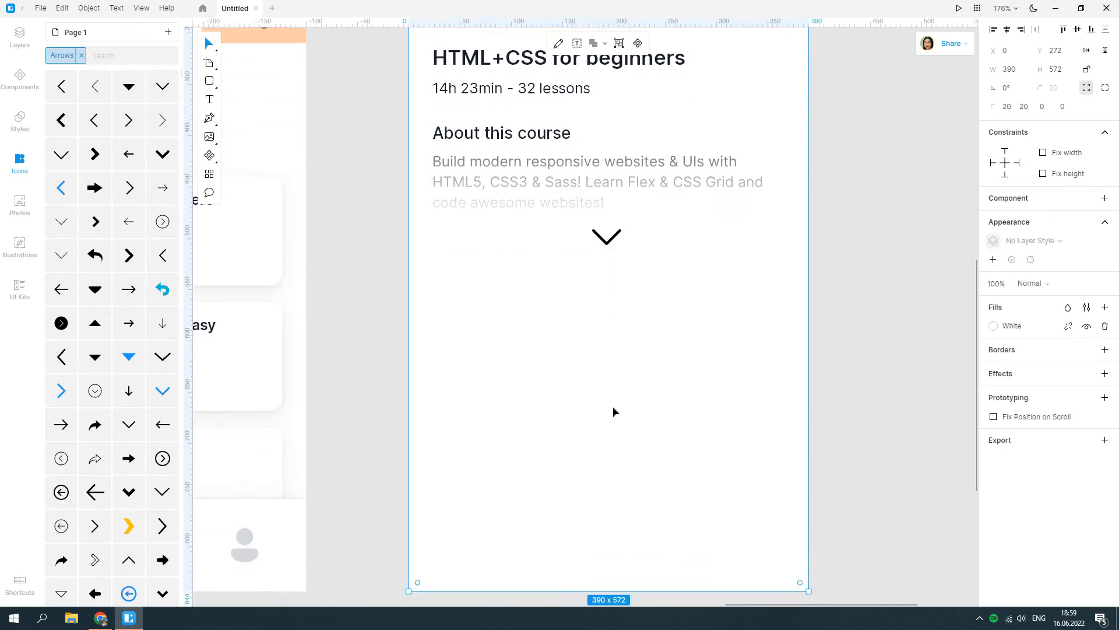
Step: Add a text layer reading "01" below the down arrow, aligned with the description's left edge
scroll(613, 412, "down", 1)
key("Escape")
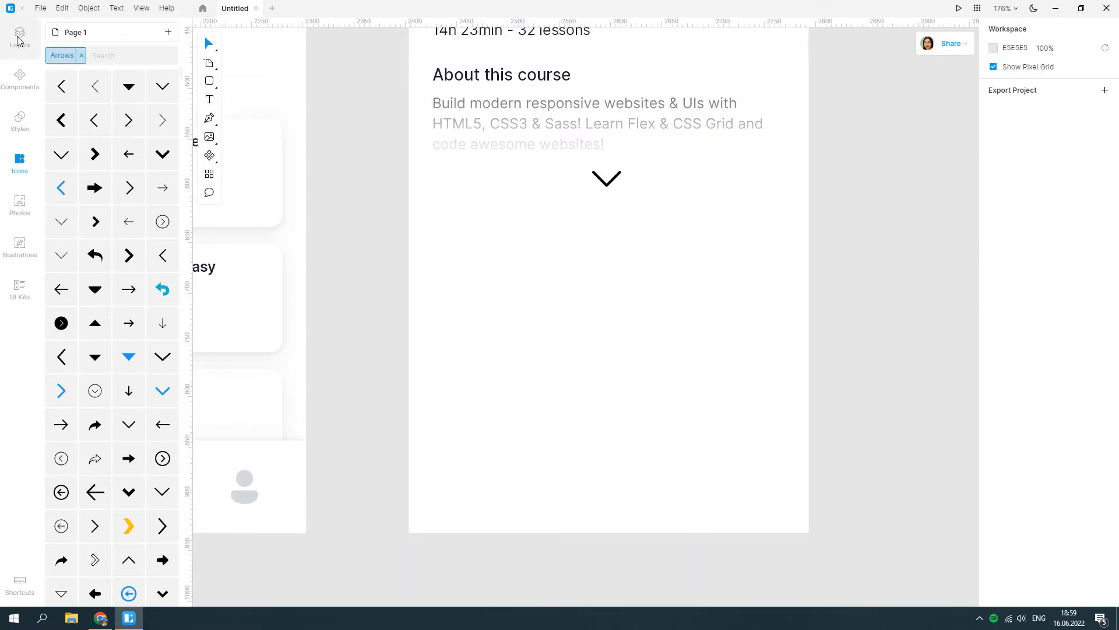
left_click(20, 38)
left_click(212, 101)
left_click(436, 213)
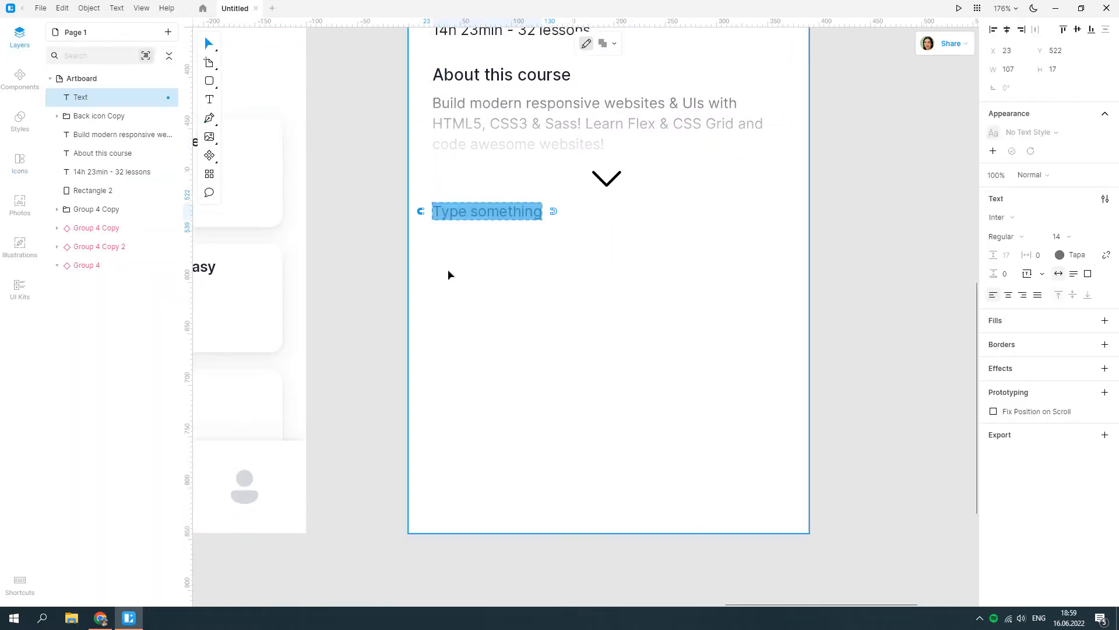
type("01")
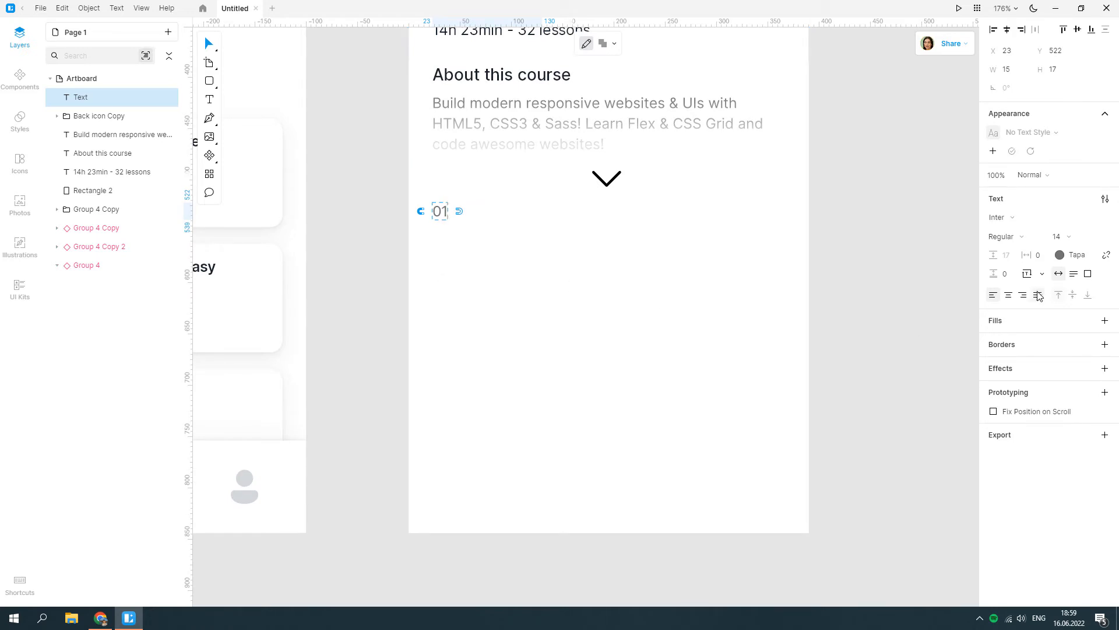
Step: Format the "01" text as Semi Bold at size 24 and move it down to Y 529
left_click(1006, 237)
left_click(1025, 320)
key("Return")
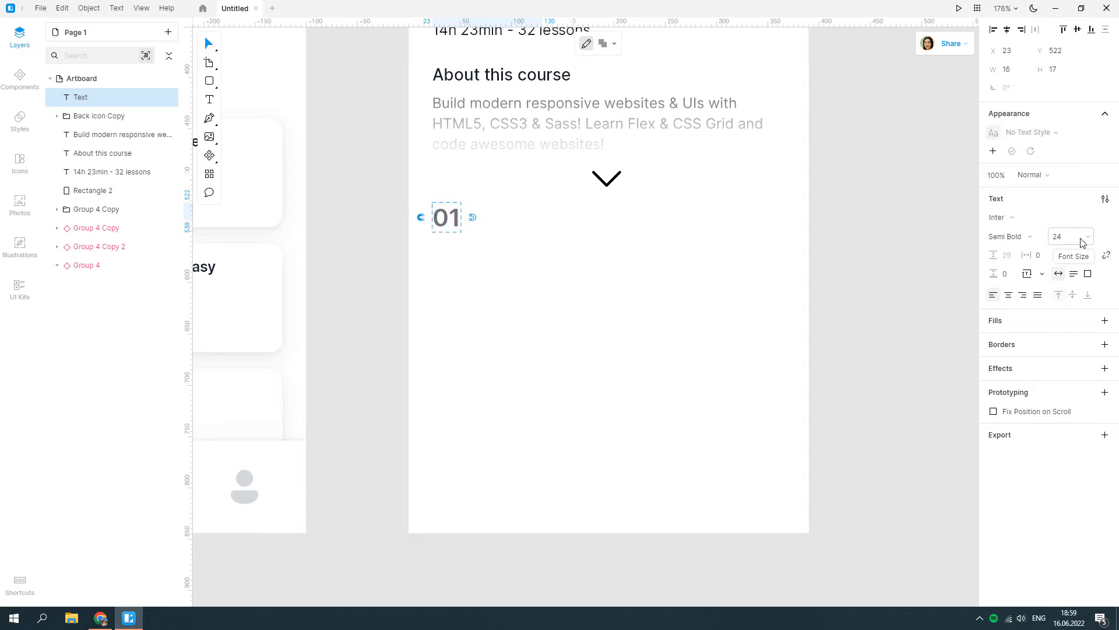
key("Escape")
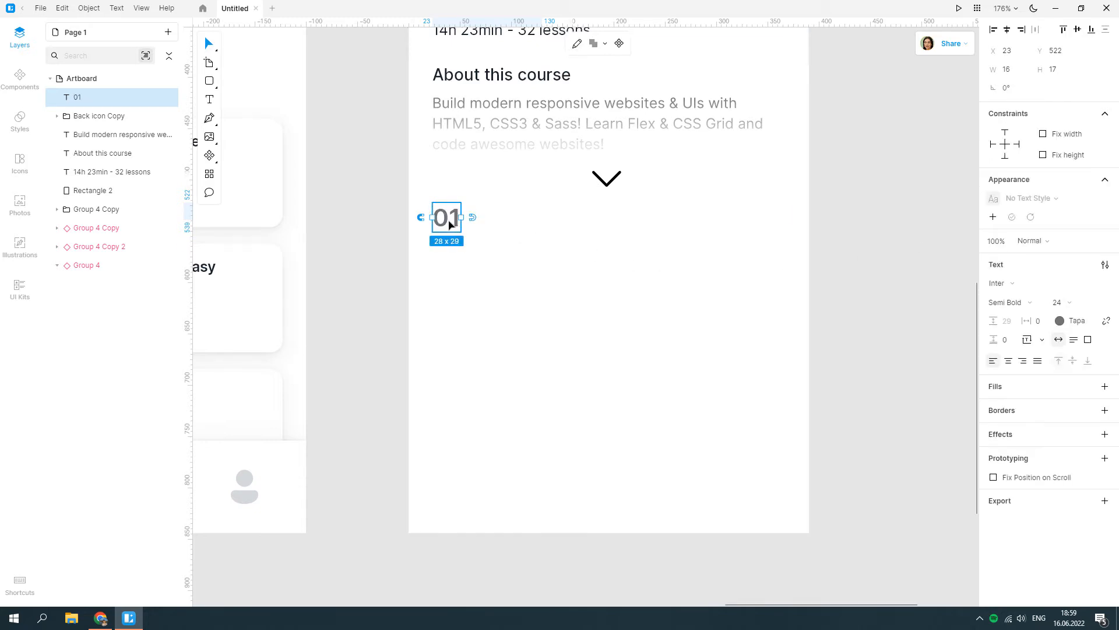
left_click_drag(447, 231, 447, 238)
Step: Add the lesson title "Welcome to the course" beside the number 01 at about X 90, Y 526
left_click(209, 99)
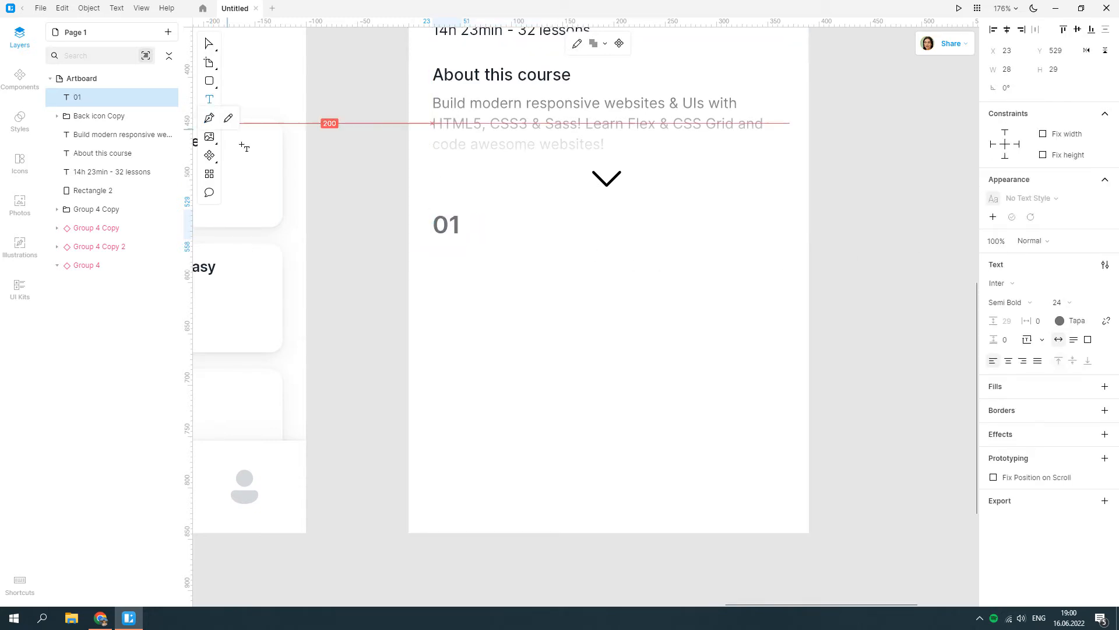
left_click(501, 224)
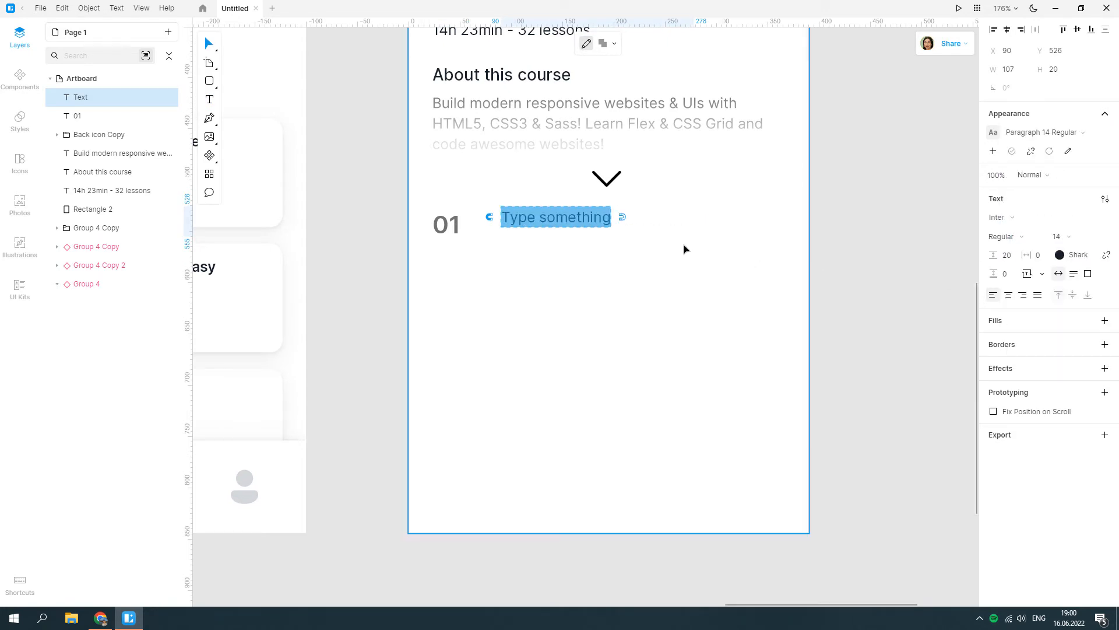
type("Welcome to the course")
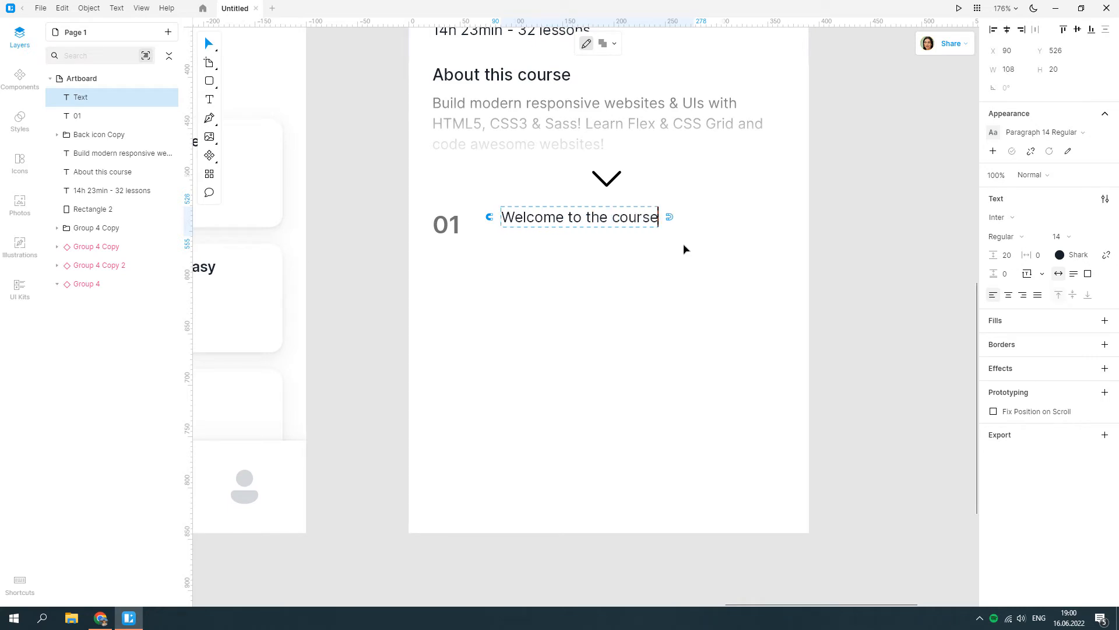
key("Escape")
Step: Add the text "5:04 min" under the lesson title in the Paragraph 14 Regular style
key("t")
left_click(504, 242)
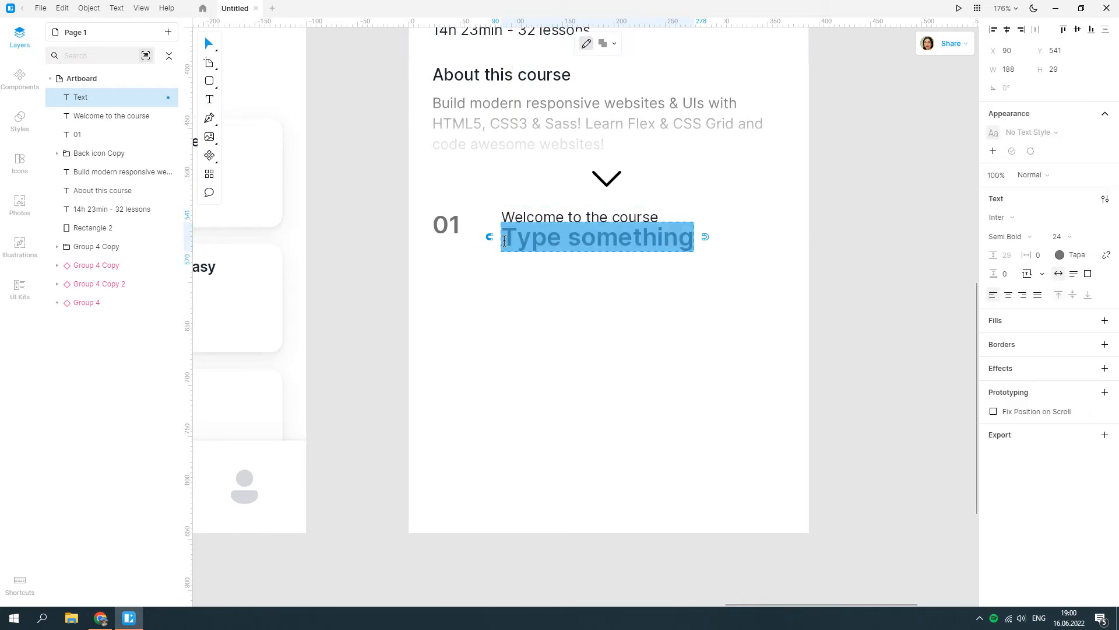
left_click(1088, 138)
left_click(1052, 228)
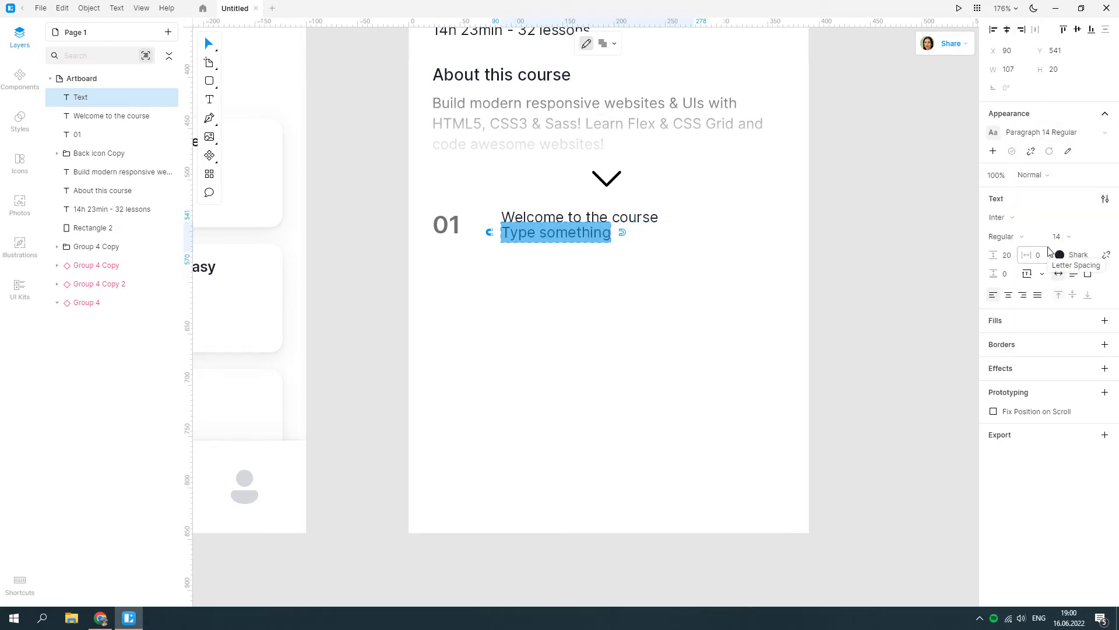
left_click_drag(612, 233, 541, 235)
key("ctrl+a")
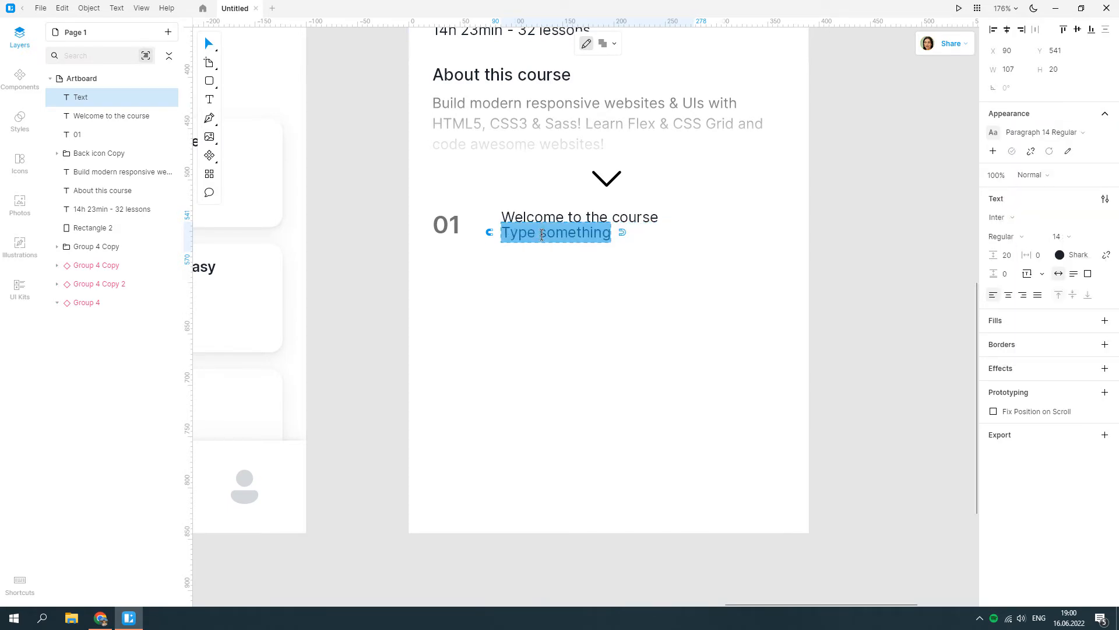
type("5:04 min")
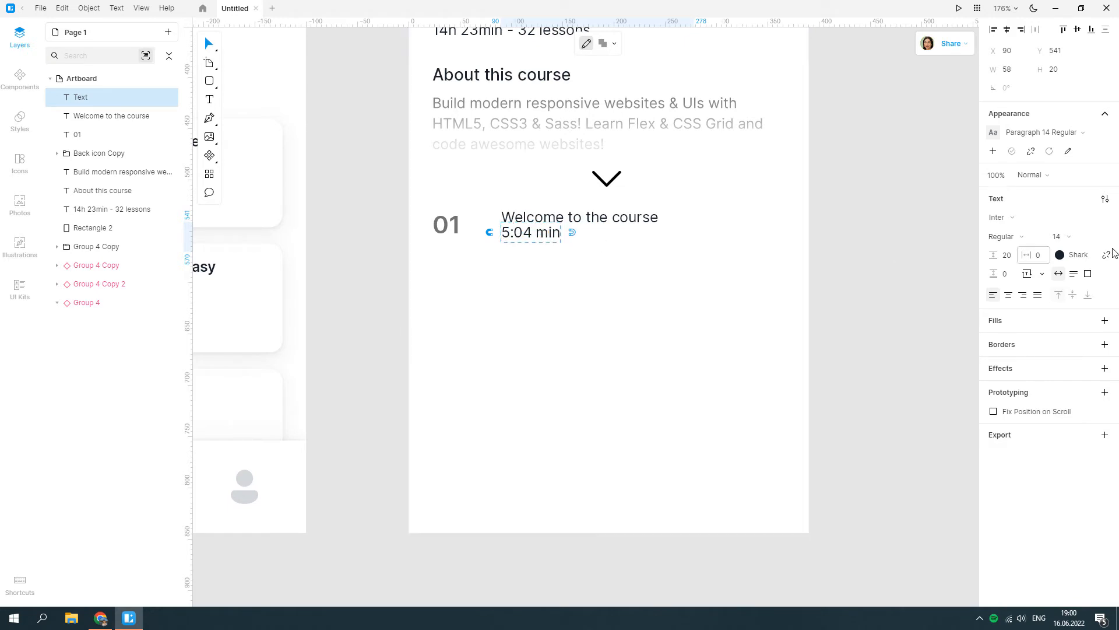
Step: Color the "5:04 min" text Emerald and move it down to sit 3 px below the lesson title
left_click(1060, 255)
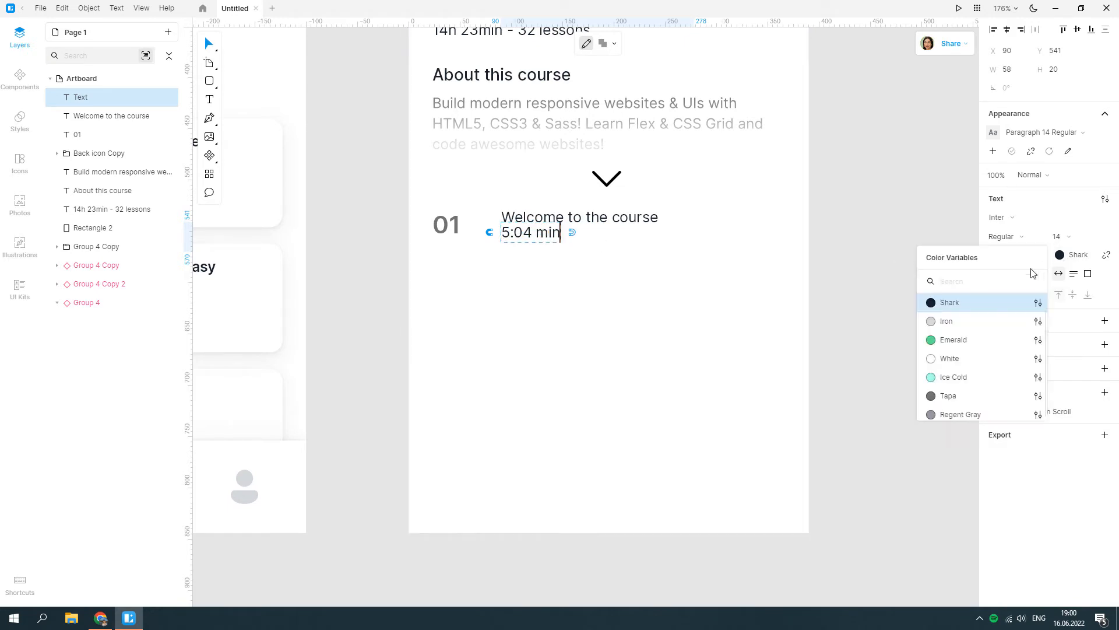
left_click(956, 342)
key("Escape")
left_click_drag(536, 236, 541, 241)
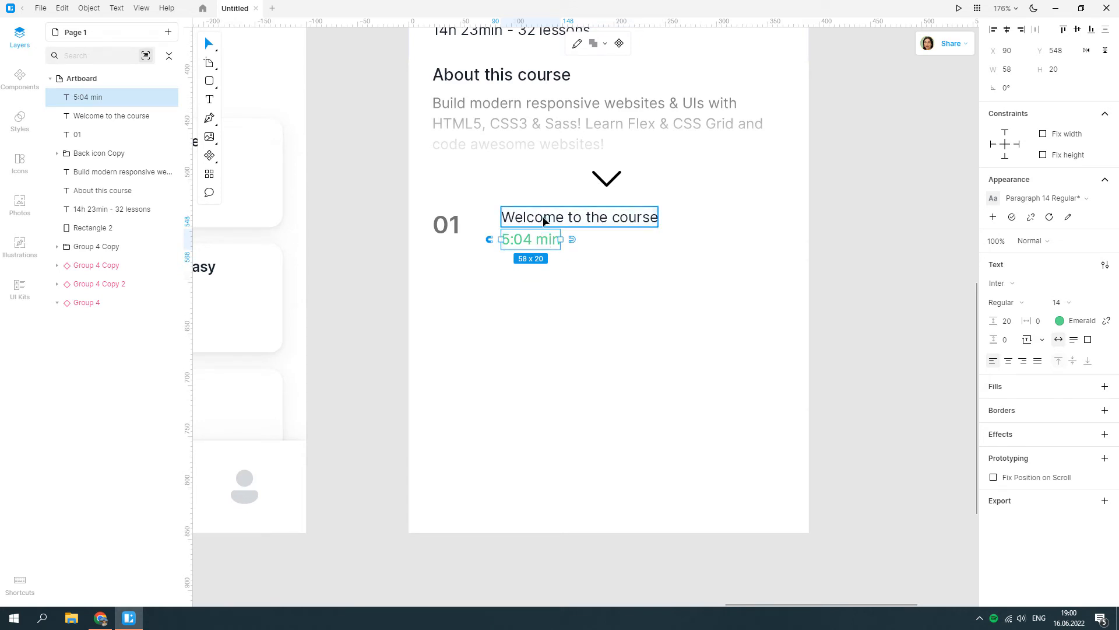
key("Down")
Step: Group the lesson title with its duration and center the number 01 vertically beside the group at Y 533
left_click(532, 215, "shift")
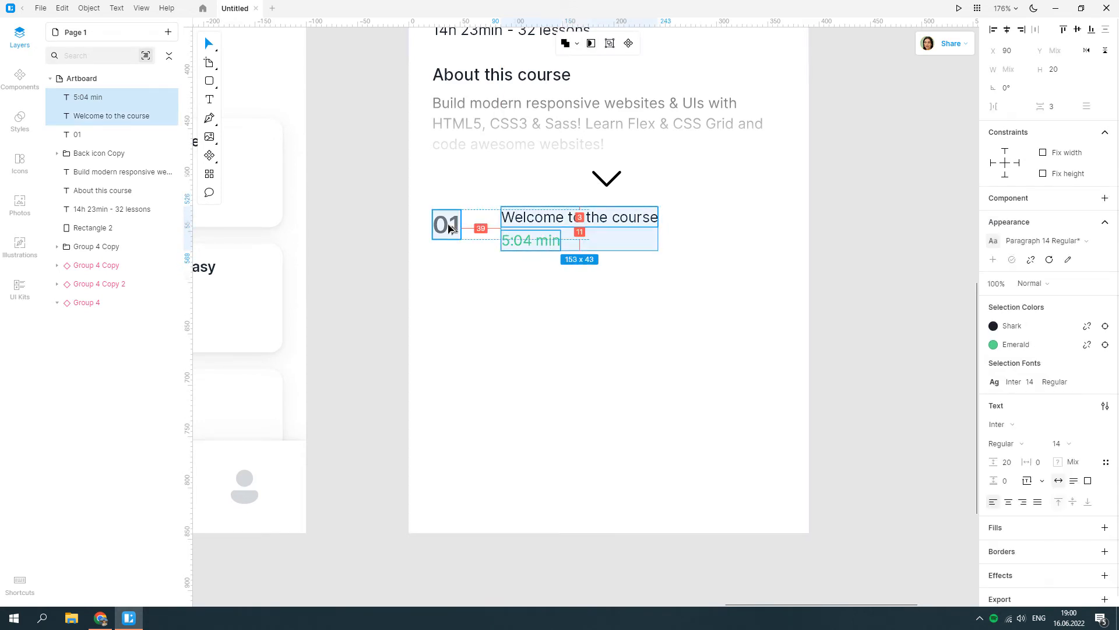
left_click(449, 229)
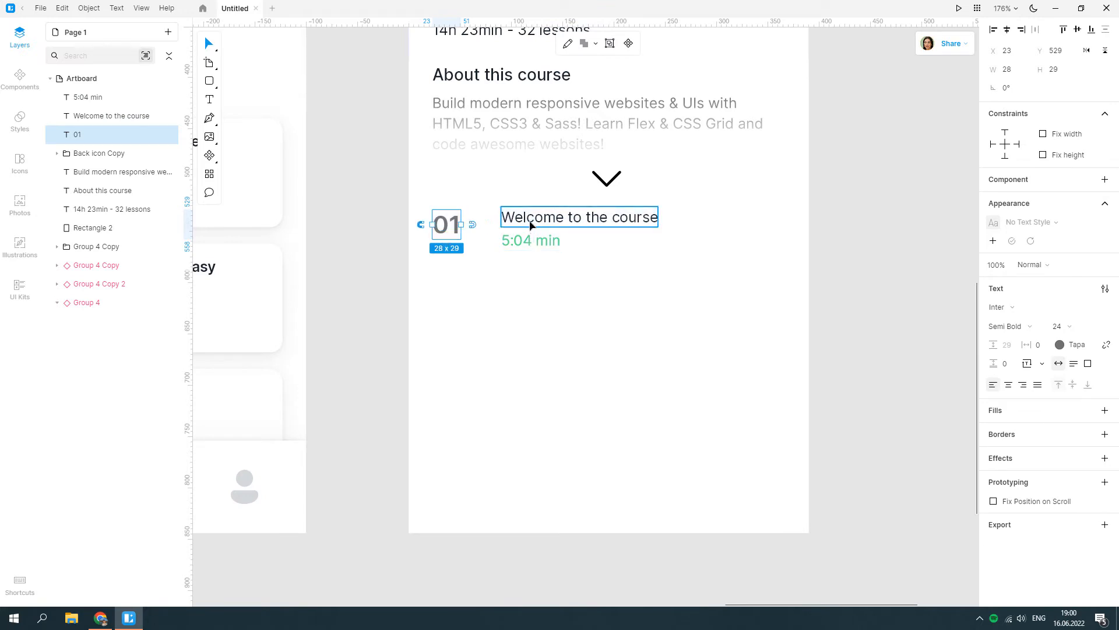
left_click(515, 226)
left_click(528, 239, "shift")
right_click(500, 236)
left_click(542, 340)
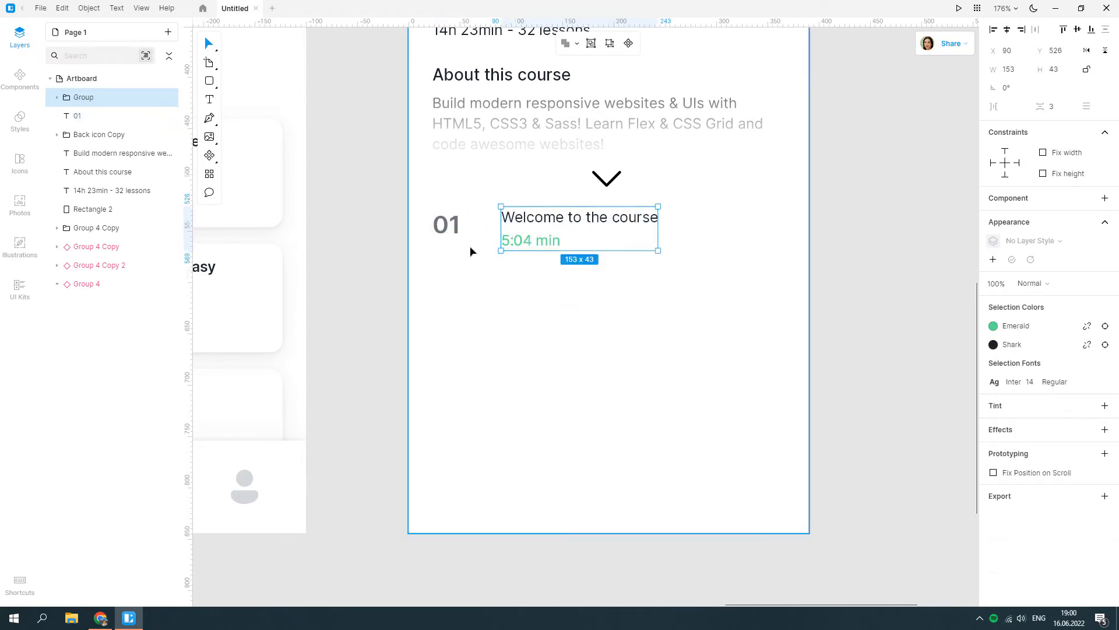
left_click(446, 236)
left_click_drag(446, 240, 446, 244)
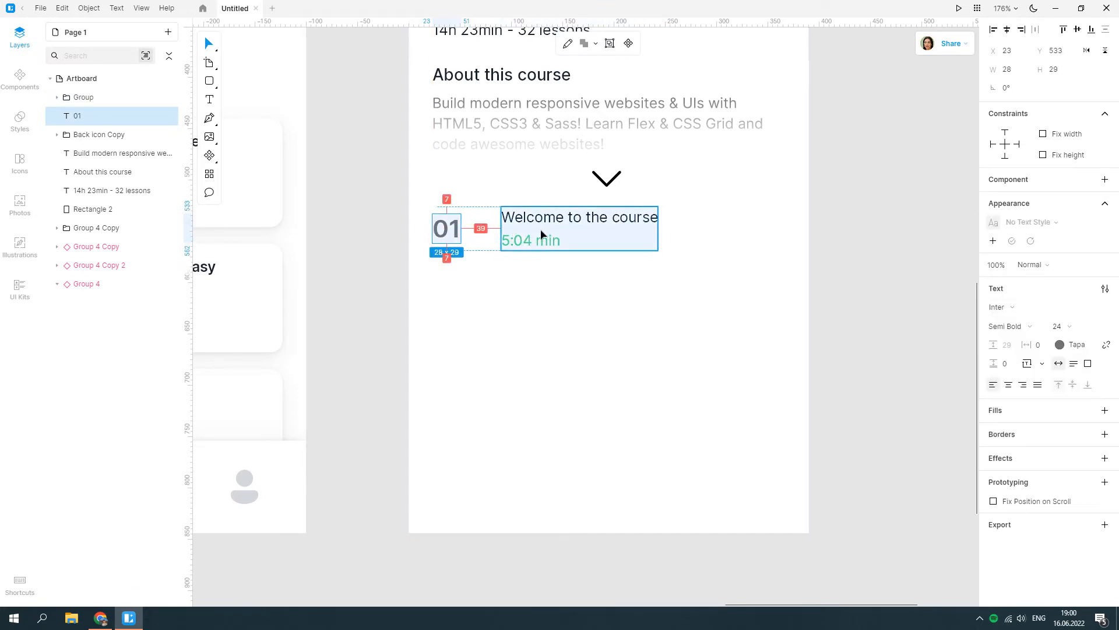
Step: Copy the green circled right-arrow icon from the Home screen's course card to the far end of the lesson row
scroll(541, 235, "down", 3)
scroll(539, 252, "up", 4)
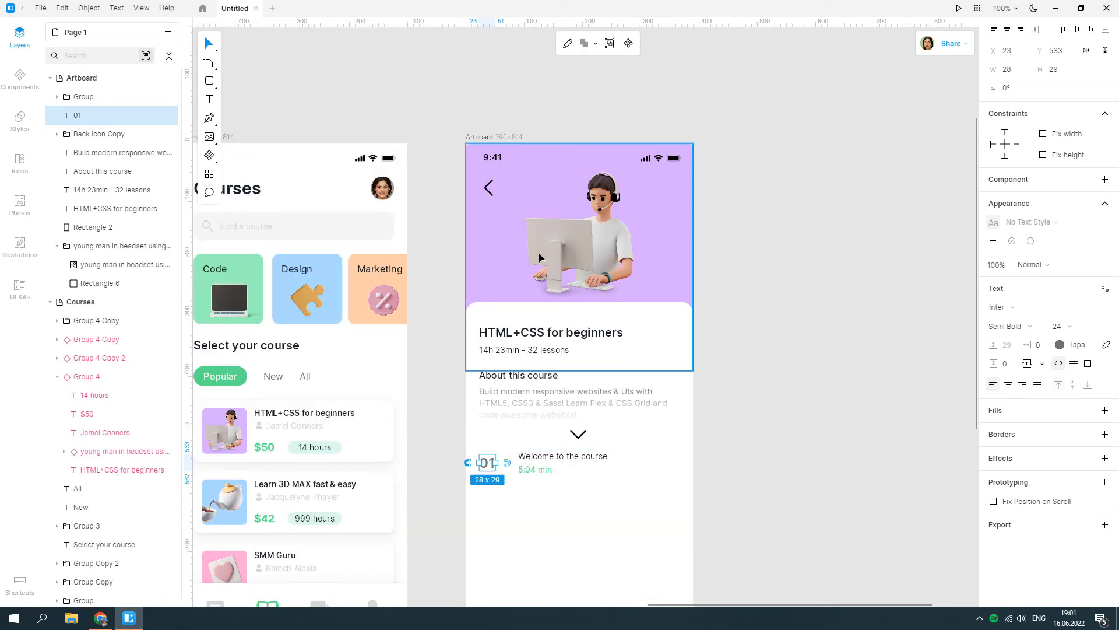
scroll(539, 252, "left", 4)
left_click(321, 252)
double_click(321, 251)
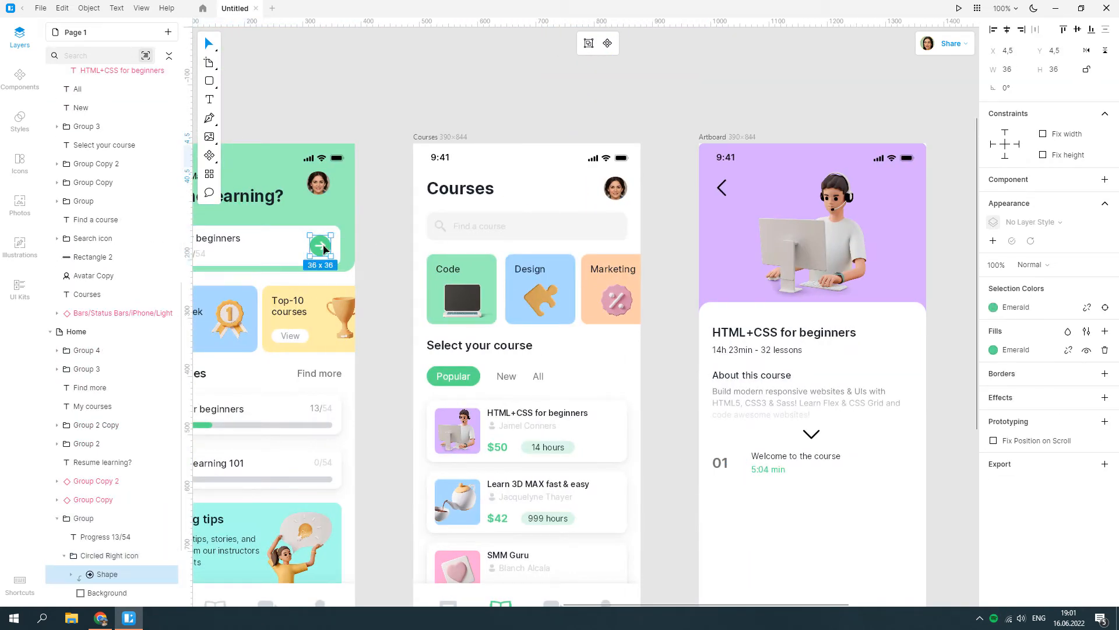
left_click(109, 555)
left_click_drag(525, 353, 894, 465)
scroll(894, 464, "down", 2)
scroll(895, 468, "up", 5)
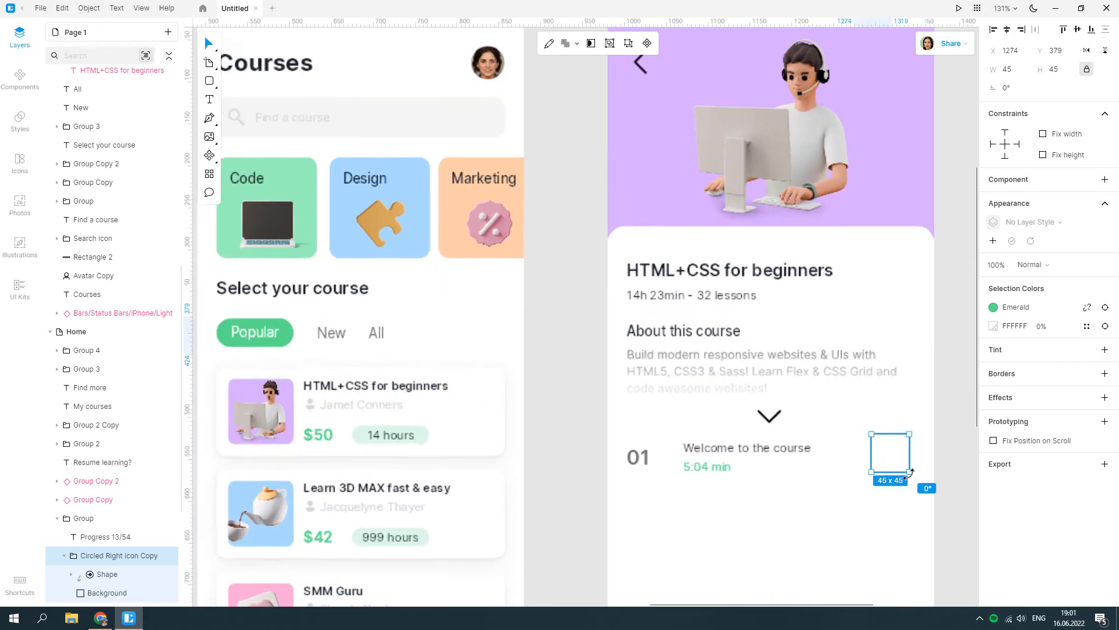
Step: Move the circled arrow copy out of its source group to the front of the course detail artboard's layers
right_click(872, 451)
left_click(906, 286)
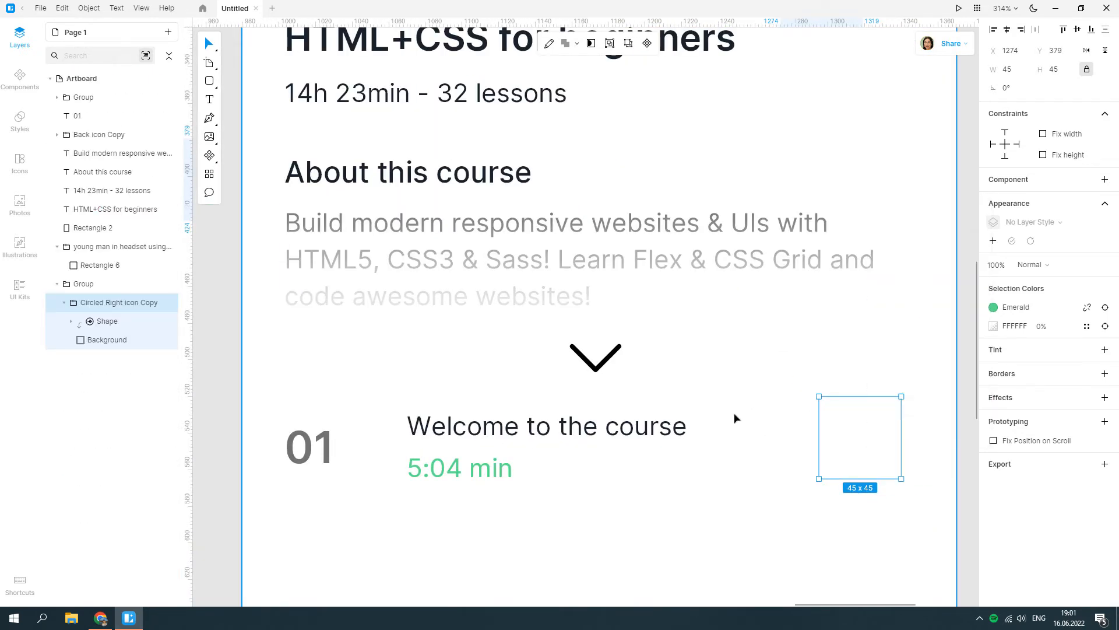
right_click(832, 439)
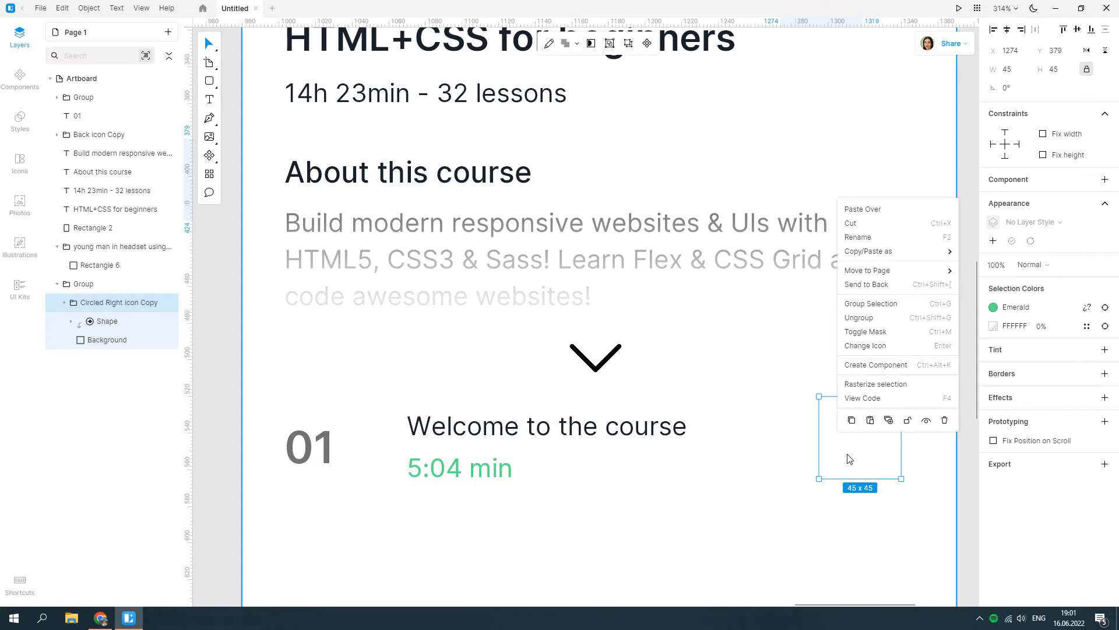
left_click(830, 447)
left_click_drag(96, 305, 76, 105)
Step: Position the circled arrow at the end of the lesson row at X 322, Y 520
left_click_drag(664, 395, 622, 313)
scroll(623, 314, "down", 1)
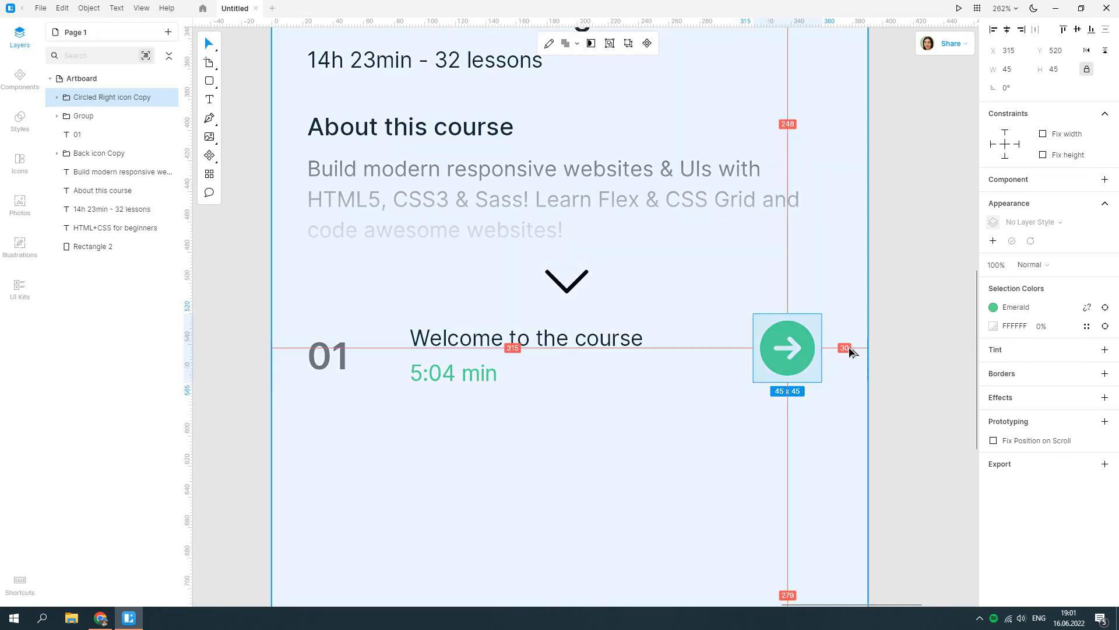
key("Right")
key("Right")
key("Right")
key("Right")
key("Right")
key("Right")
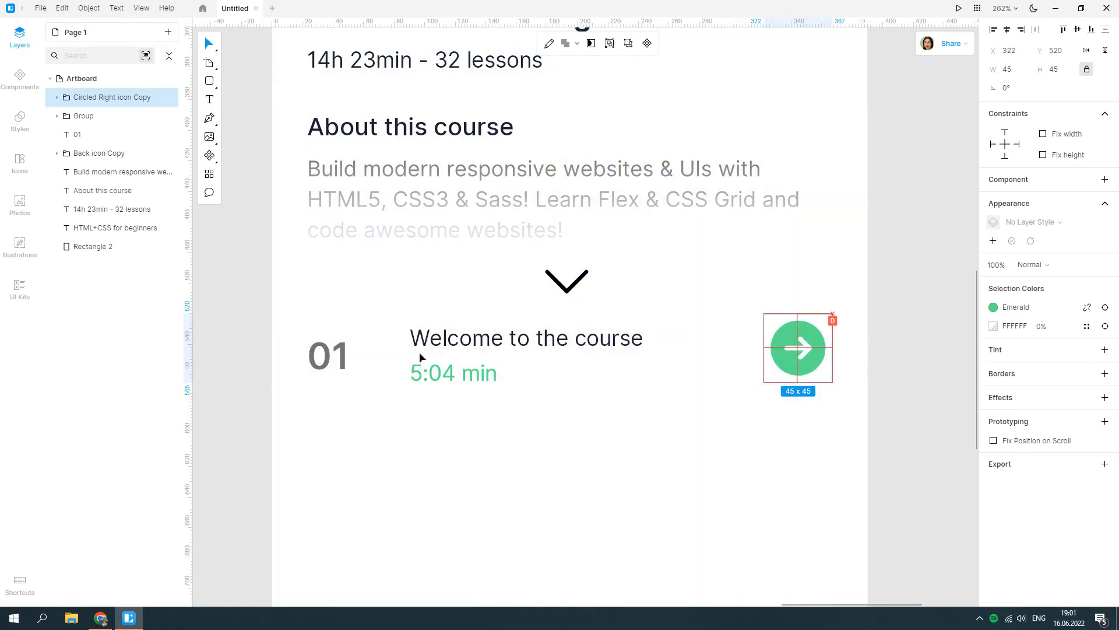
Step: Align the lesson number, the title group and the circled arrow on their vertical centers
left_click(324, 358)
left_click(495, 353, "shift")
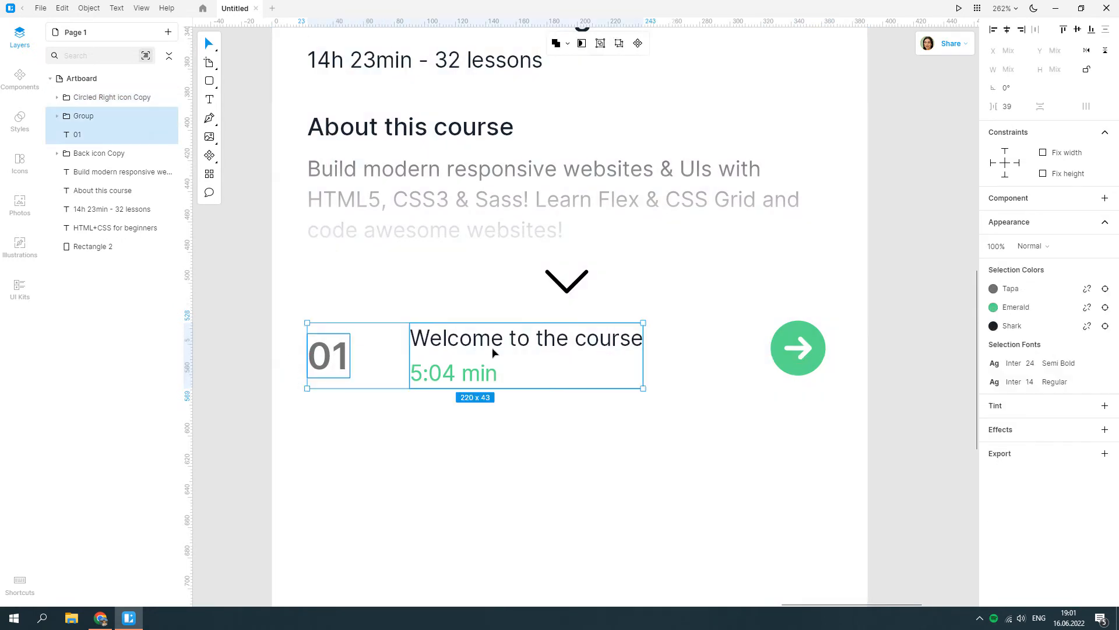
left_click(657, 344)
left_click(599, 345)
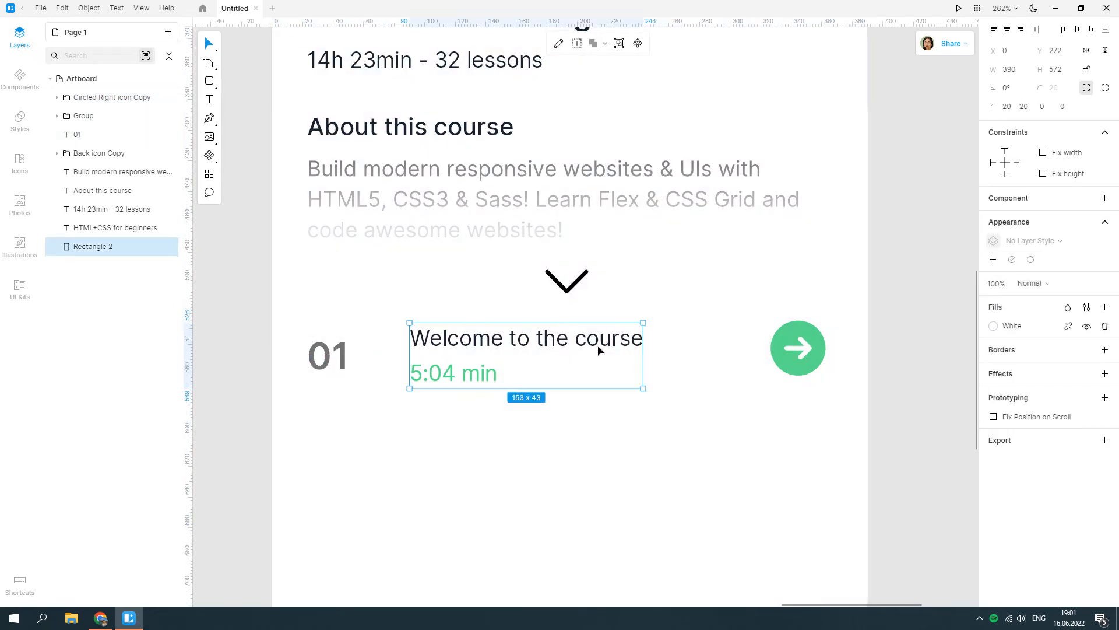
key("alt")
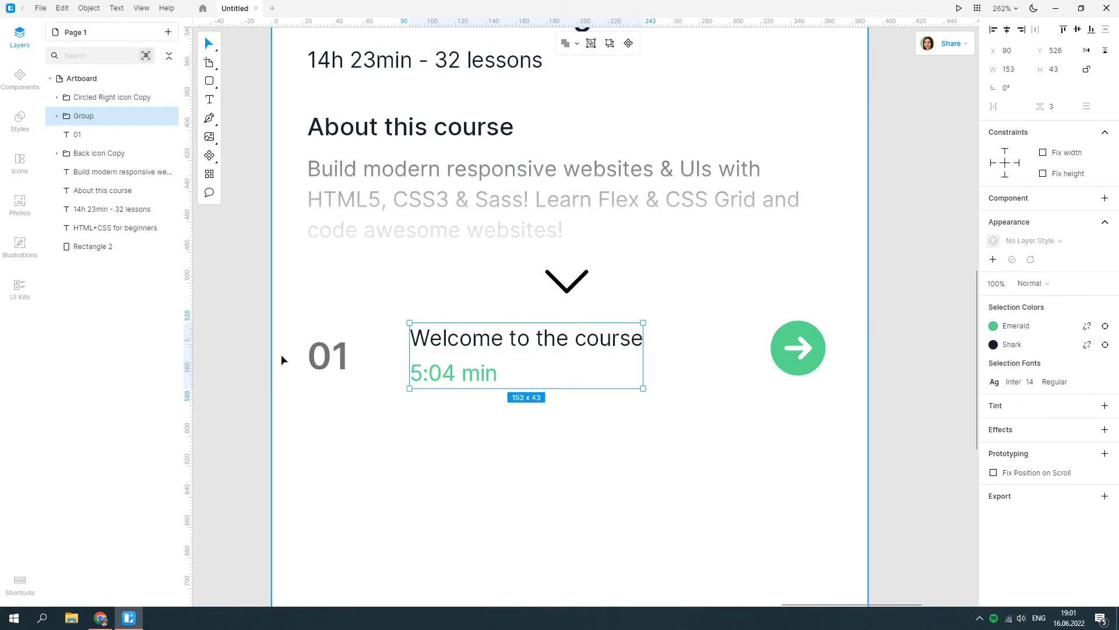
left_click(330, 356)
left_click(523, 355, "shift")
left_click(808, 351, "shift")
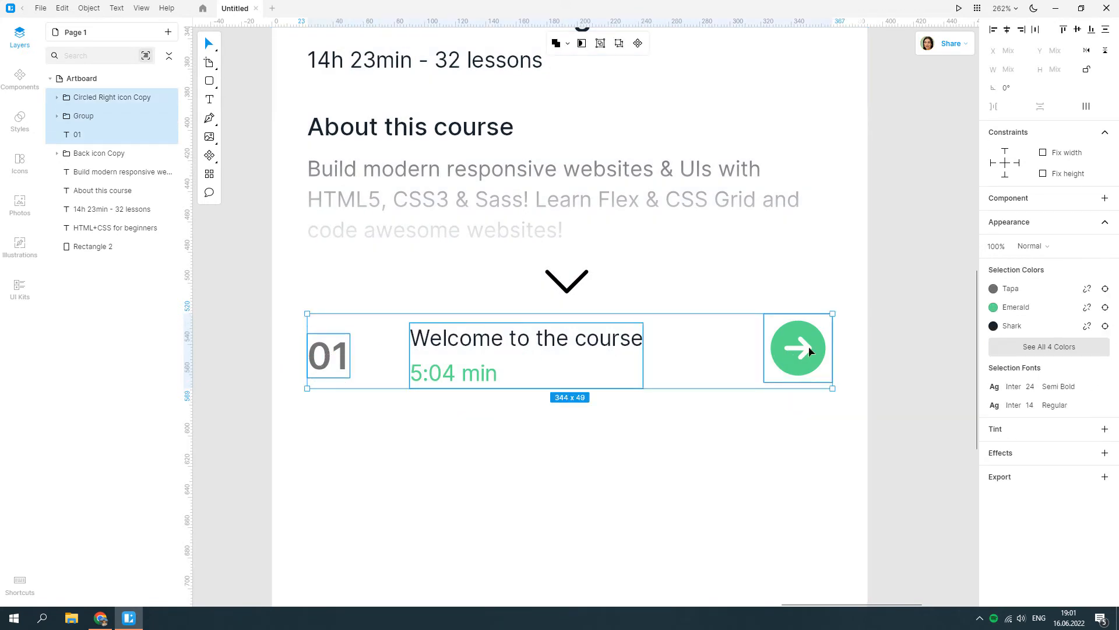
left_click(1077, 30)
Step: Create a component from the number, title group and circled arrow of the lesson row
right_click(540, 329)
left_click(535, 329)
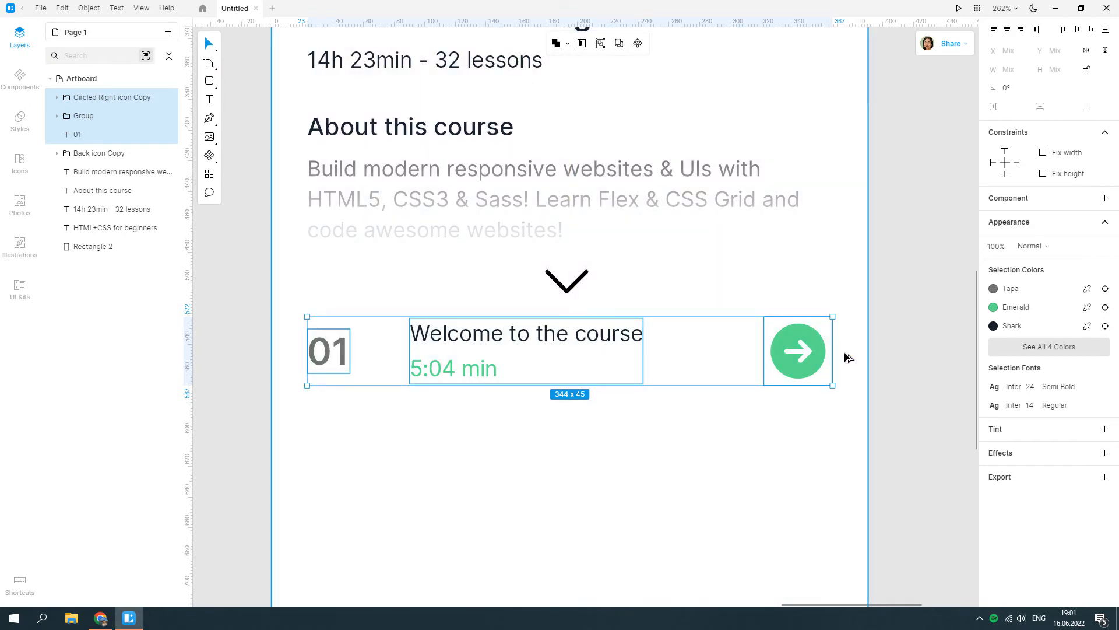
left_click(1105, 198)
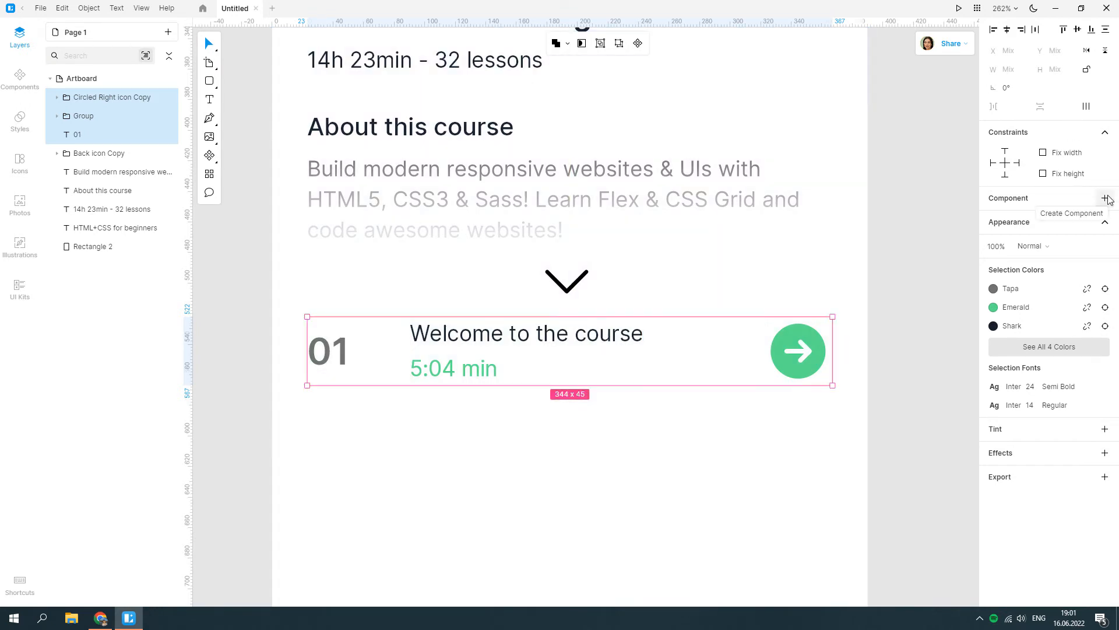
Step: Place a copy of the lesson row component 24 px below the original and change its number to 02
scroll(629, 280, "down", 4)
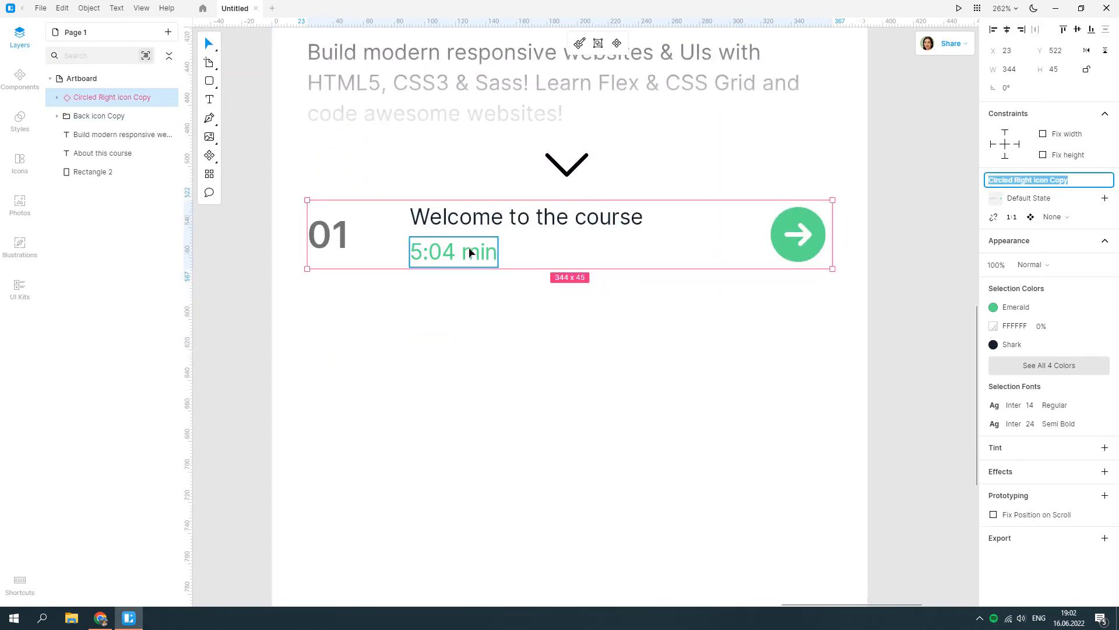
left_click_drag(467, 252, 466, 336)
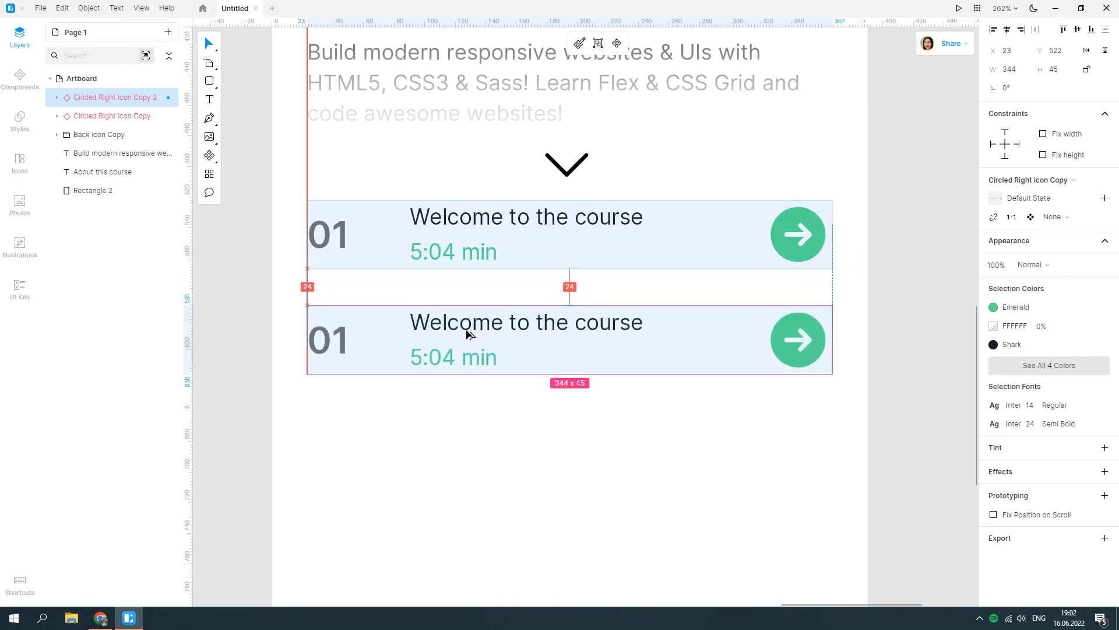
double_click(337, 347)
left_click(337, 347)
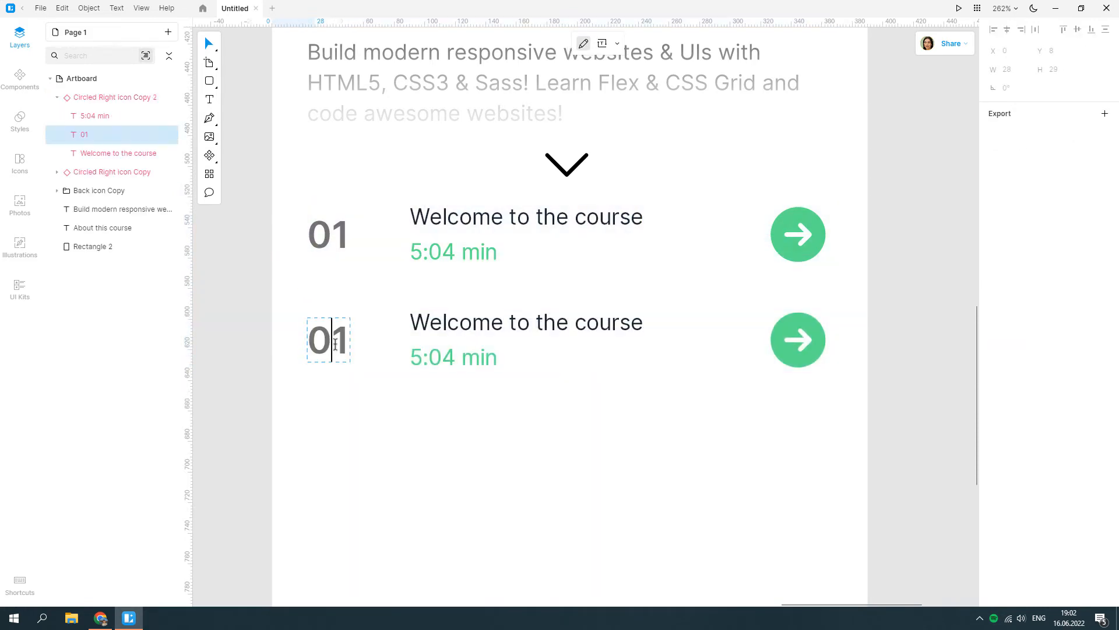
key("shift+Right")
type("2")
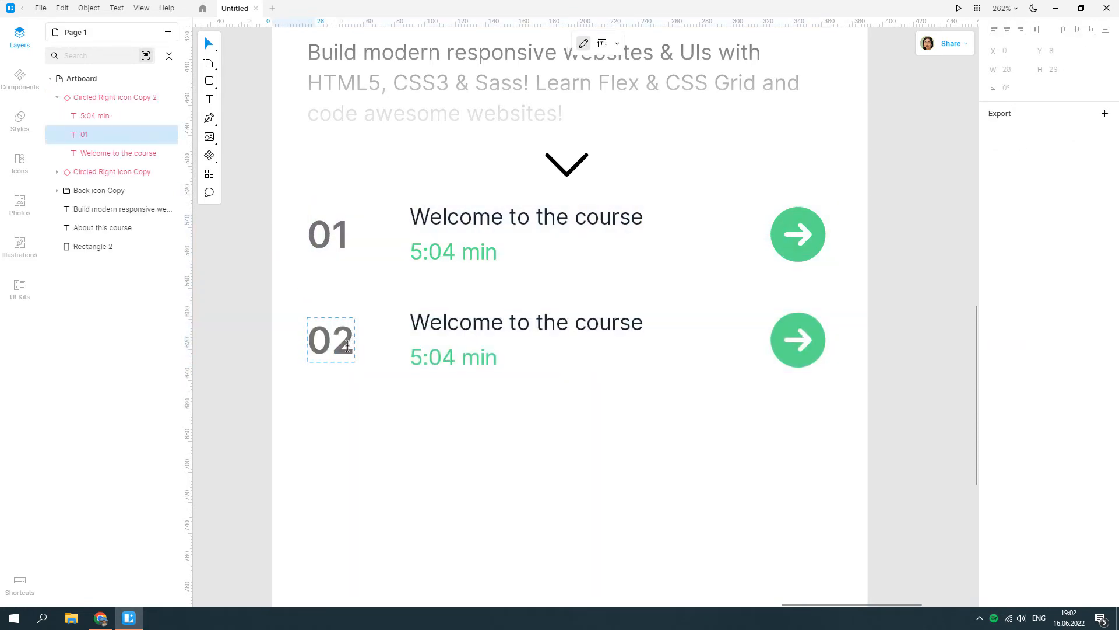
Step: Create a new text style from the duration text in lesson row 02 and name it "Paragraph 14 Regular Grey"
key("Escape")
left_click(481, 362)
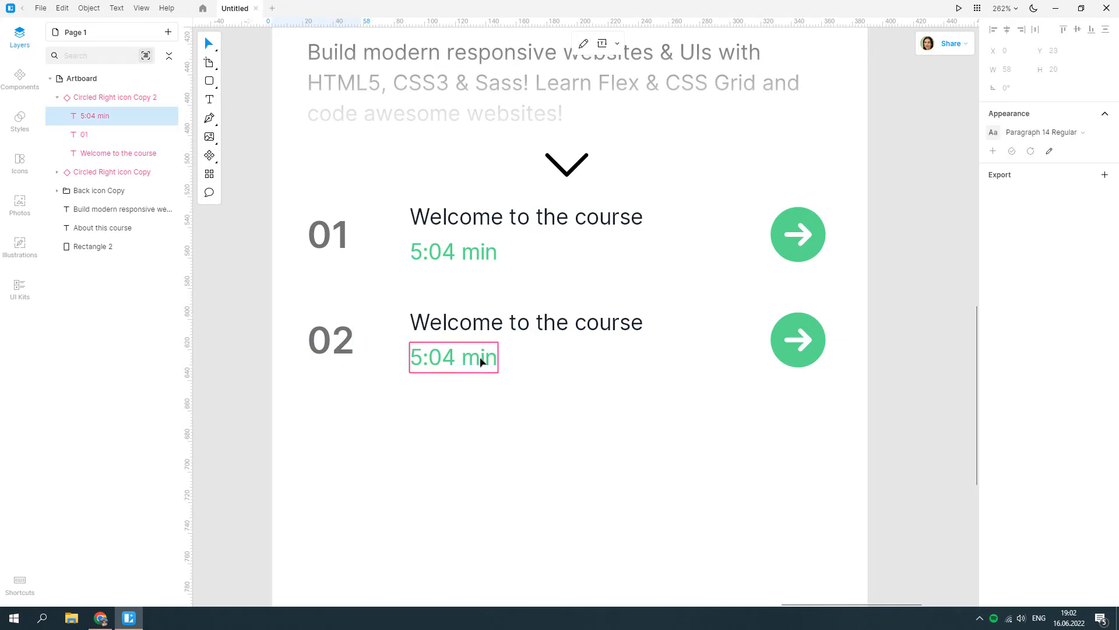
left_click(1106, 144)
left_click(1042, 251)
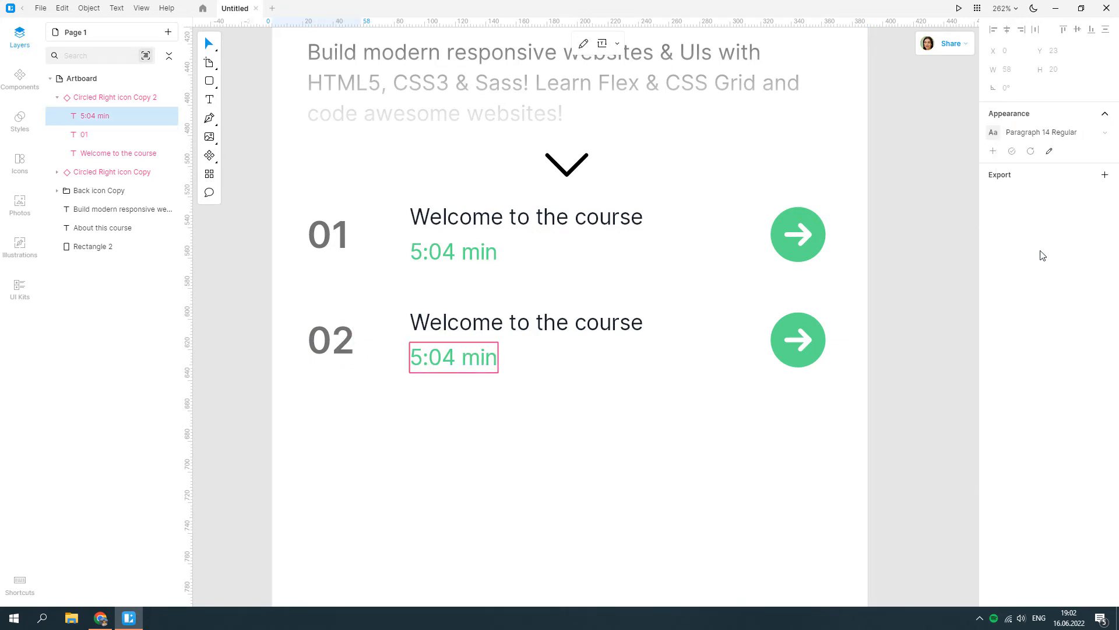
left_click(9, 140)
left_click(168, 54)
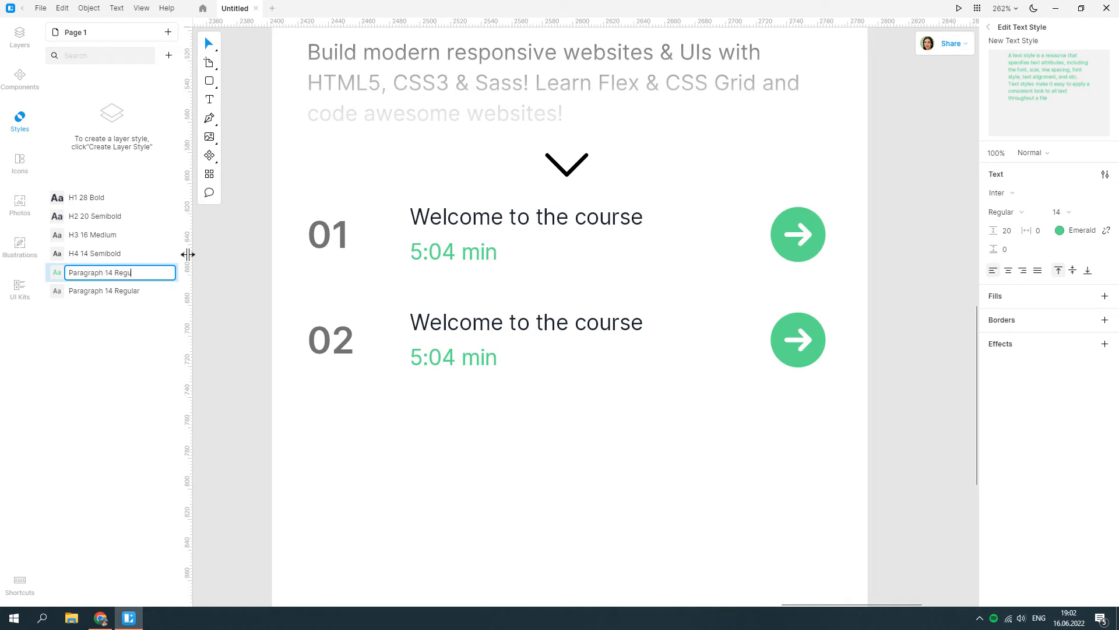
type("y")
key("Return")
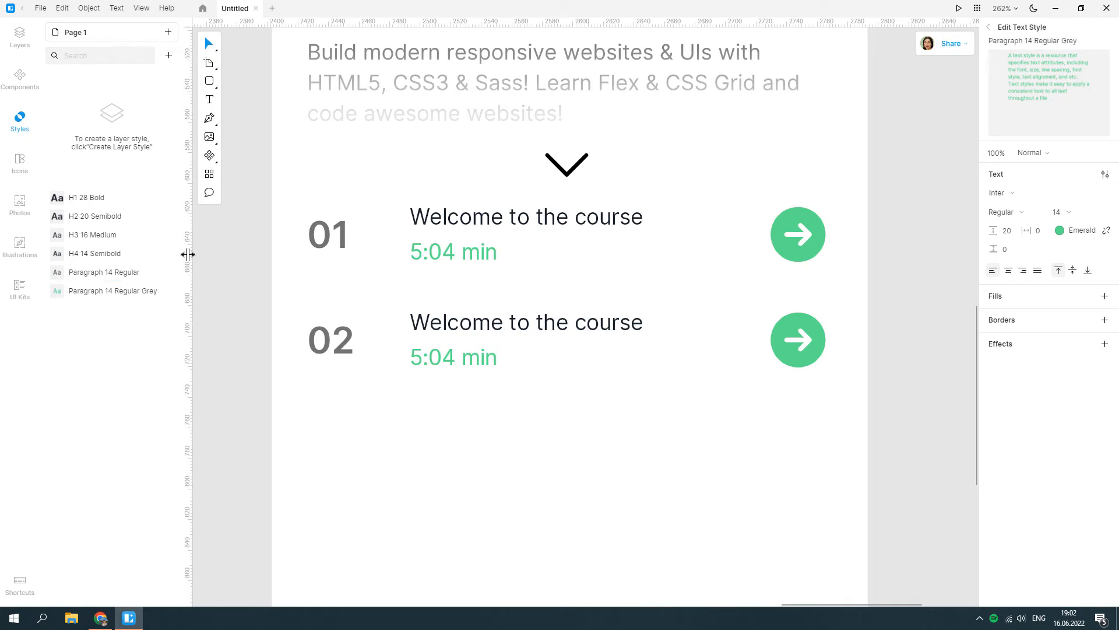
Step: Set the "Paragraph 14 Regular Grey" style's color to Iron and apply the style to the duration in lesson row 02
left_click(128, 291)
left_click(1061, 229)
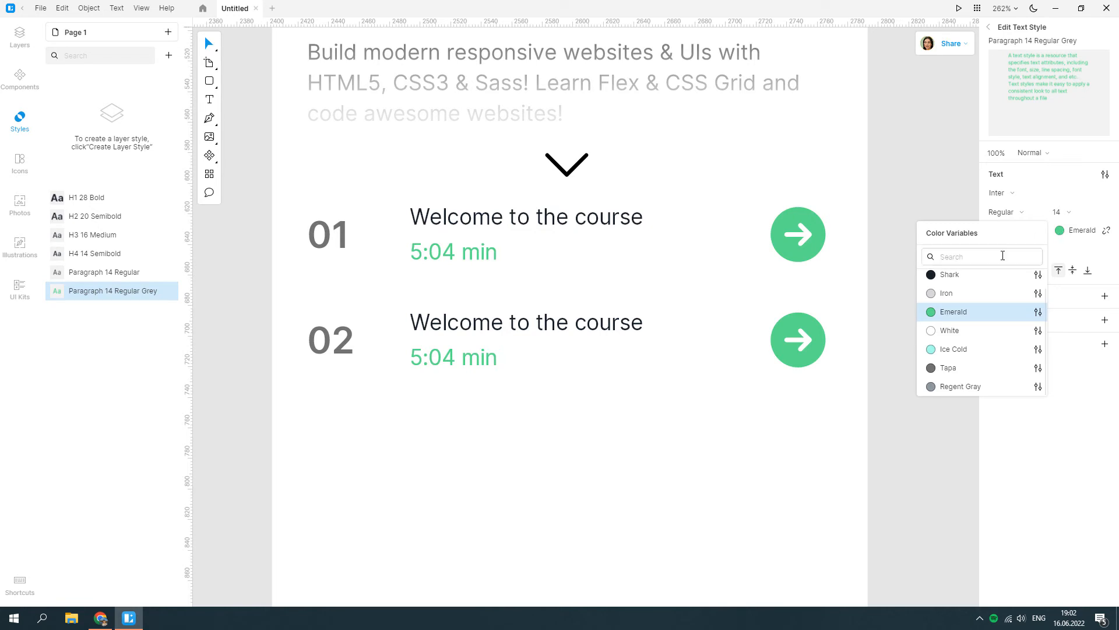
left_click(983, 292)
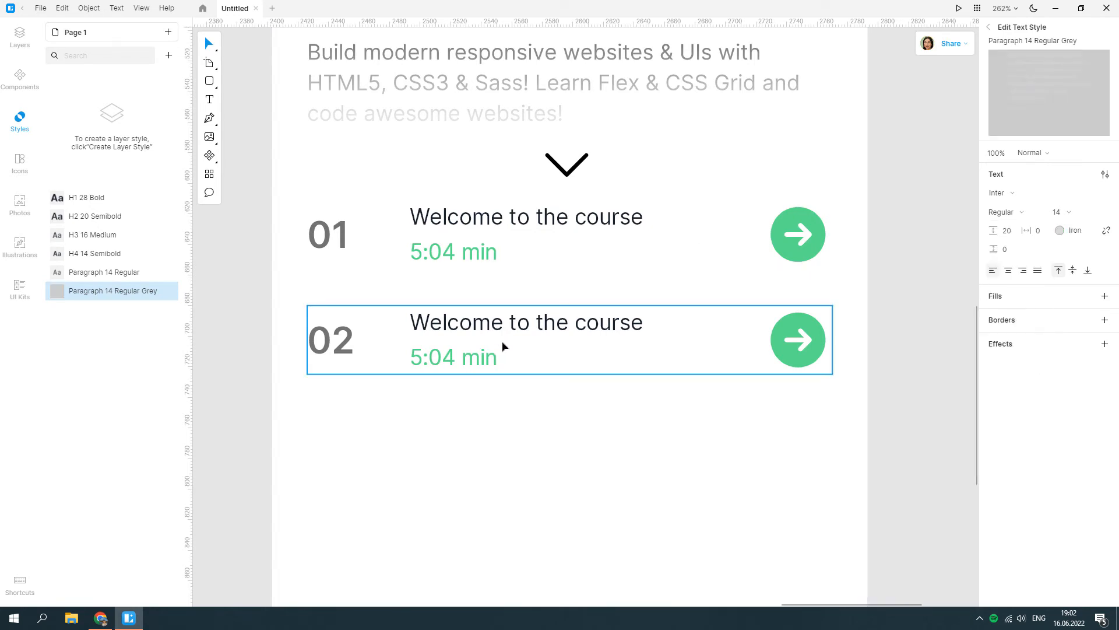
double_click(429, 353)
left_click(1086, 132)
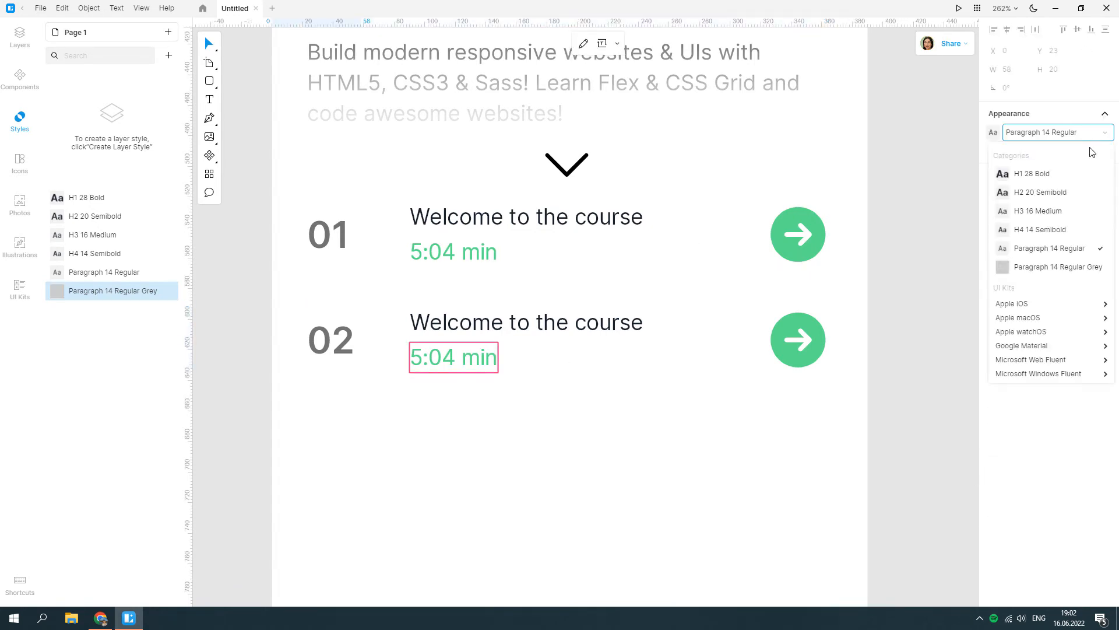
left_click(1039, 266)
Step: Turn the circled arrow inside the lesson row component into its own component and add a Hover state to it
left_click(810, 346)
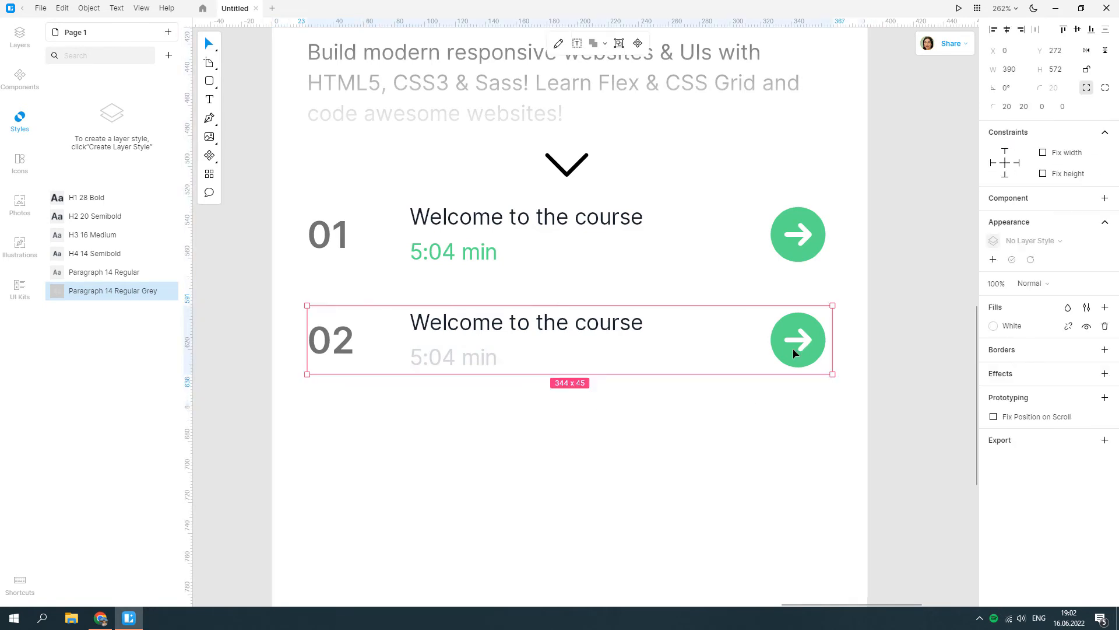
double_click(800, 344)
left_click(794, 341)
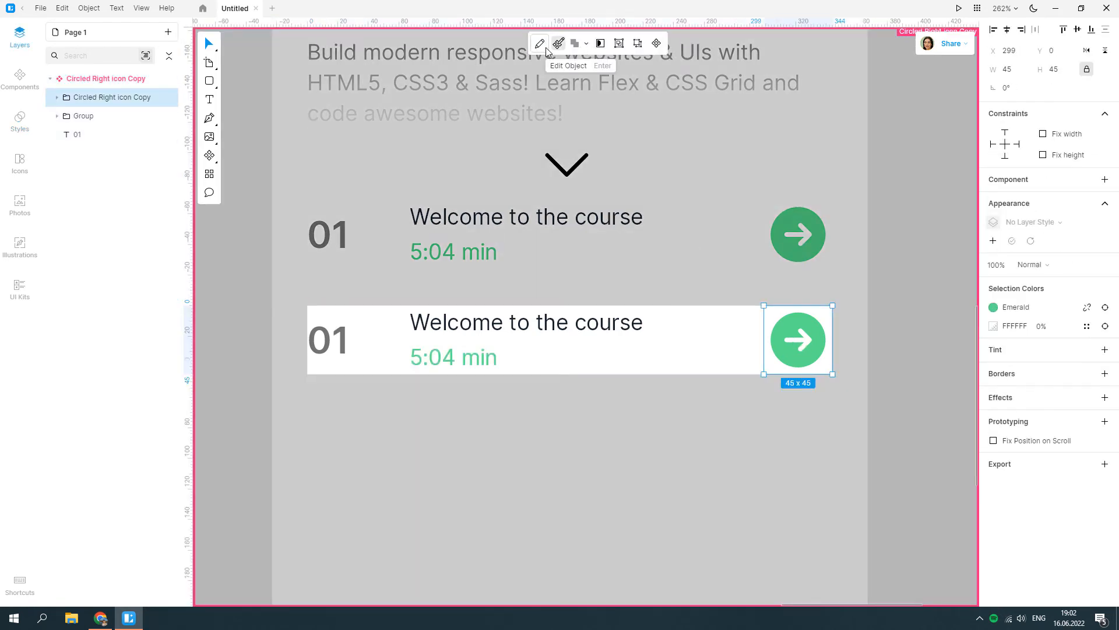
left_click(1104, 179)
left_click(1107, 197)
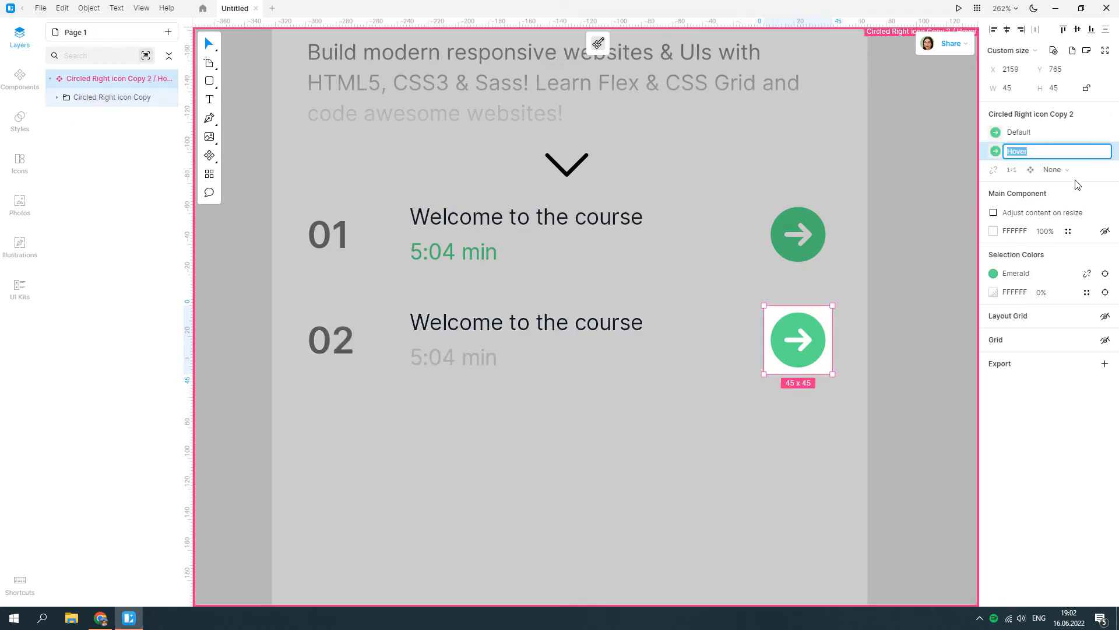
left_click(598, 44)
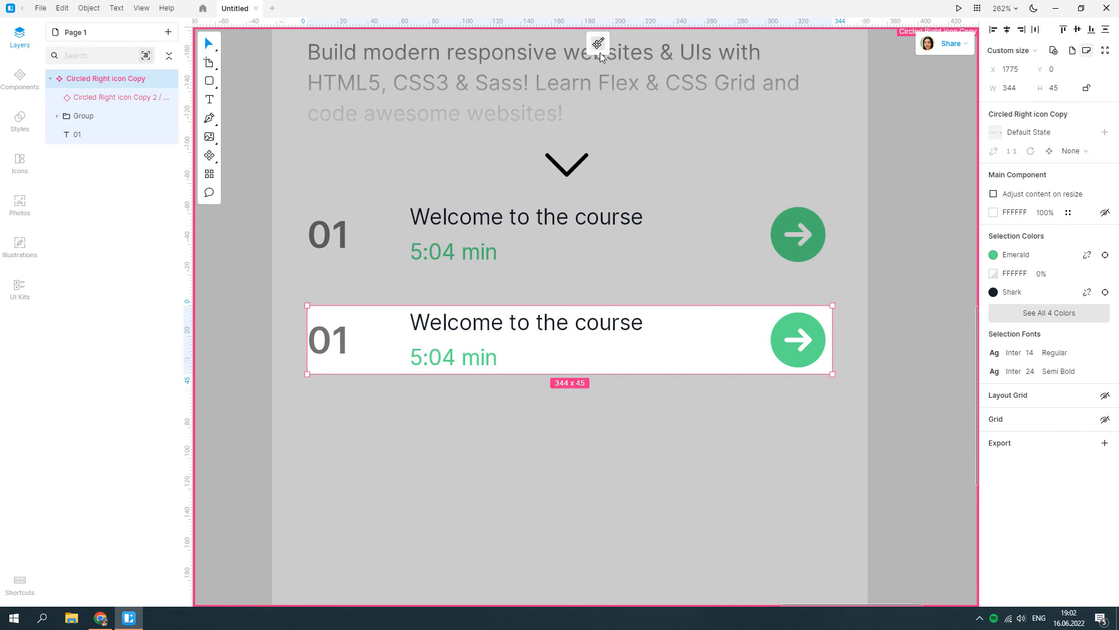
left_click(599, 44)
Step: Replace the circled arrow in the icon component's Hover state with a filled circular lock icon, searching the icon library for "secure"
double_click(781, 323)
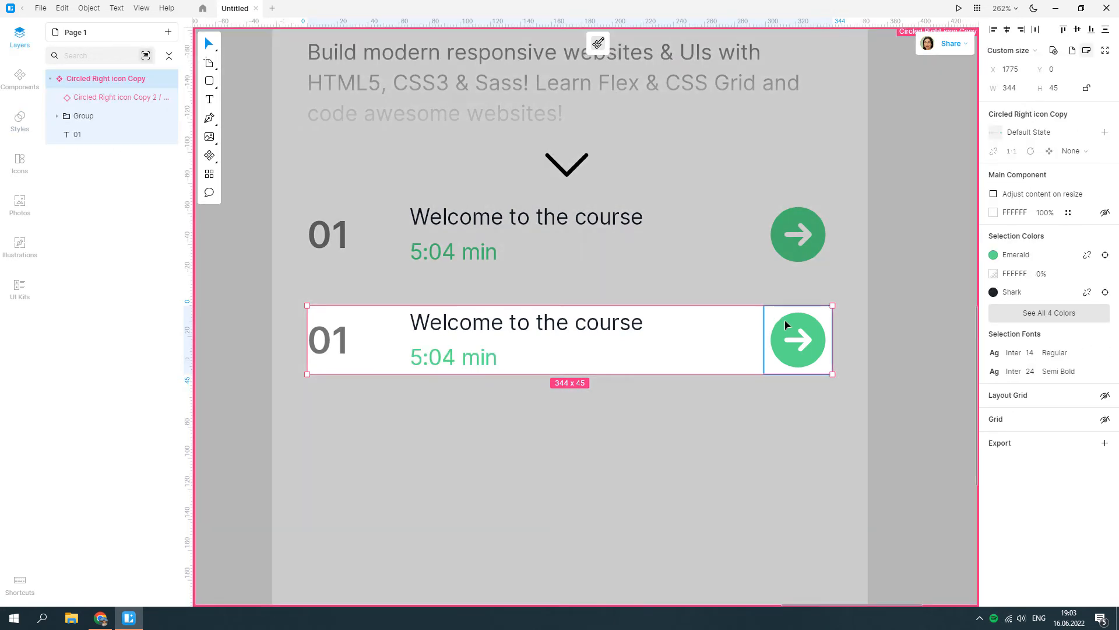
double_click(782, 326)
left_click(776, 344)
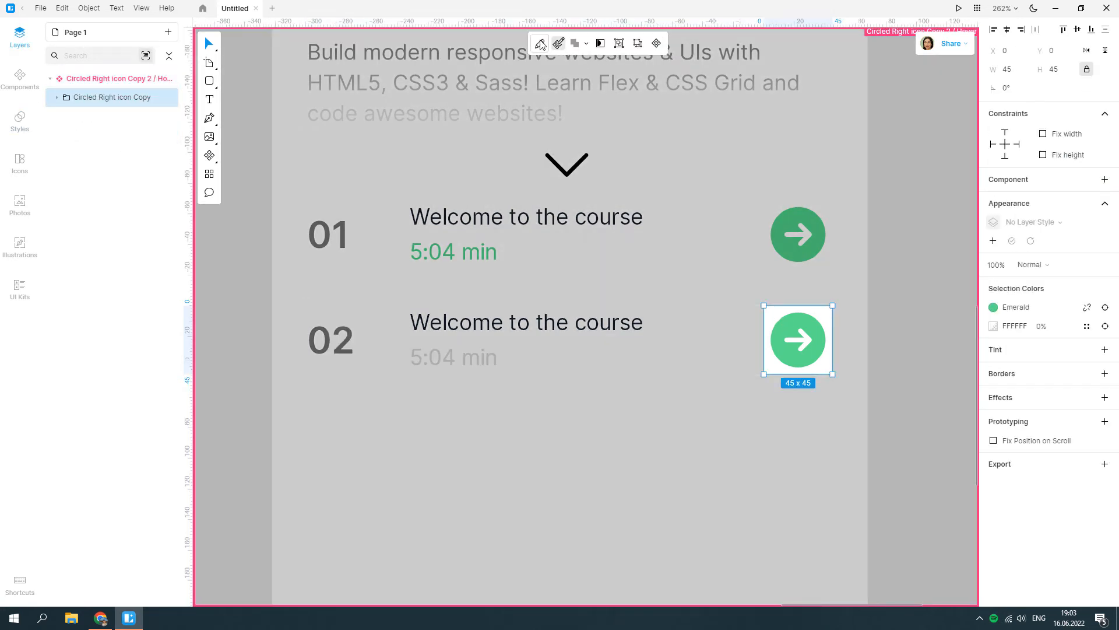
left_click(19, 164)
left_click(82, 55)
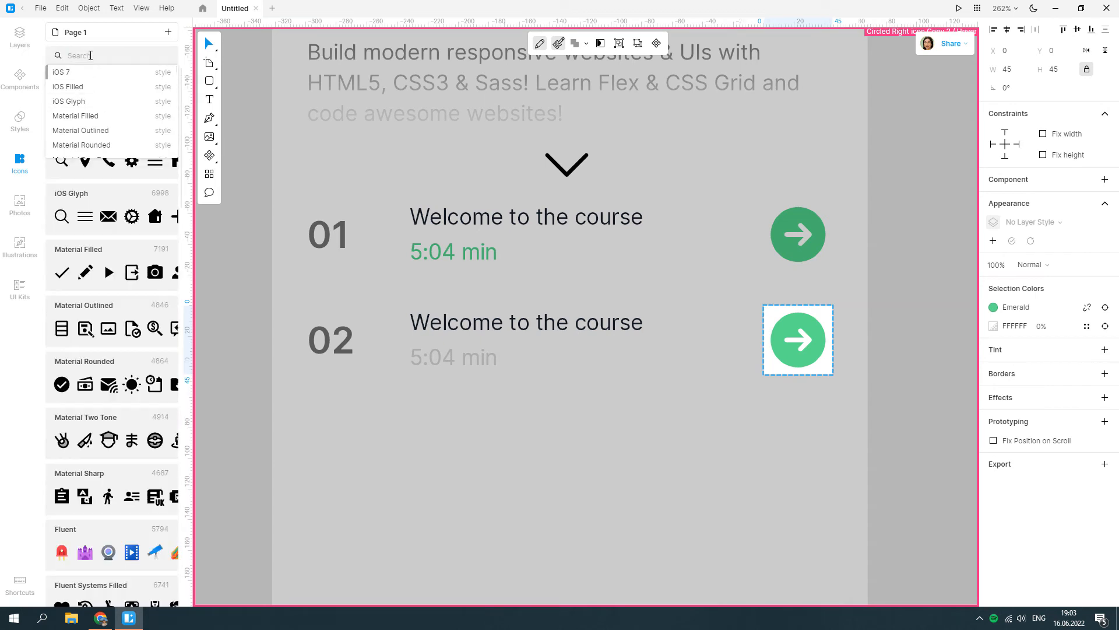
type("secure")
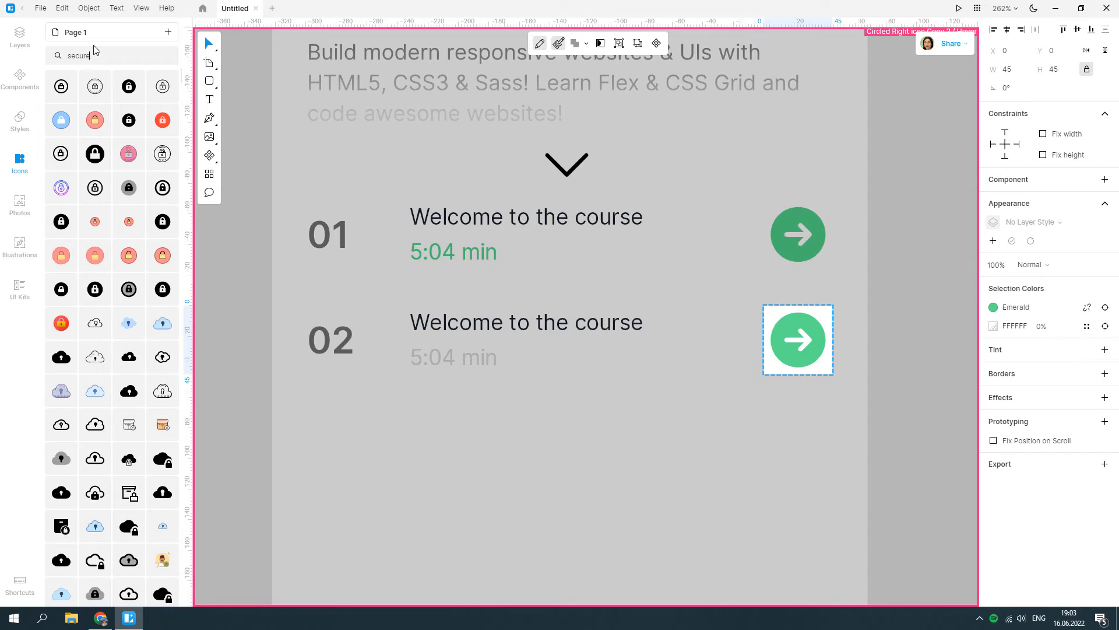
left_click(62, 221)
Step: Recolor the lock icon with the Iron color variable and leave component editing
left_click(1088, 307)
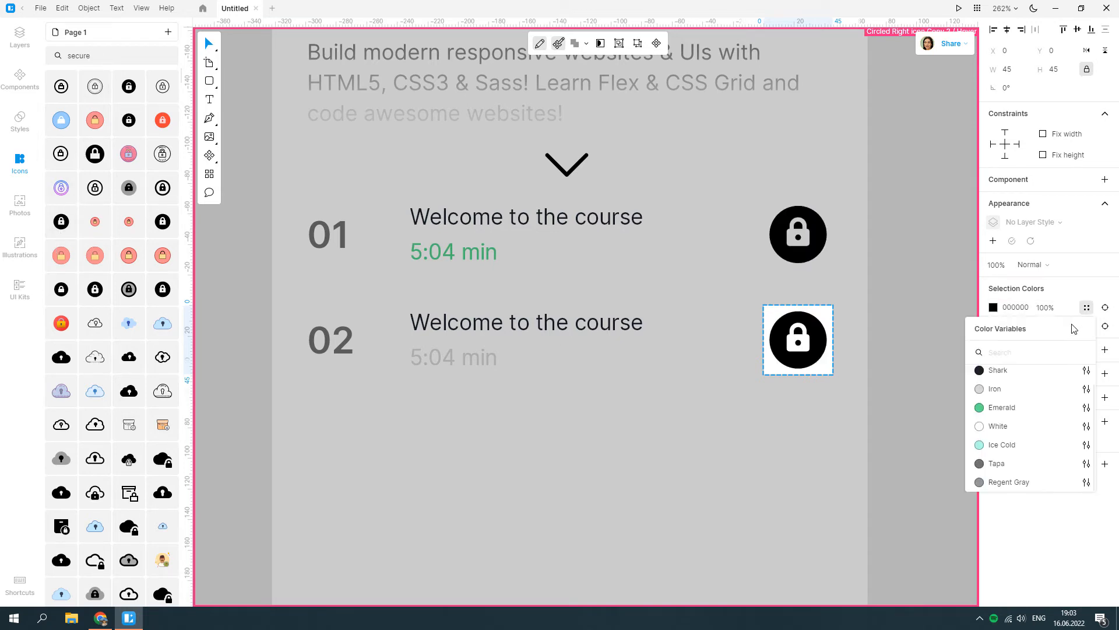
left_click(1015, 390)
double_click(852, 336)
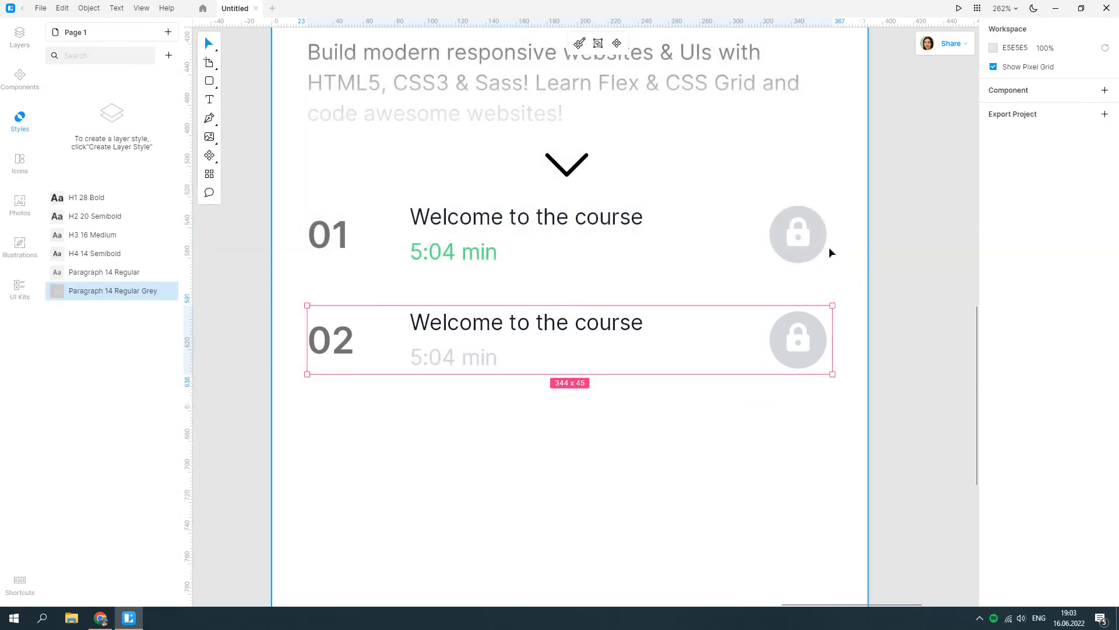
Step: Switch the icon in lesson row 01 to the Default state with the green arrow
left_click(801, 249)
left_click(801, 249)
left_click(844, 300)
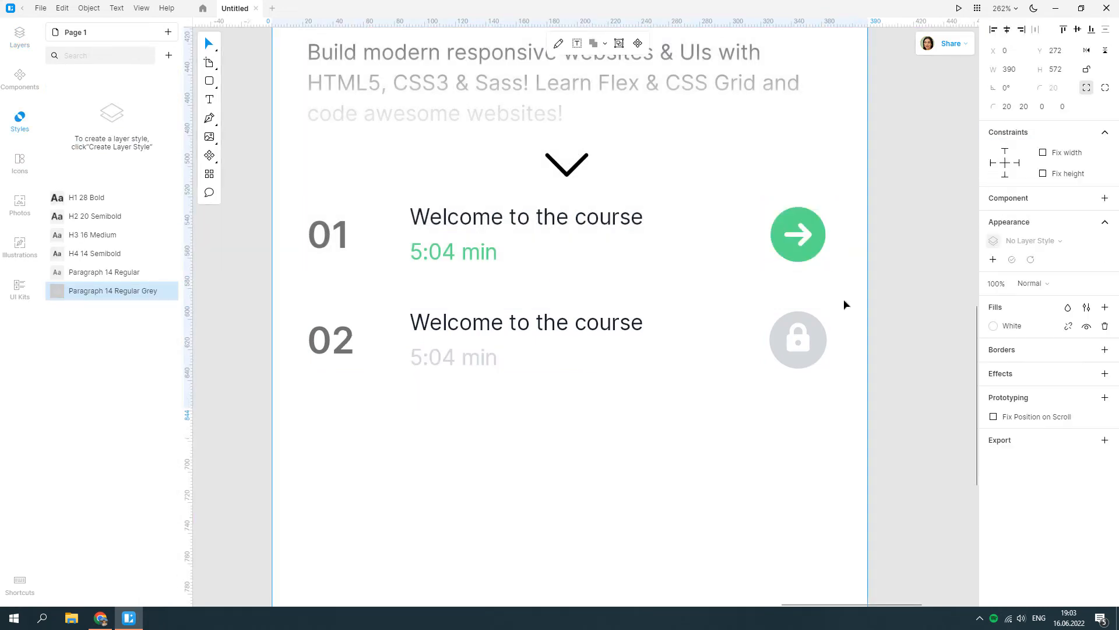
Step: Change the title of lesson row 02 to "How the Web works"
left_click(534, 327)
double_click(534, 326)
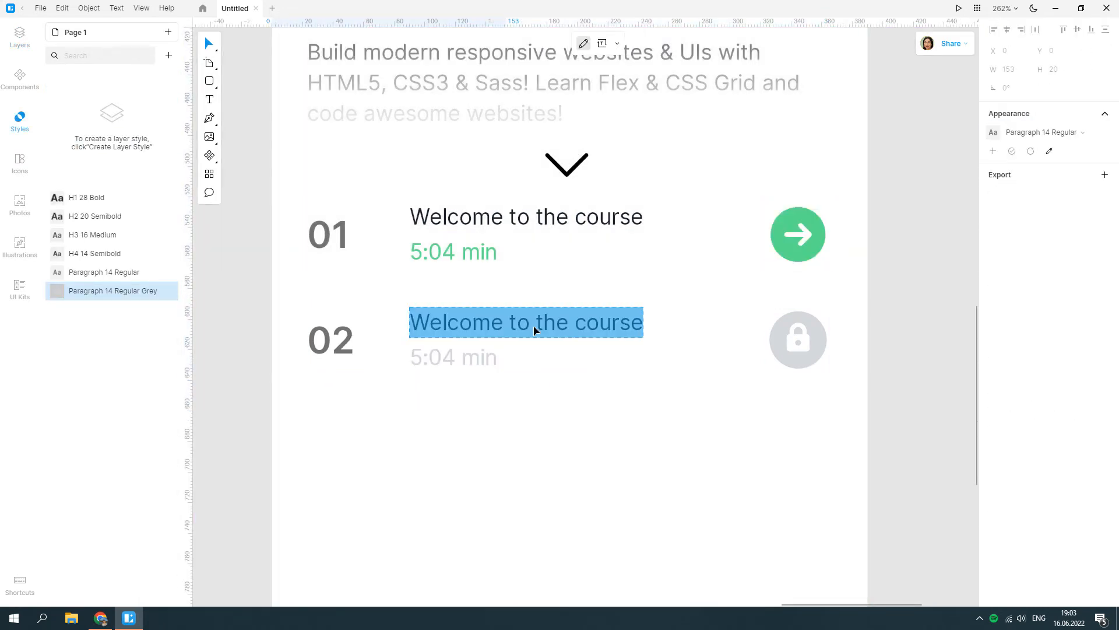
type("How t")
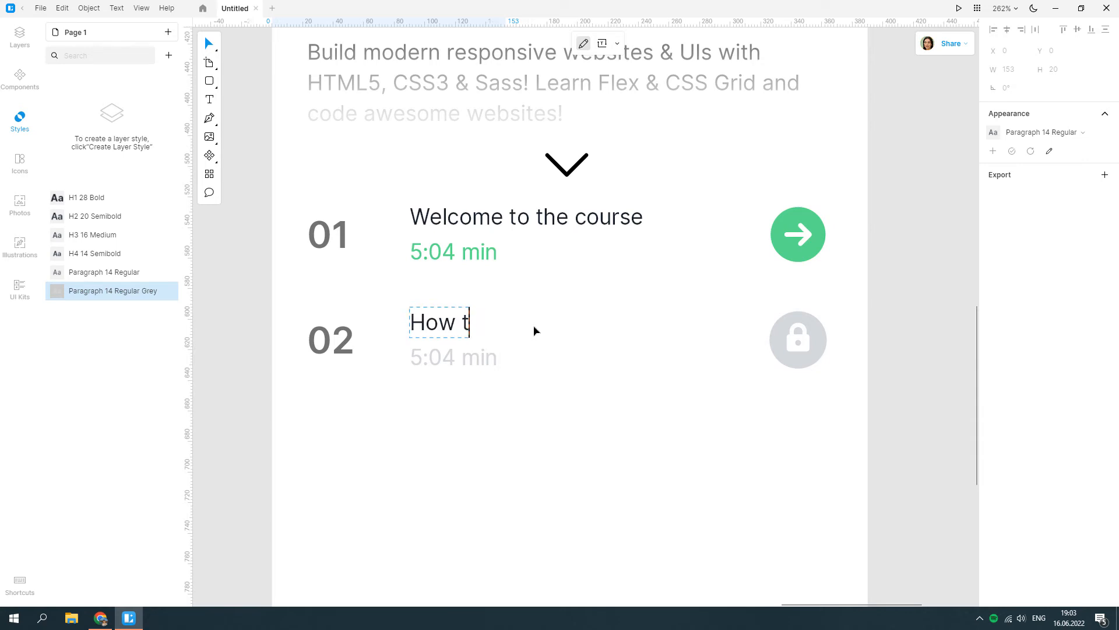
type("he Web works")
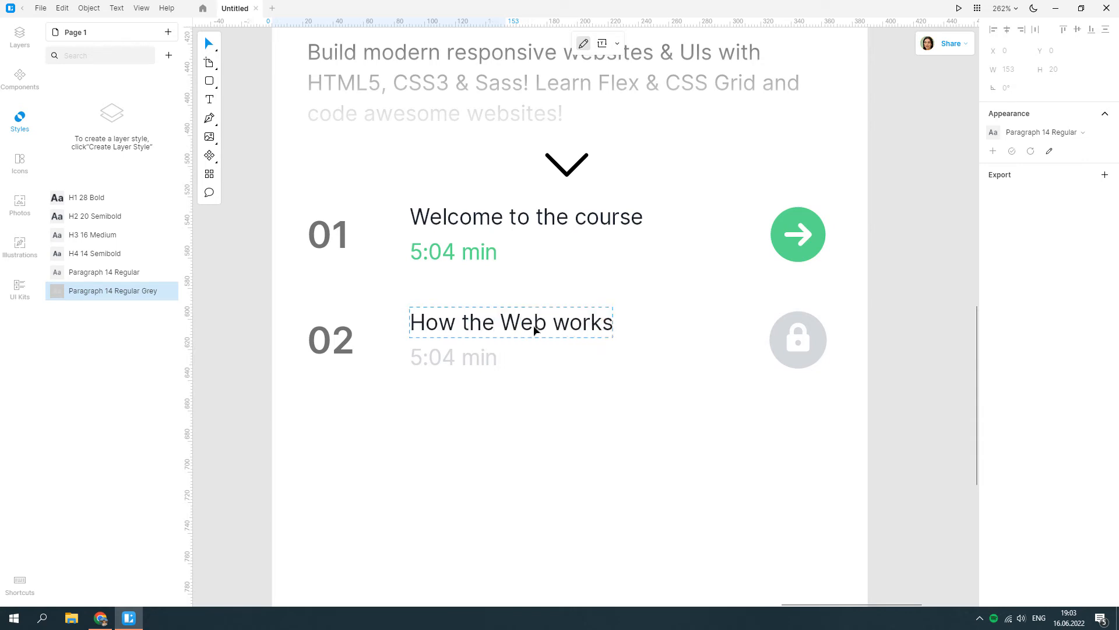
Step: Set the duration of lesson row 02 to 24:11 min
left_click(455, 364)
double_click(436, 361)
left_click_drag(420, 357, 413, 357)
type("2")
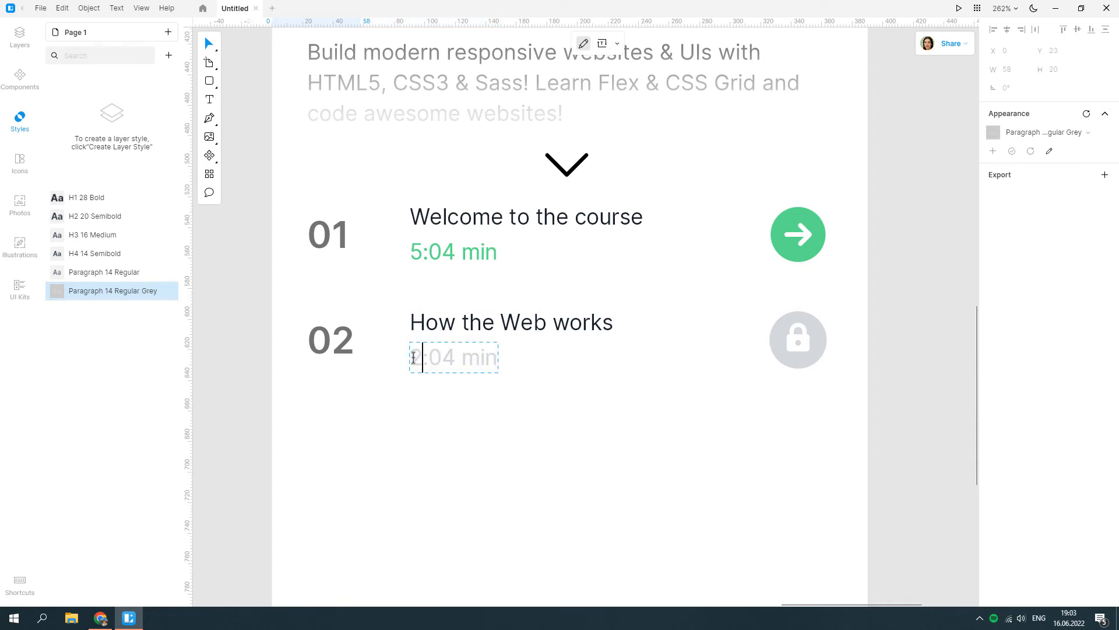
type("4")
left_click(413, 358)
key("Delete")
key("Delete")
type("11")
left_click(613, 411)
left_click(598, 403)
Step: Place a copy of lesson row 02 below it and change the copy's number to 03
scroll(607, 362, "down", 1)
scroll(620, 324, "down", 1)
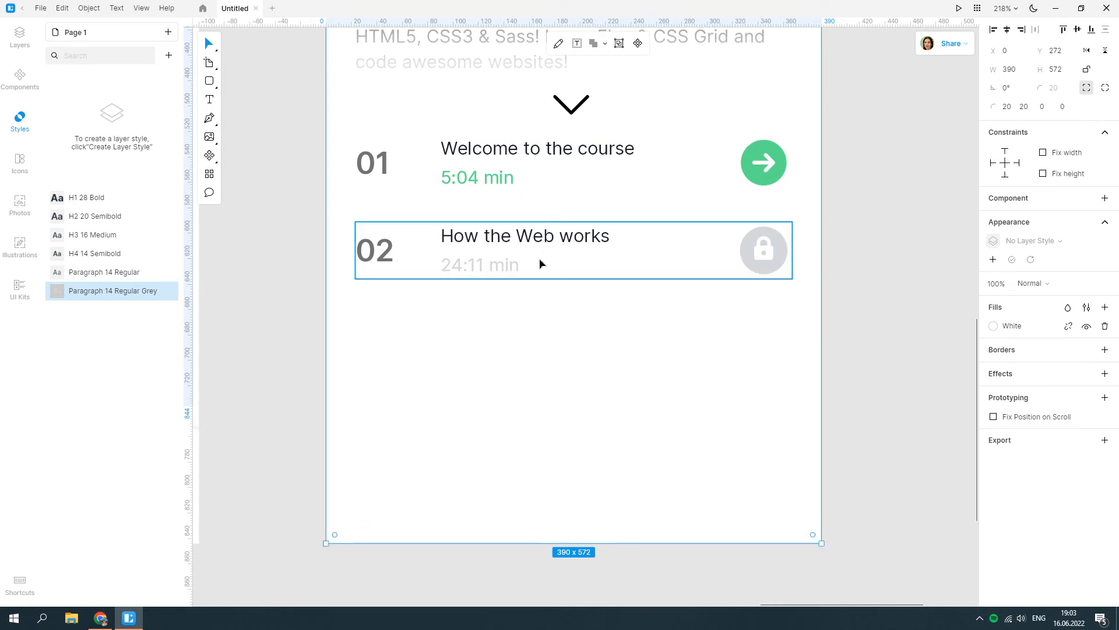
left_click(540, 262)
left_click(18, 33)
left_click_drag(510, 270, 508, 357)
double_click(382, 340)
type("03")
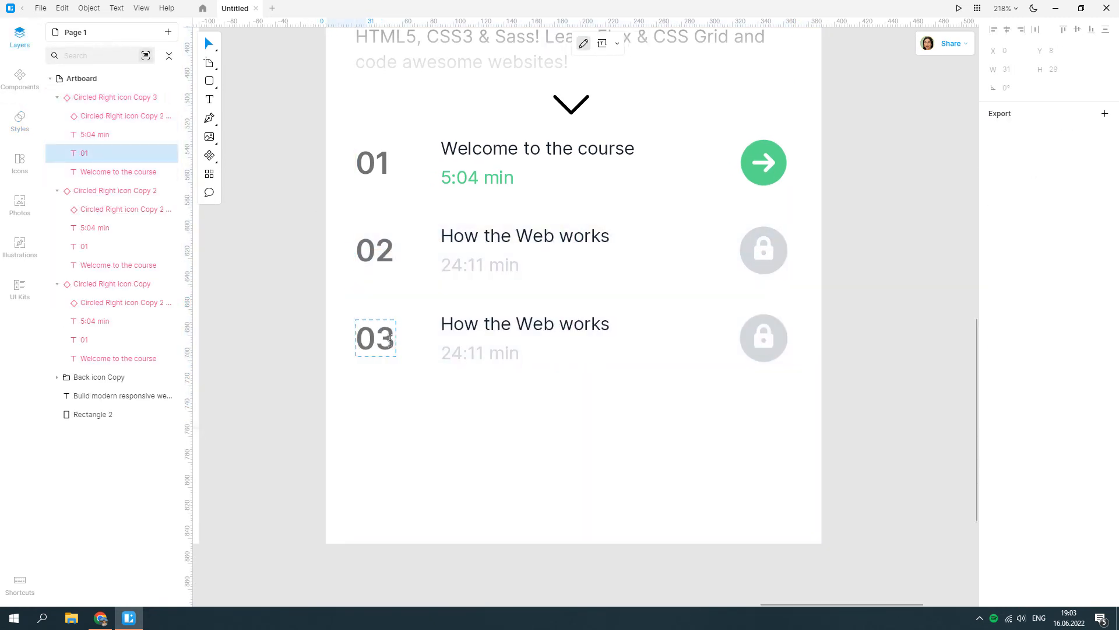
Step: Set the title of lesson row 03 to "Introduction to HTML" and its duration to 32:40 min
double_click(490, 322)
type("Into")
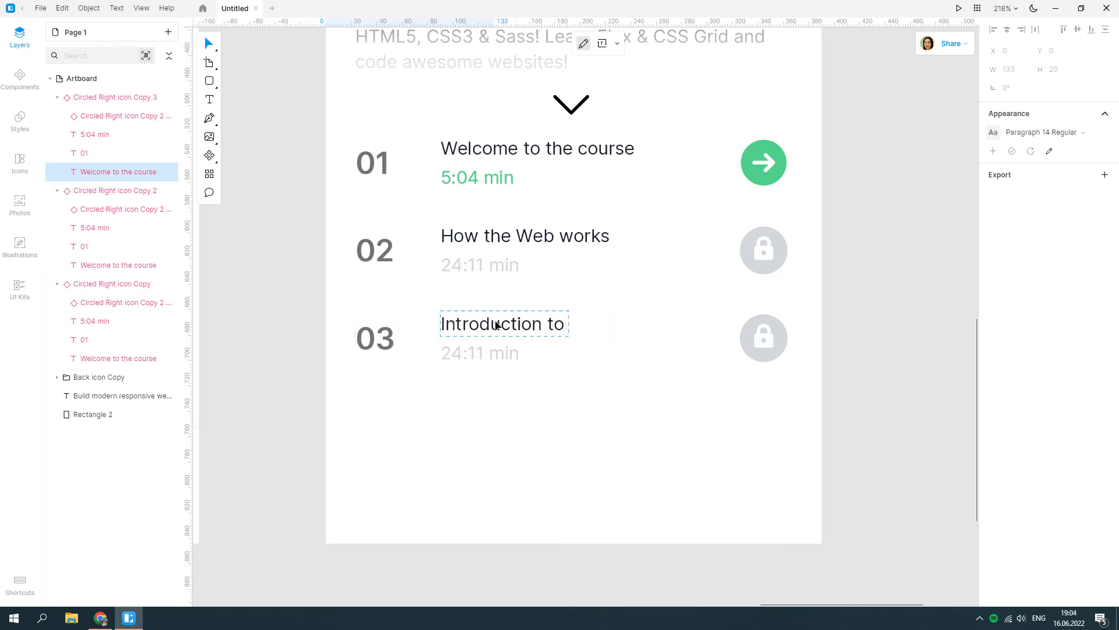
double_click(470, 357)
left_click_drag(464, 356, 468, 417)
type("32:40")
left_click(557, 428)
left_click(557, 428)
Step: Place a copy of lesson row 03 below it and change the copy's number to 04
left_click(579, 344)
double_click(391, 427)
left_click_drag(393, 427, 377, 427)
type("4")
Step: Set the title of lesson row 04 to "Hello world" and its duration to 20:10 min
double_click(559, 414)
type("Hel")
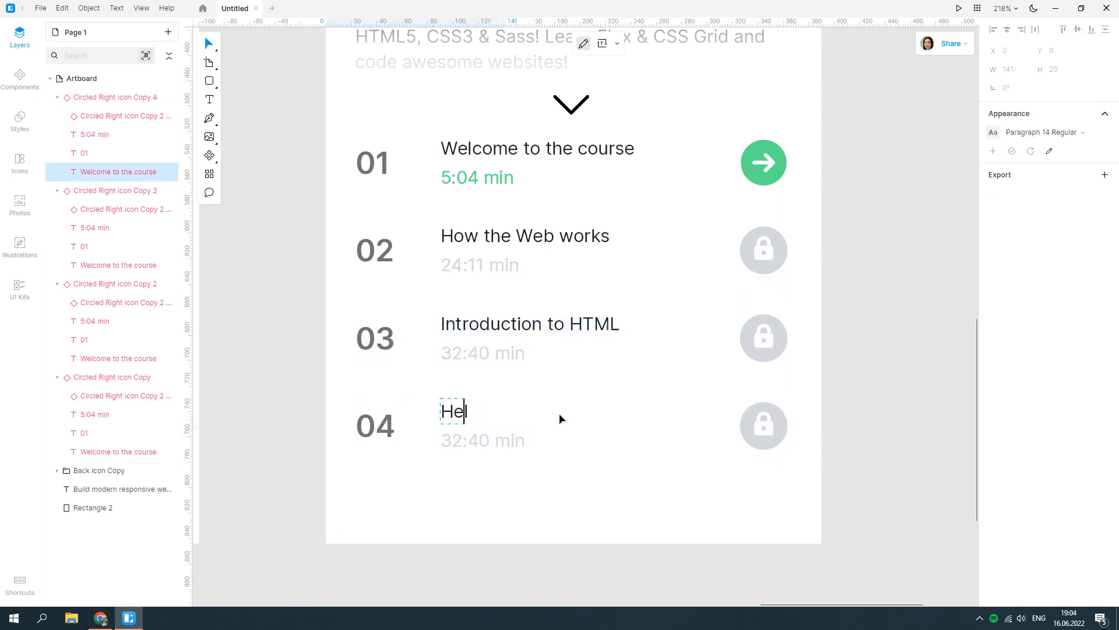
type("lo world")
left_click(509, 441)
scroll(513, 436, "down", 5)
left_click_drag(552, 450, 587, 442)
left_click(536, 438)
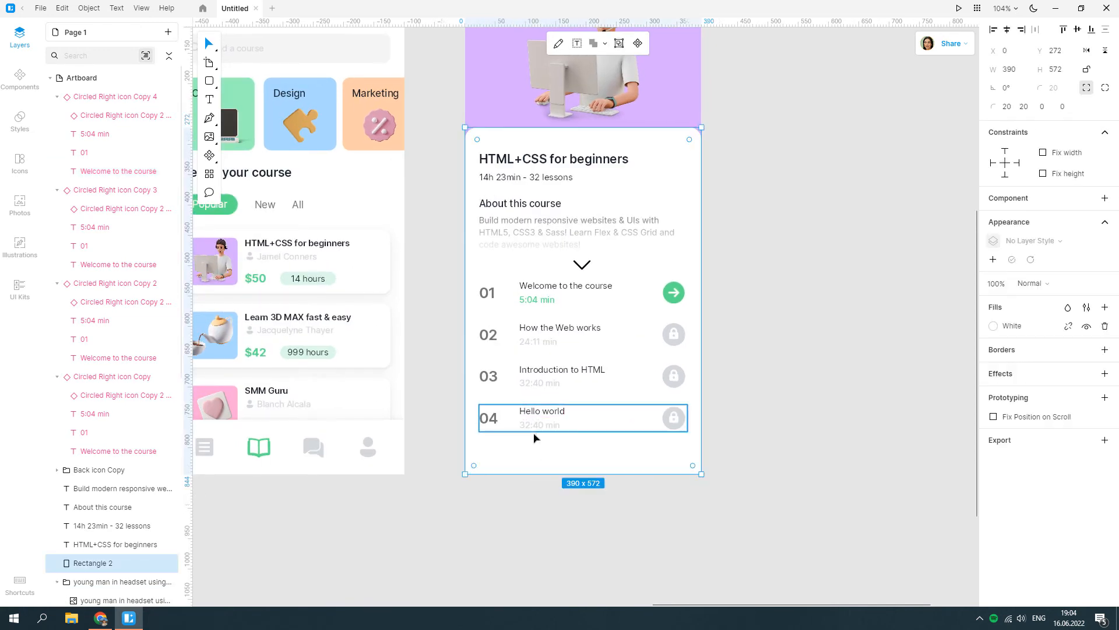
double_click(525, 425)
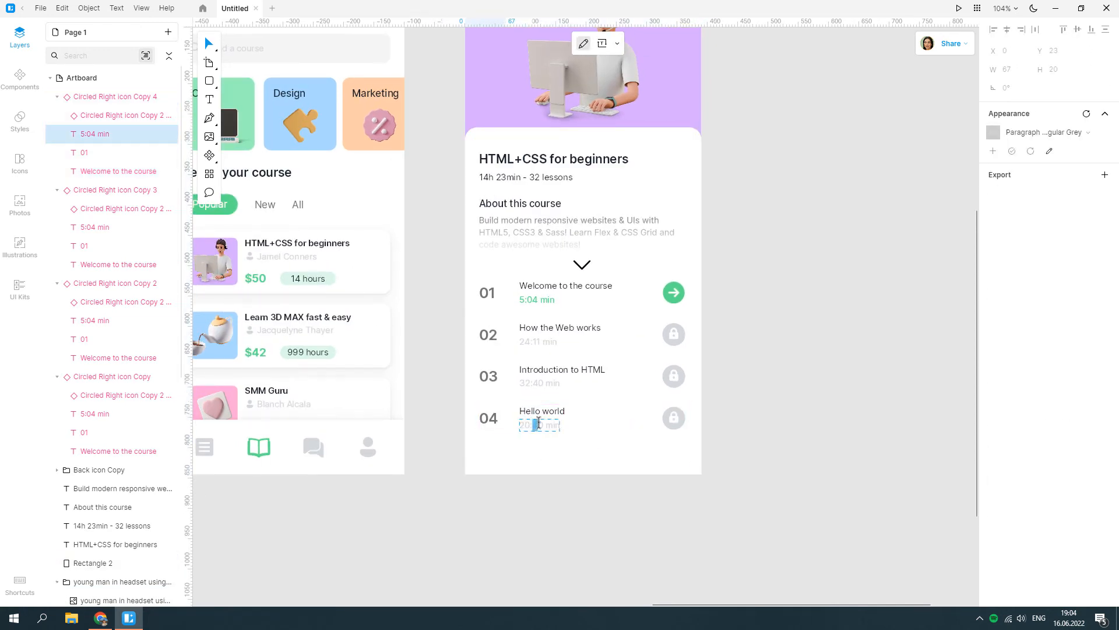
type("10")
left_click(570, 453)
left_click(569, 453)
Step: Copy the style of the navigation bar's background rectangle on the Courses screen
scroll(570, 453, "up", 4)
left_click_drag(570, 444, 569, 410)
left_click(467, 418)
left_click_drag(466, 418, 740, 418)
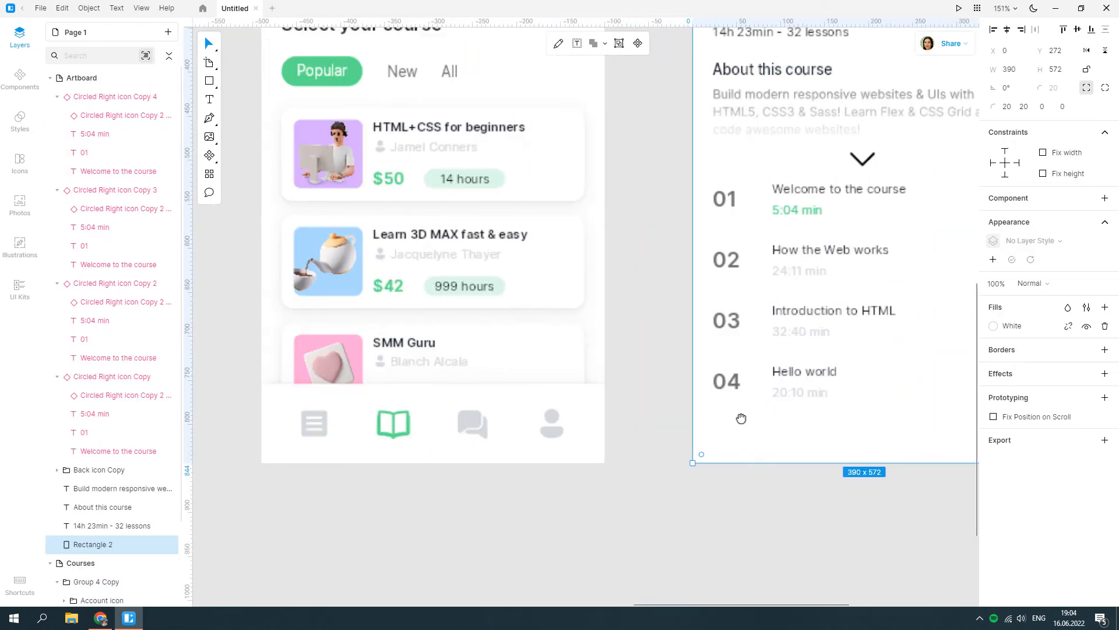
left_click(515, 453)
double_click(516, 452)
right_click(515, 452)
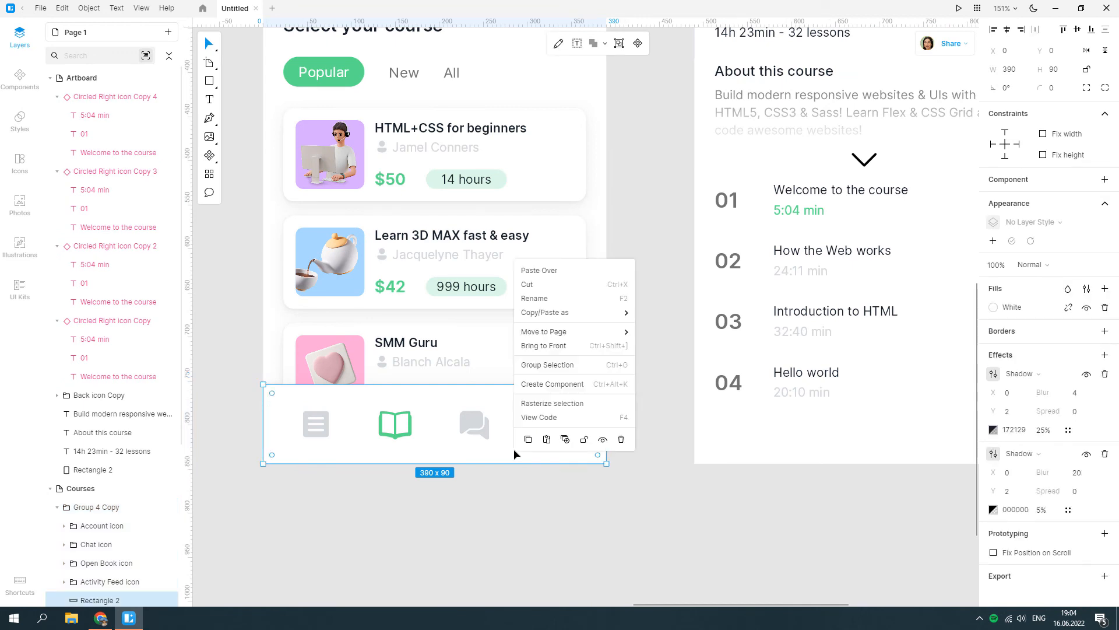
mouse_move(560, 324)
left_click(655, 408)
left_click(667, 411)
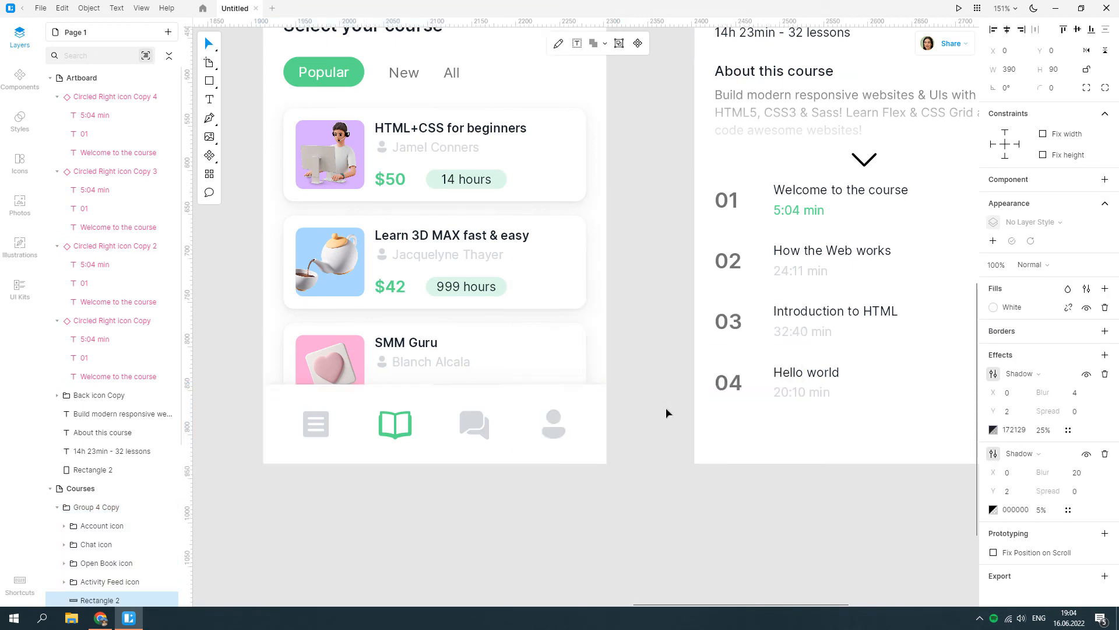
Step: Draw a full-width rectangle of 390 x 87 across the bottom edge of the course detail screen
left_click_drag(740, 407, 482, 420)
left_click(475, 401)
scroll(618, 420, "up", 3)
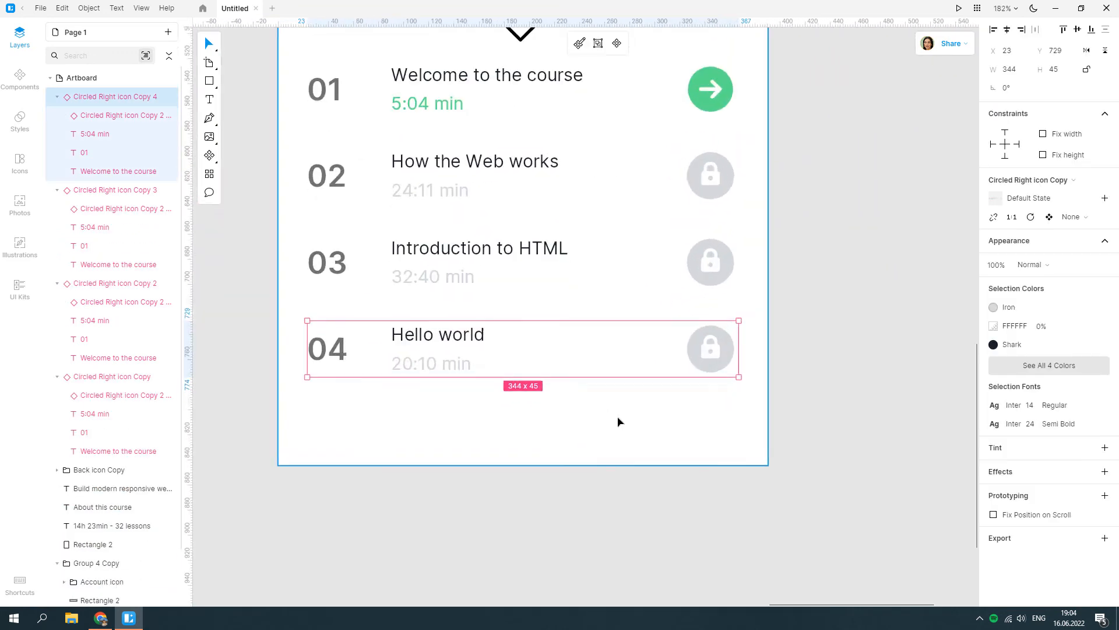
left_click(209, 80)
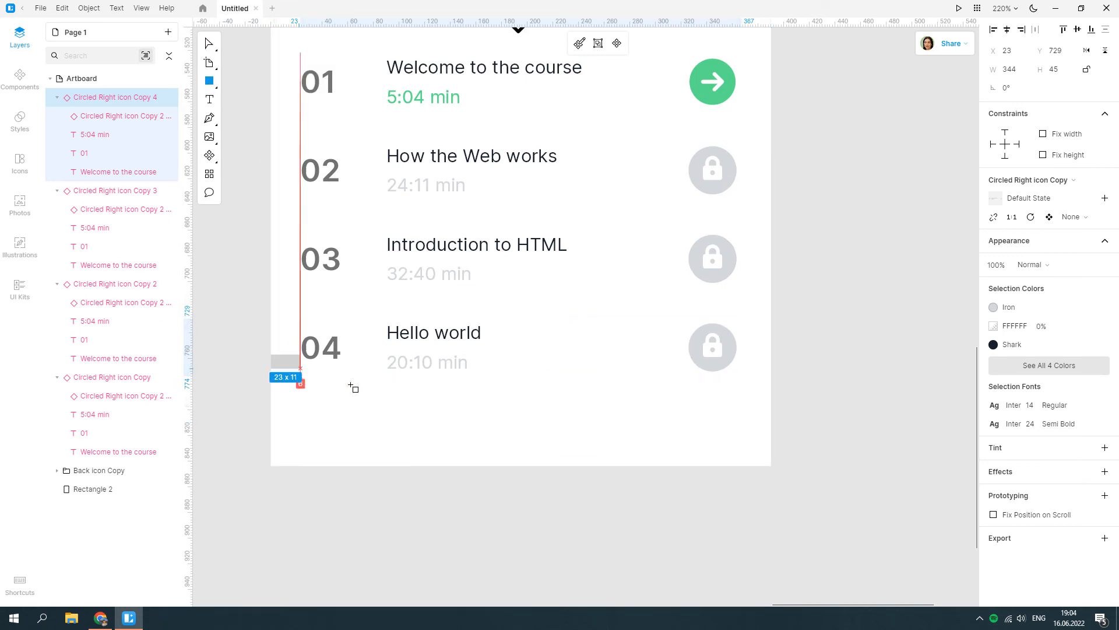
left_click_drag(271, 354, 769, 465)
Step: Paste the copied navigation bar style onto the new bottom rectangle
right_click(663, 404)
mouse_move(723, 476)
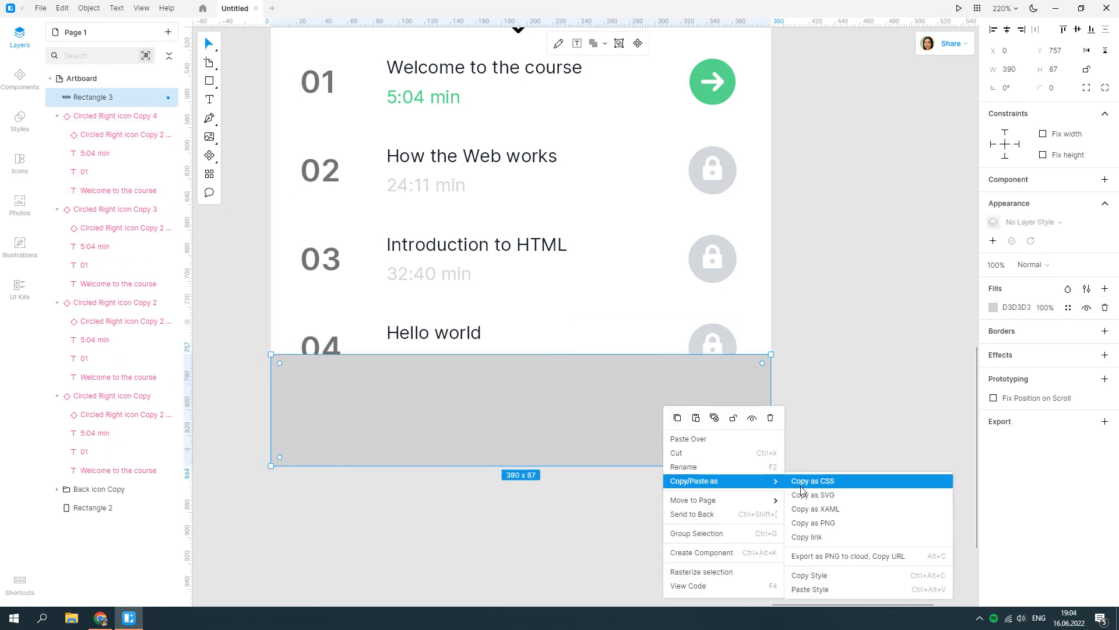
left_click(810, 590)
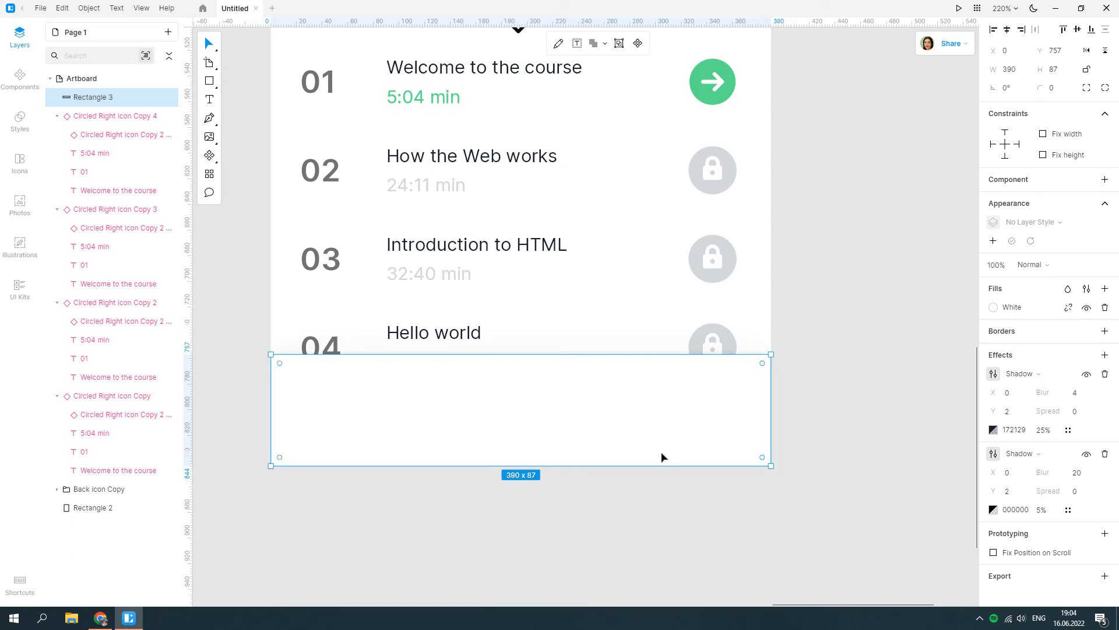
Step: Increase the height of the bottom bar rectangle to 90
left_click_drag(379, 354, 380, 350)
scroll(395, 322, "down", 2, "ctrl")
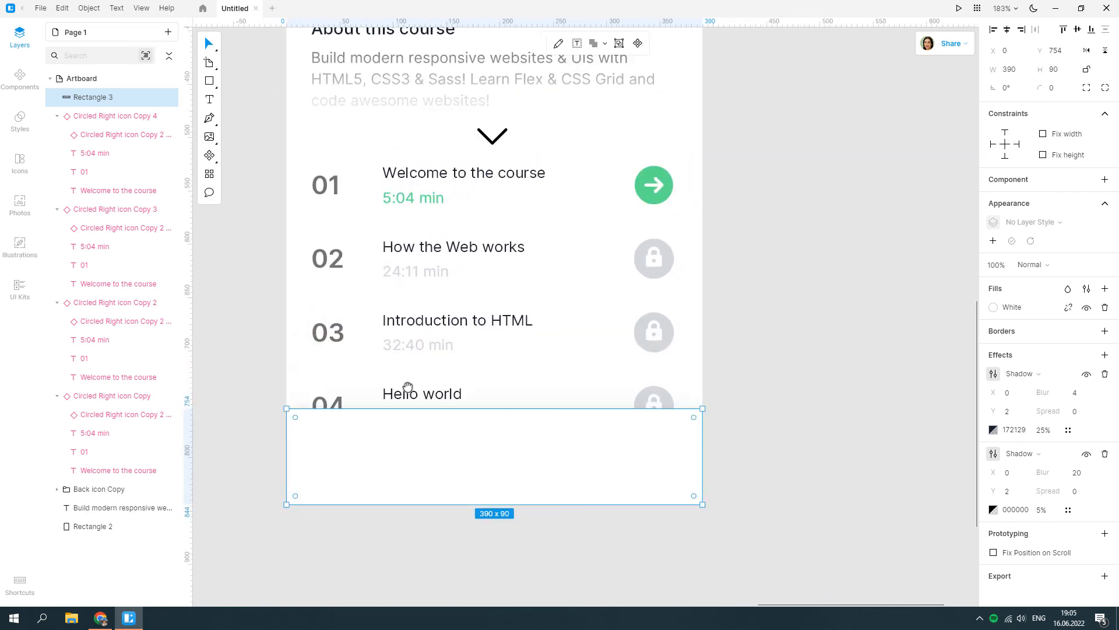
scroll(408, 392, "up", 1)
Step: Move the four lesson rows, the chevron and the course title, duration and description texts up together by about 16 px
left_click(451, 428)
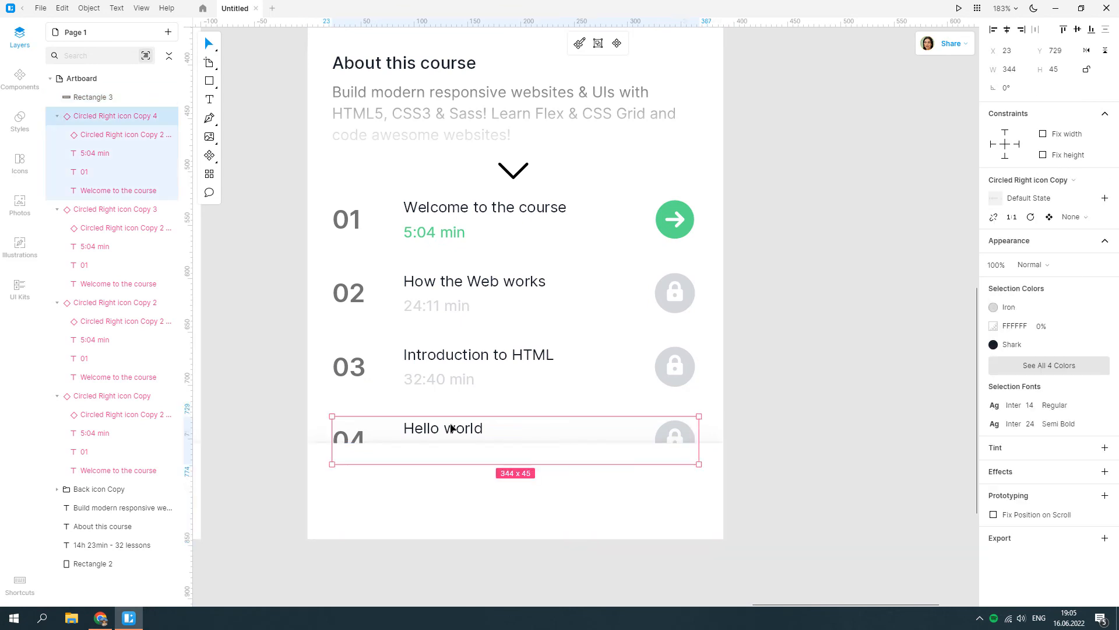
left_click(452, 353, "shift")
left_click(463, 282, "shift")
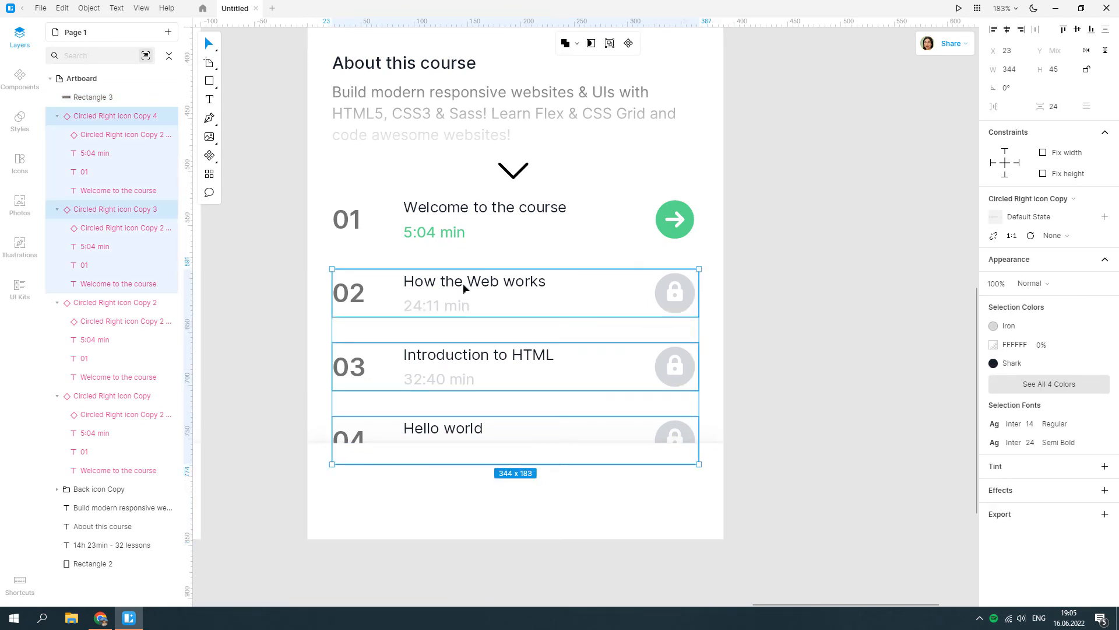
left_click(478, 221, "shift")
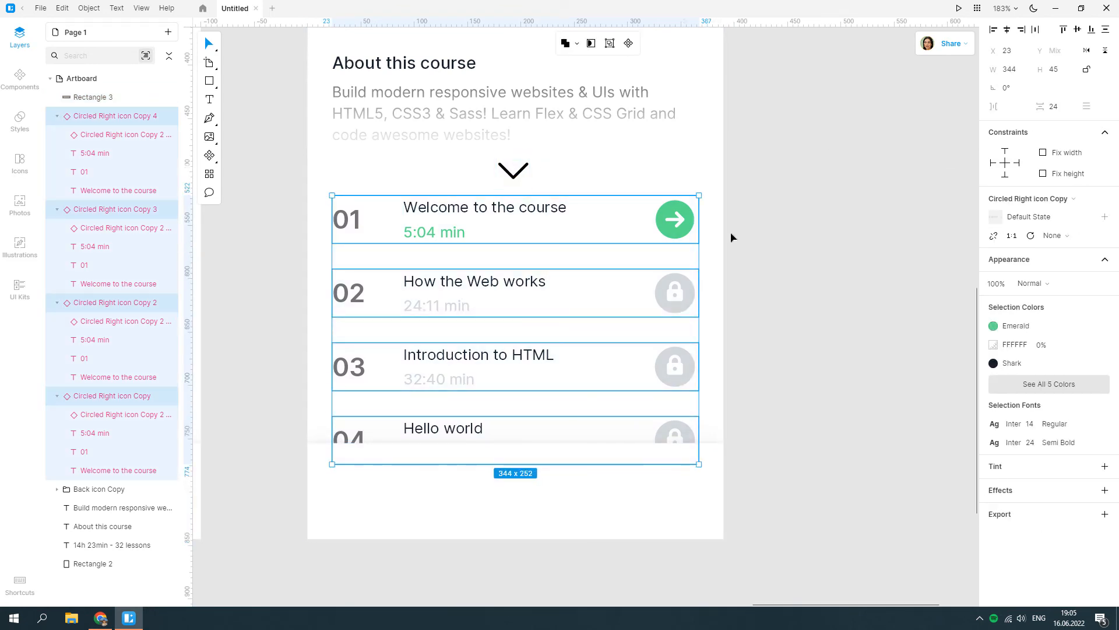
scroll(602, 280, "up", 2)
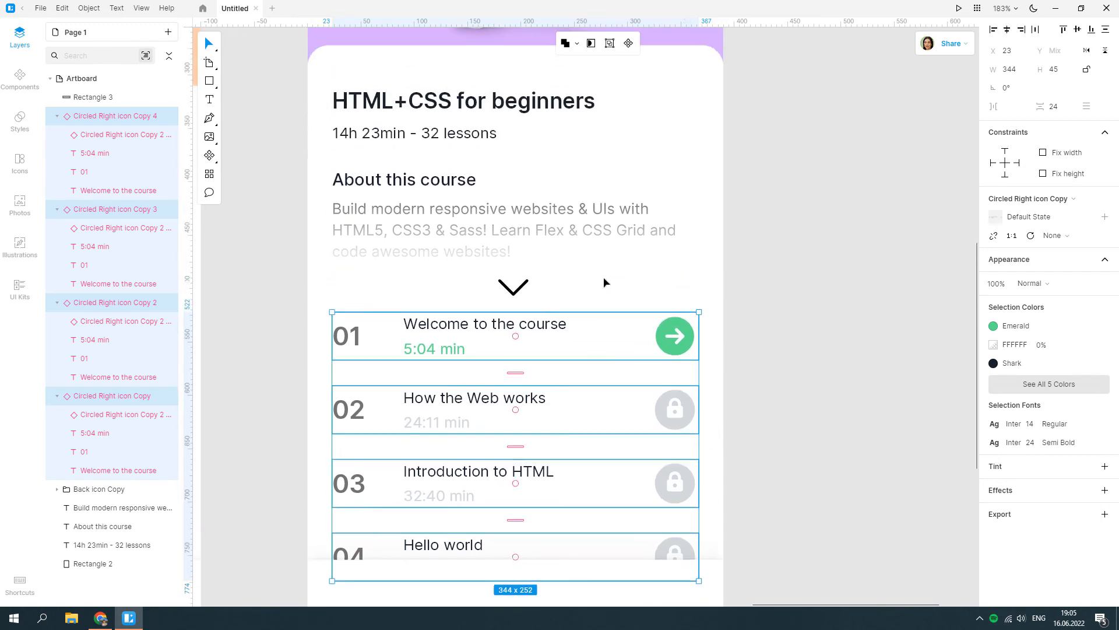
left_click(510, 288, "shift")
left_click(488, 240, "shift")
left_click(452, 185, "shift")
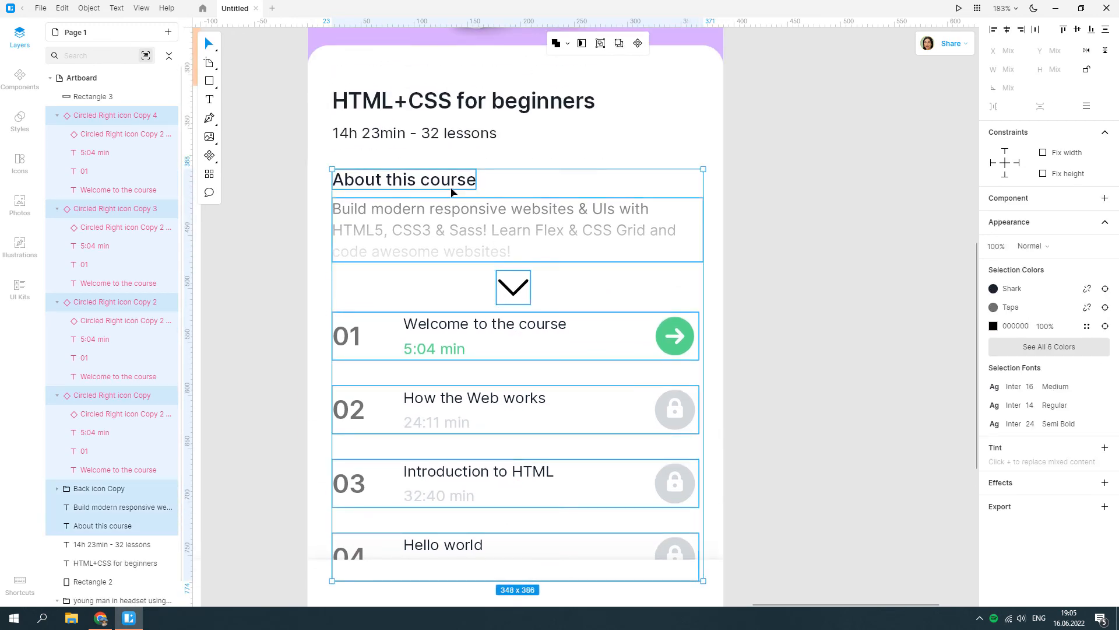
left_click(452, 139, "shift")
left_click(453, 96, "shift")
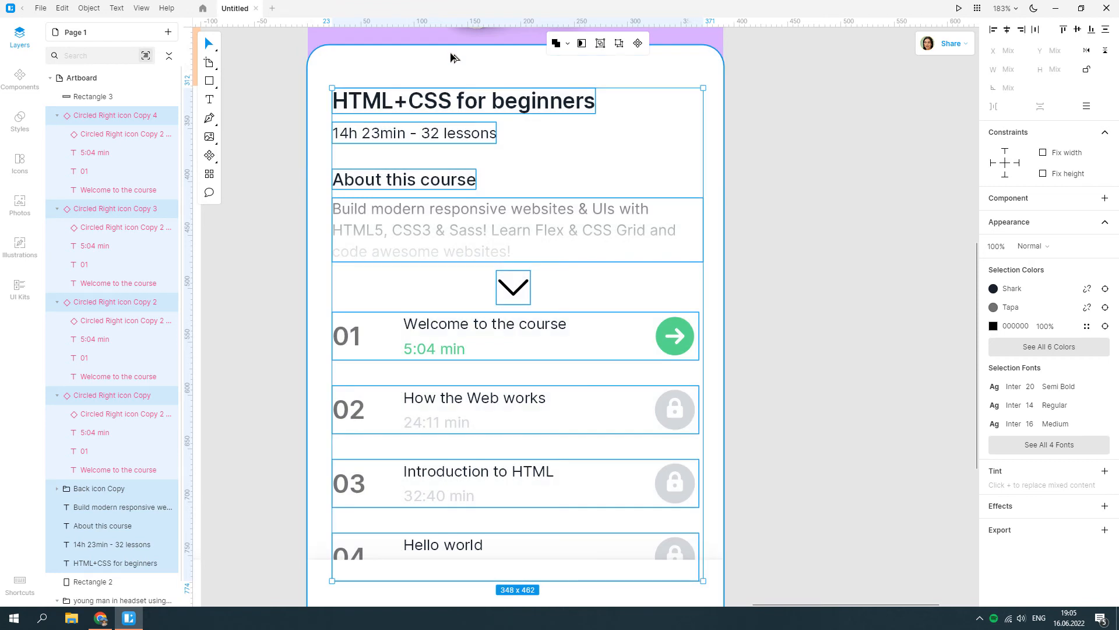
scroll(453, 56, "down", 1)
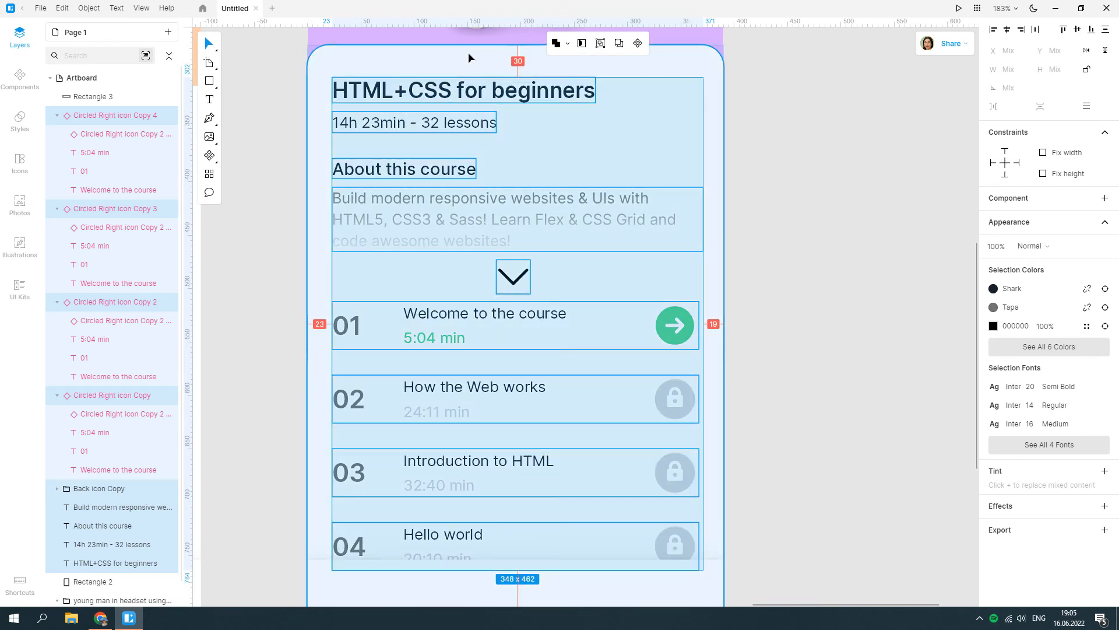
key("Up")
key("Up")
key("Up")
key("Up")
key("Up")
key("Up")
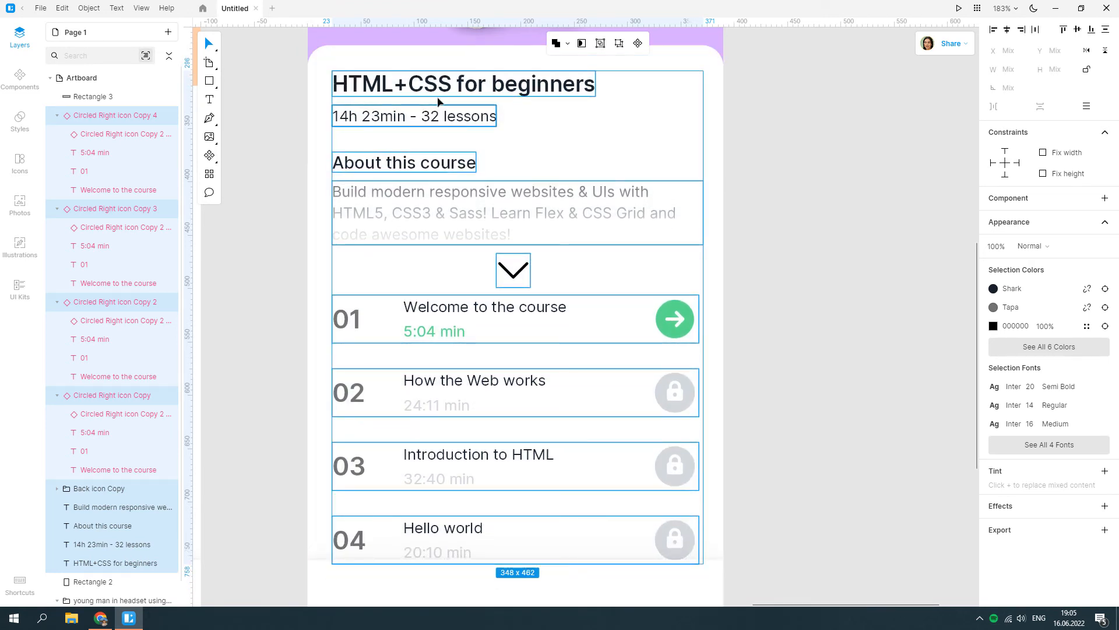
scroll(466, 188, "down", 3)
scroll(466, 188, "down", 10)
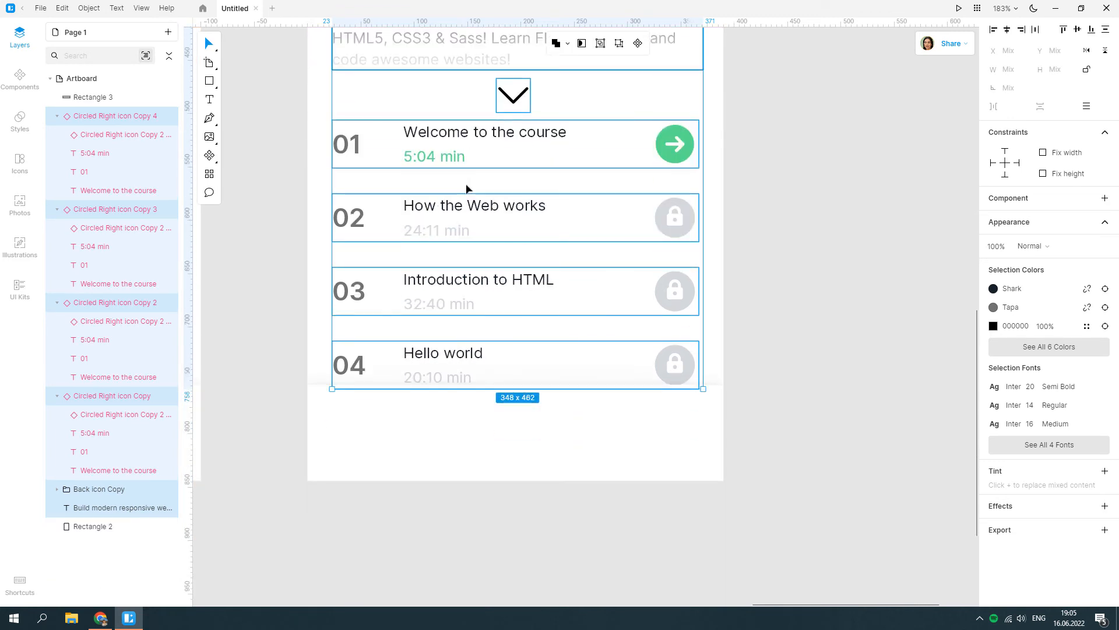
left_click(777, 318)
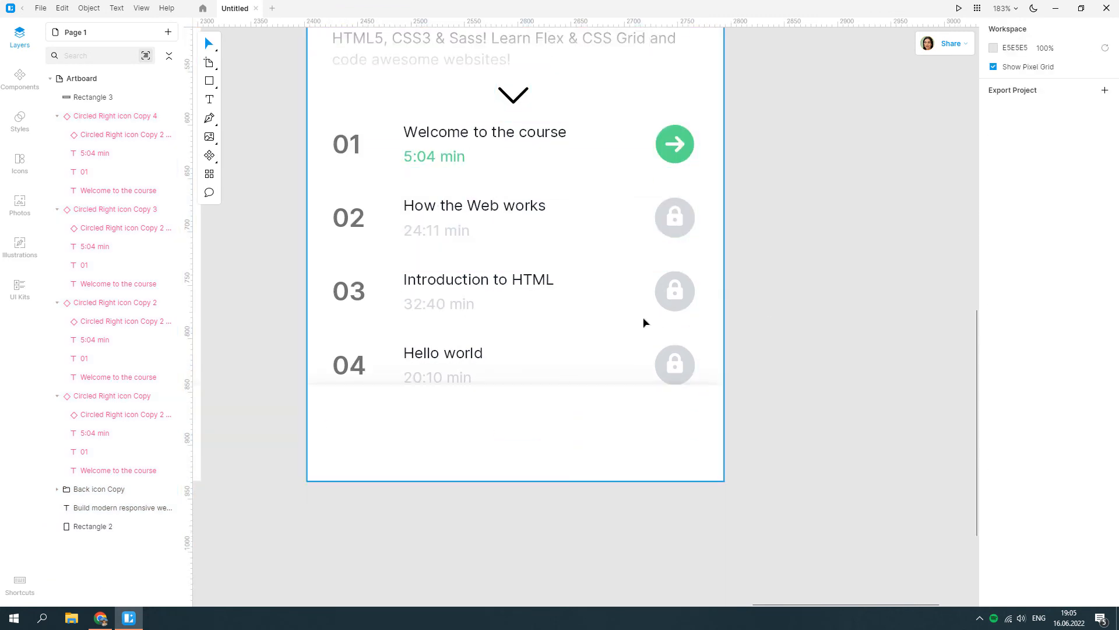
Step: Draw a rectangle of 86 x 50 at the left end of the bottom bar
scroll(380, 312, "down", 5)
left_click(209, 81)
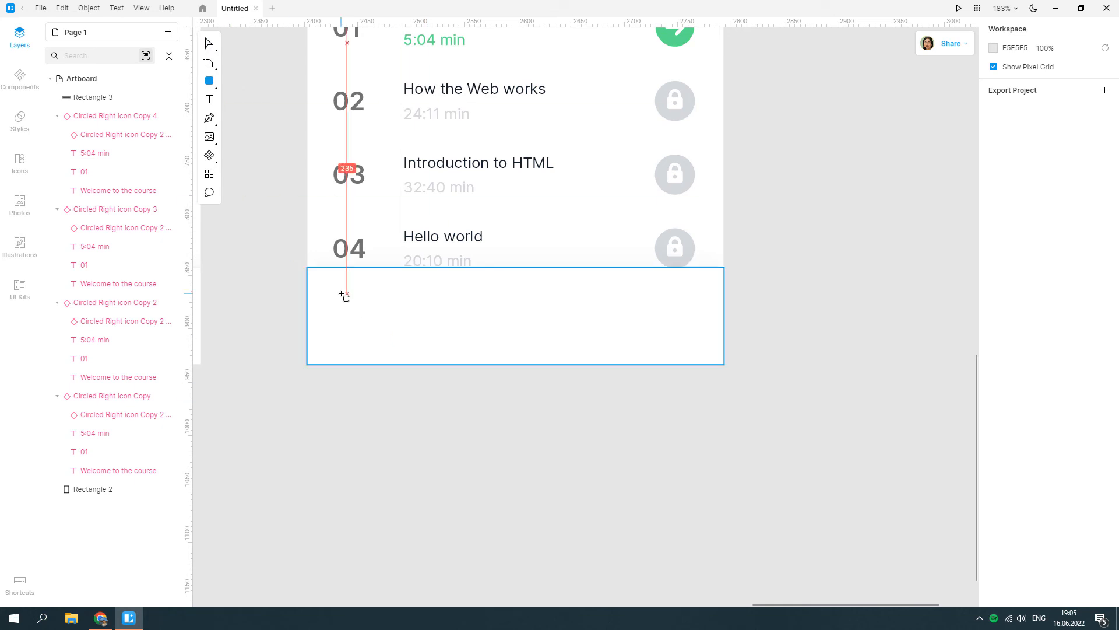
left_click_drag(347, 294, 446, 346)
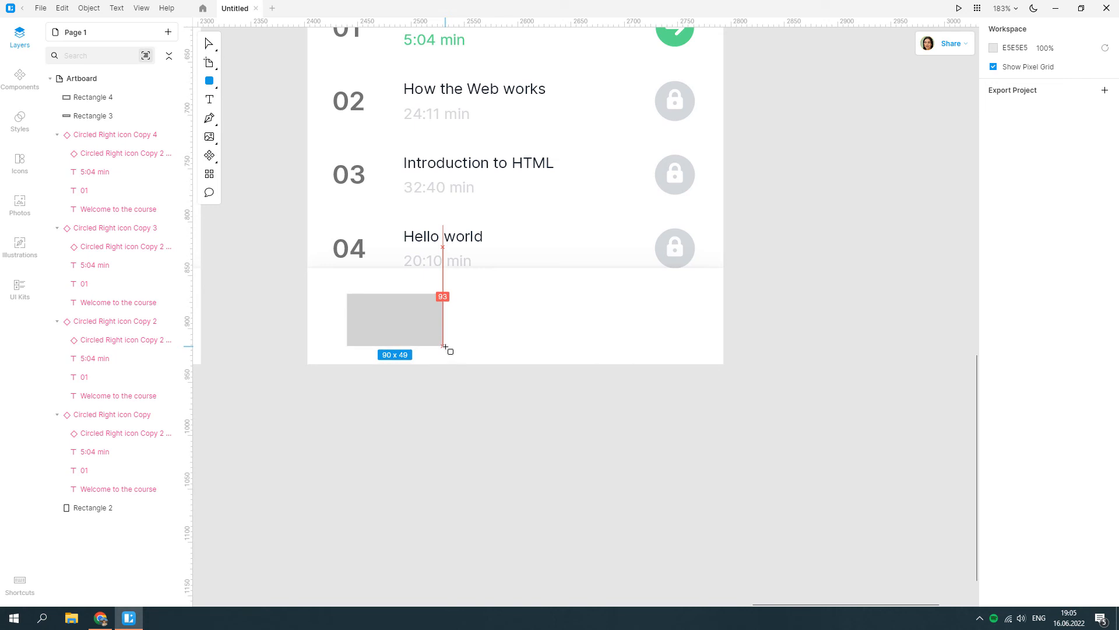
left_click_drag(445, 348, 443, 347)
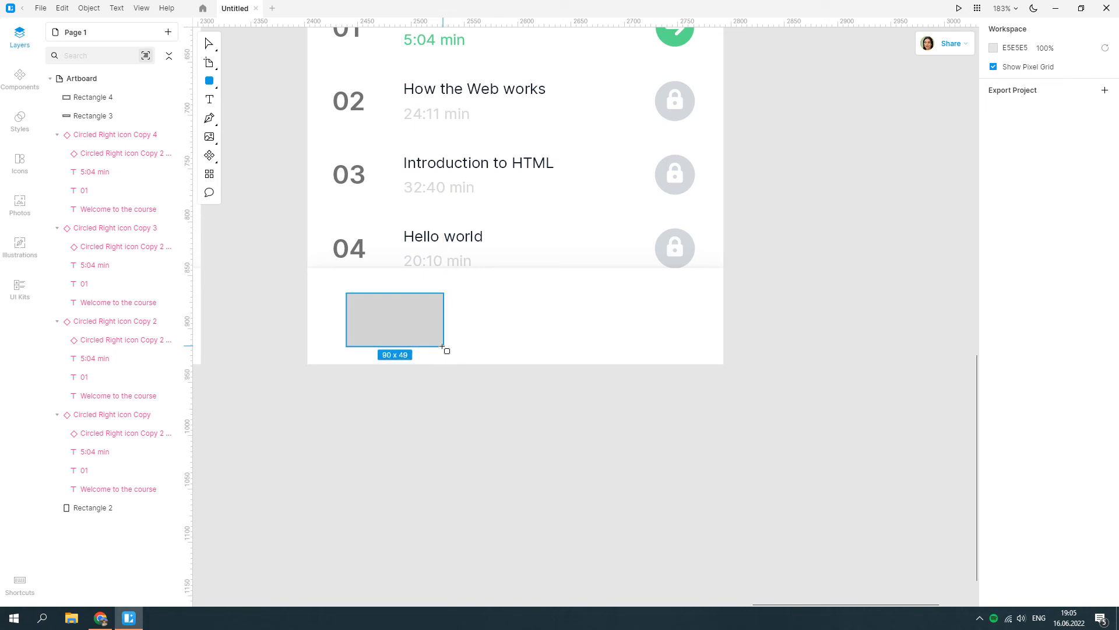
left_click_drag(439, 348, 439, 347)
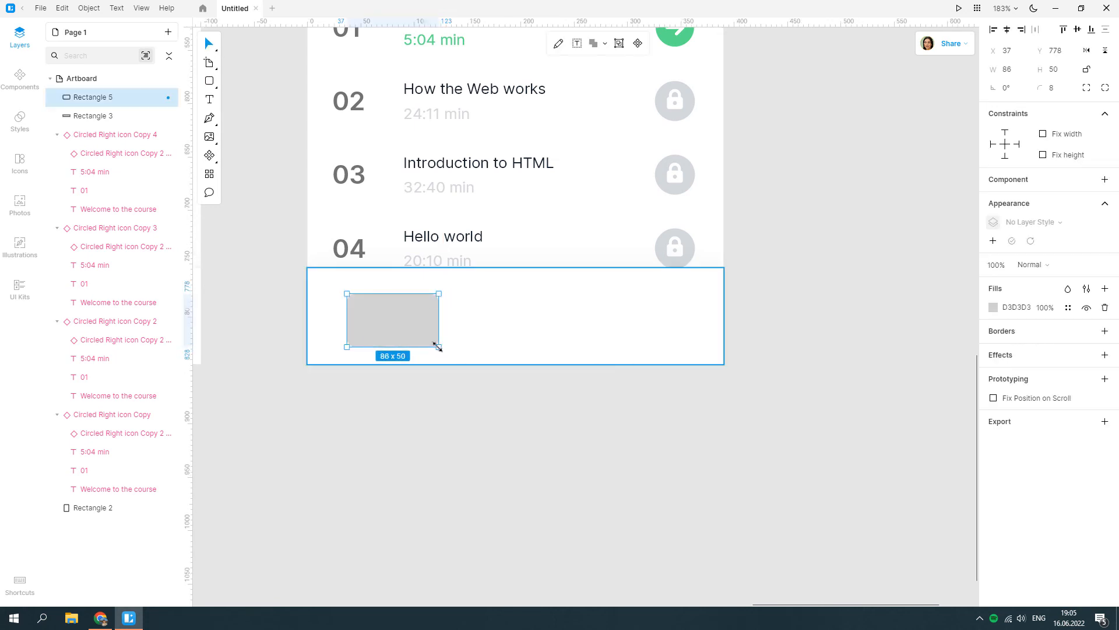
Step: Replace the small rectangle's fill with a 1 px border in the purple D6ADFC sampled from the screen's header background
left_click(1105, 308)
scroll(947, 310, "up", 1)
left_click(1105, 315)
scroll(832, 330, "up", 6)
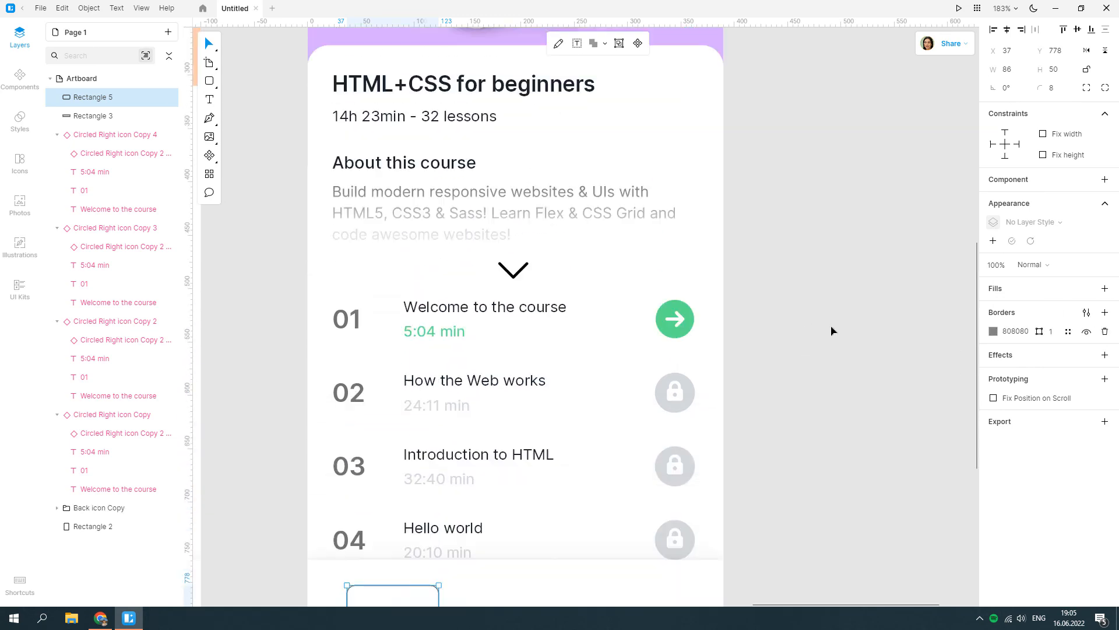
left_click(994, 332)
left_click(860, 472)
left_click(716, 156)
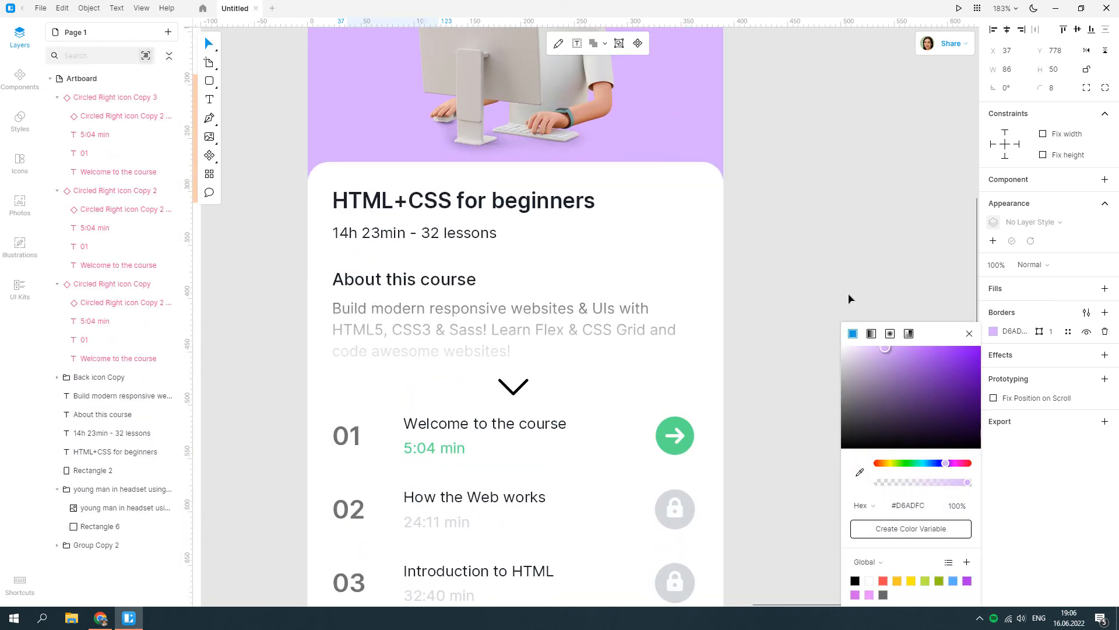
scroll(750, 312, "down", 5)
left_click(969, 335)
Step: Add a solid black star icon from the icon library and centre it inside the outlined rectangle
left_click(20, 164)
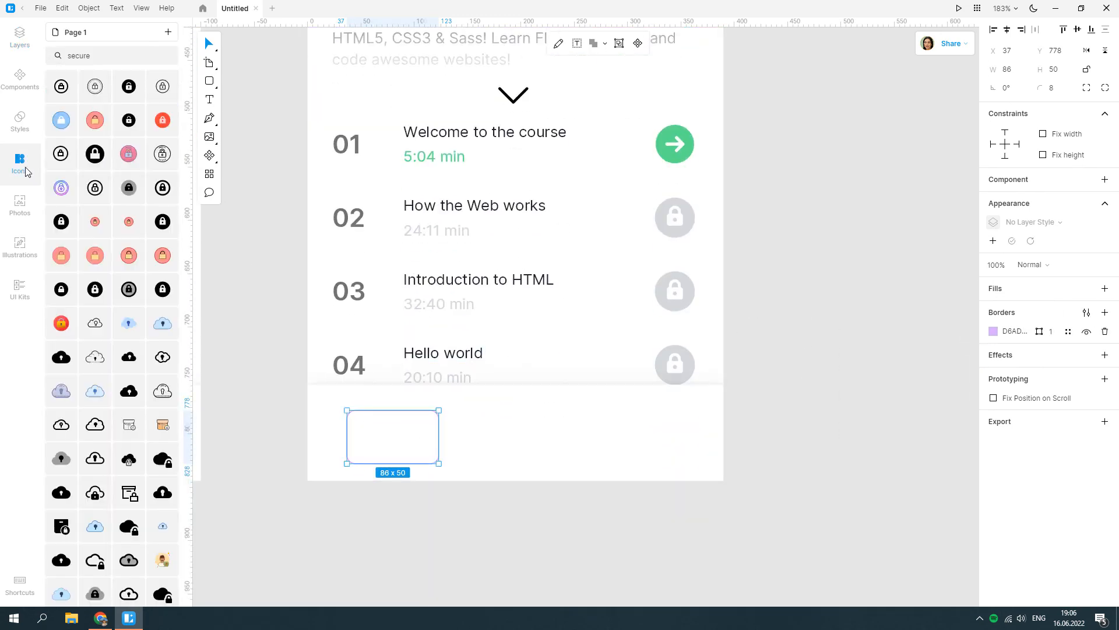
left_click(74, 55)
type("star")
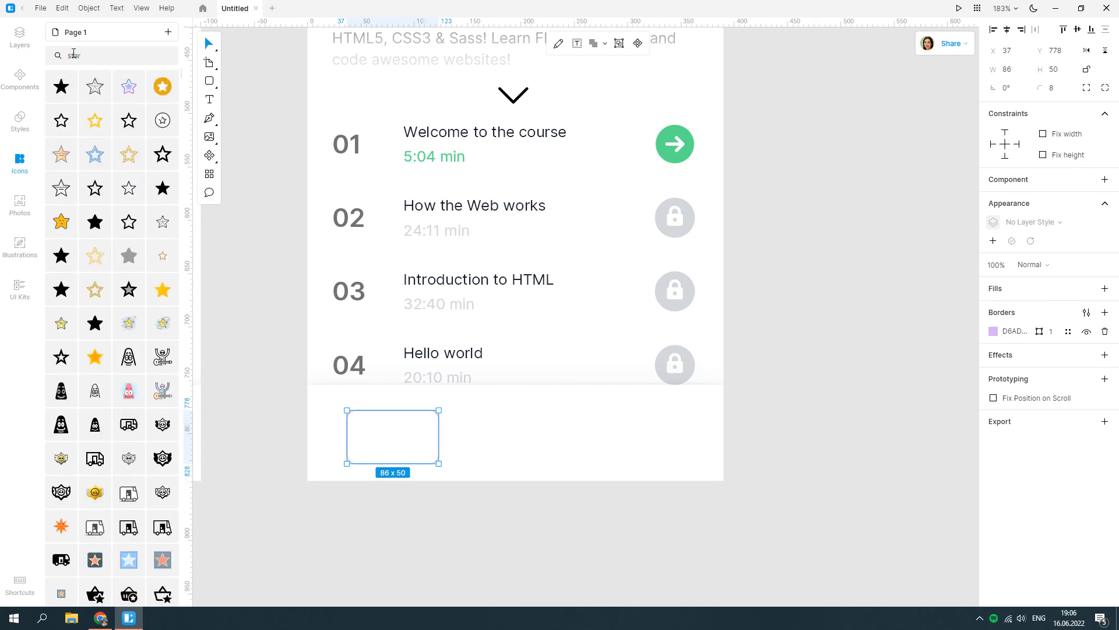
mouse_move(95, 222)
left_mouse_down()
mouse_move(198, 220)
mouse_move(399, 448)
left_mouse_up()
left_click_drag(386, 439, 396, 441)
left_click(436, 446, "shift")
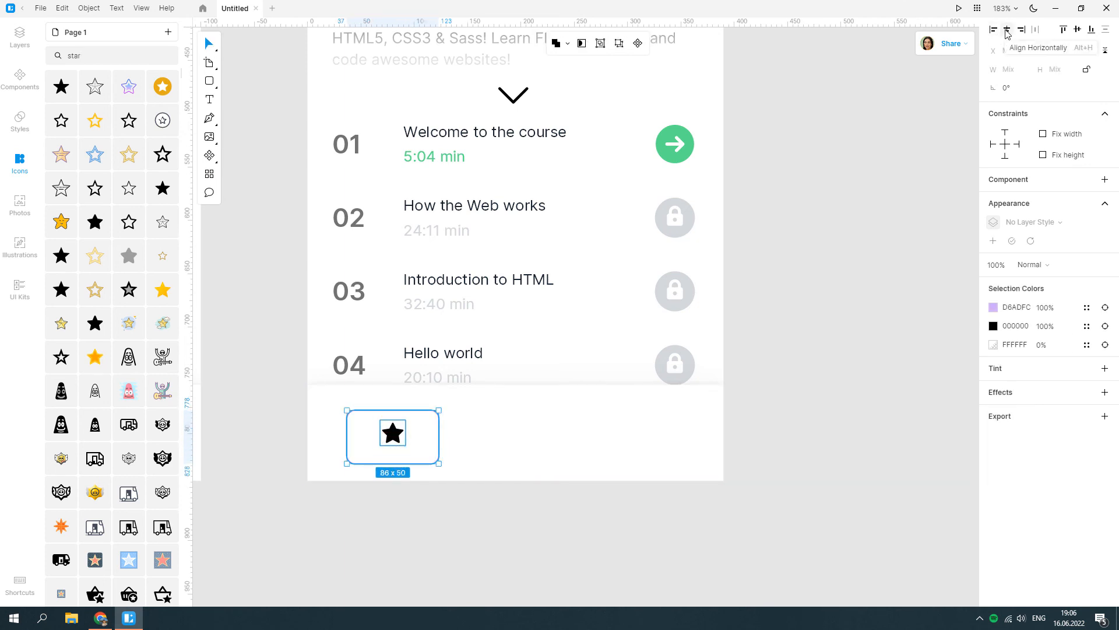
left_click(1079, 30)
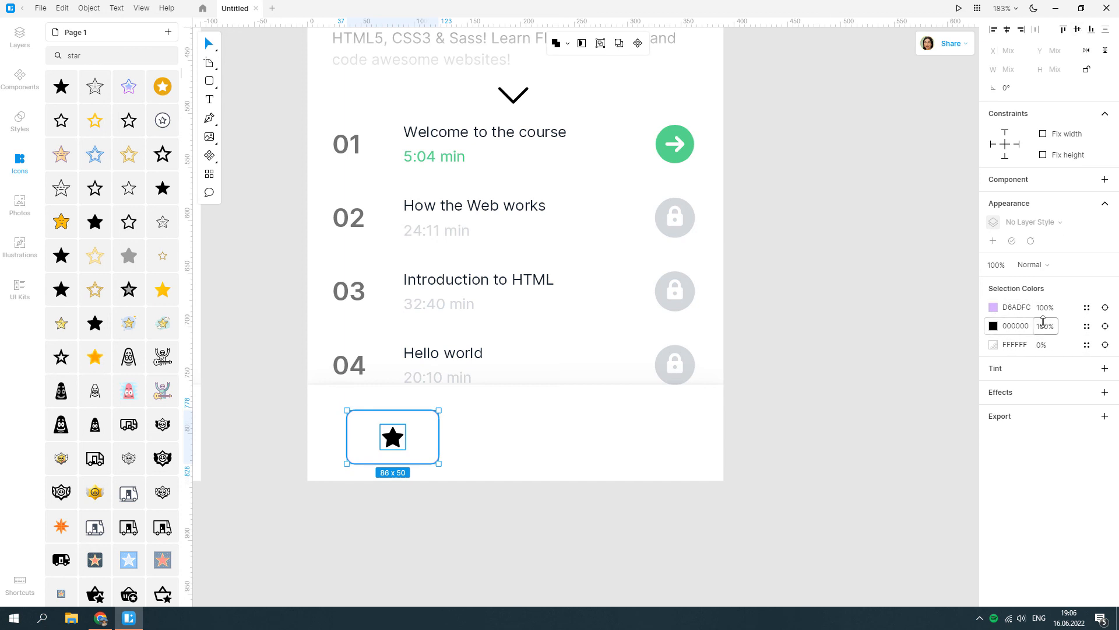
Step: Recolour the star icon to the border's purple, D6ADFC
key("ctrl+c")
left_click(1017, 329)
key("ctrl+v")
key("Return")
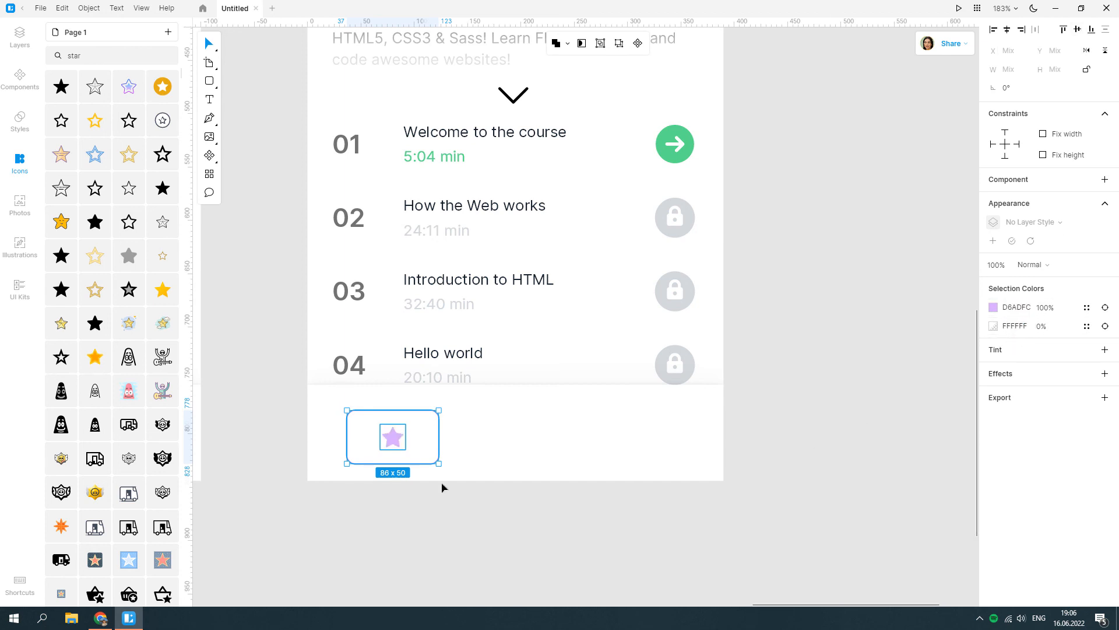
Step: Copy the green "Log in" button from the Log in screen
left_click(492, 463)
scroll(491, 444, "down", 4)
left_click_drag(239, 283, 648, 349)
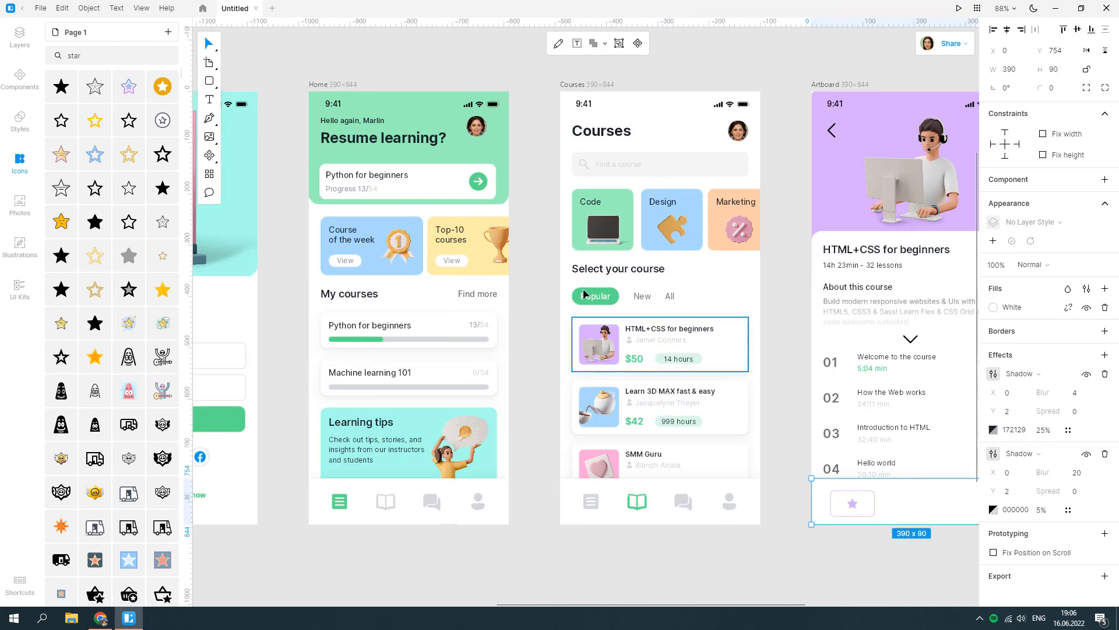
scroll(585, 294, "left", 5)
left_click(423, 408)
right_click(421, 408)
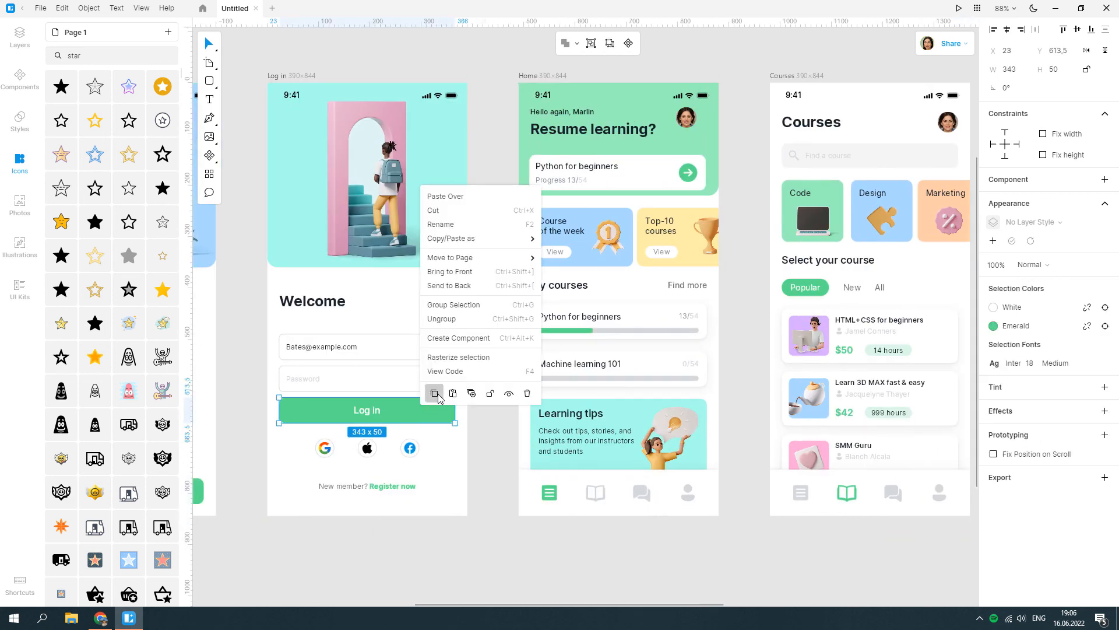
left_click(438, 398)
Step: Paste the copied button into the course detail screen's bottom bar, beside the star box
left_click_drag(616, 439, 182, 353)
scroll(766, 393, "up", 3)
left_click_drag(820, 417, 734, 405)
scroll(587, 410, "up", 2)
key("Escape")
right_click(486, 387)
left_click(517, 399)
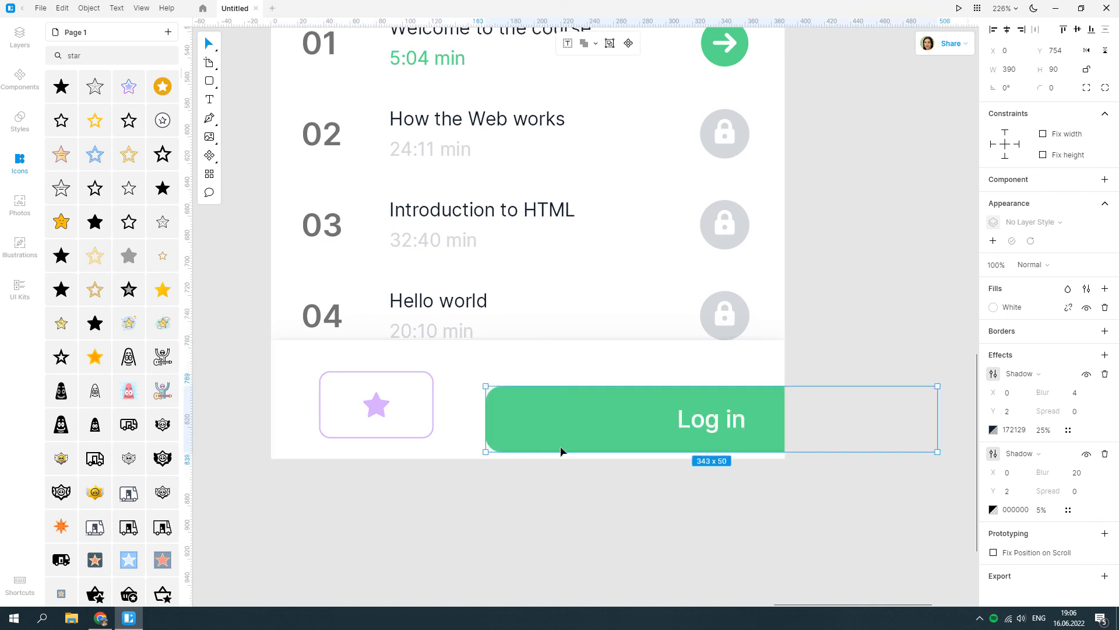
Step: Align the pasted button with the star box and narrow it to fit inside the bar, with a small gap between them
left_click_drag(561, 450, 592, 417)
left_click_drag(918, 408, 755, 411)
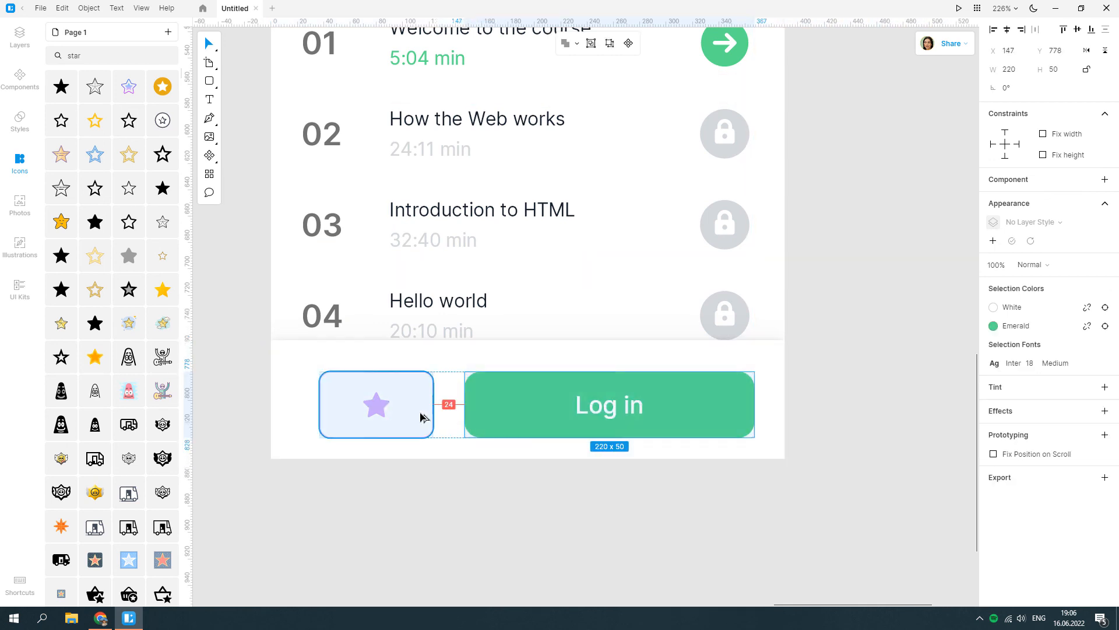
left_click_drag(465, 409, 446, 411)
Step: Change the pasted button's label to "Buy fo $50"
left_click(613, 421)
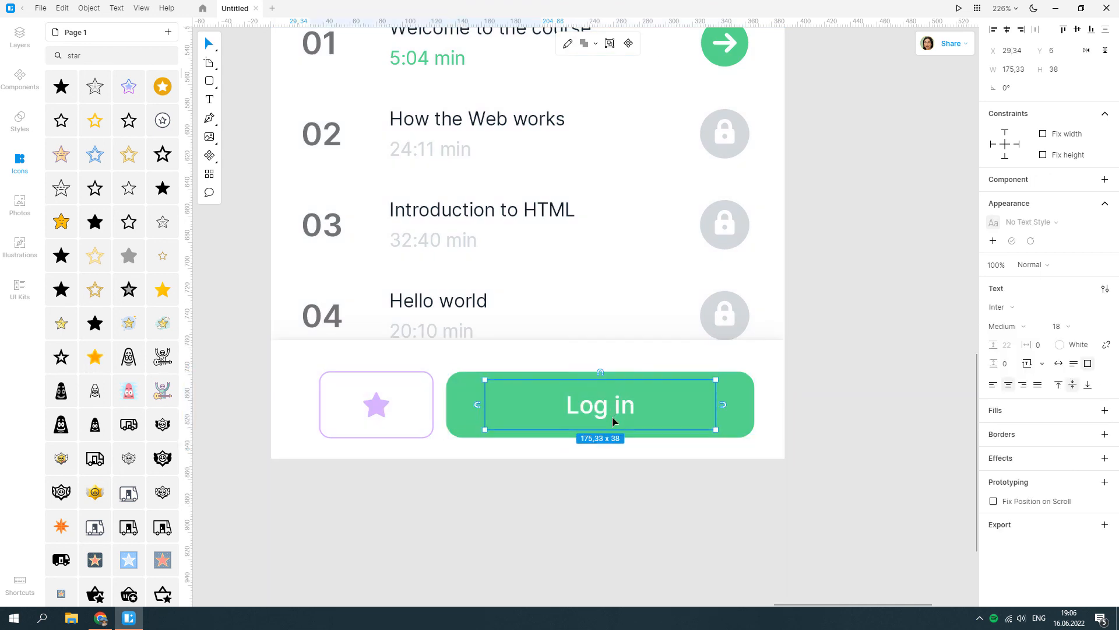
double_click(613, 415)
key("BackSpace")
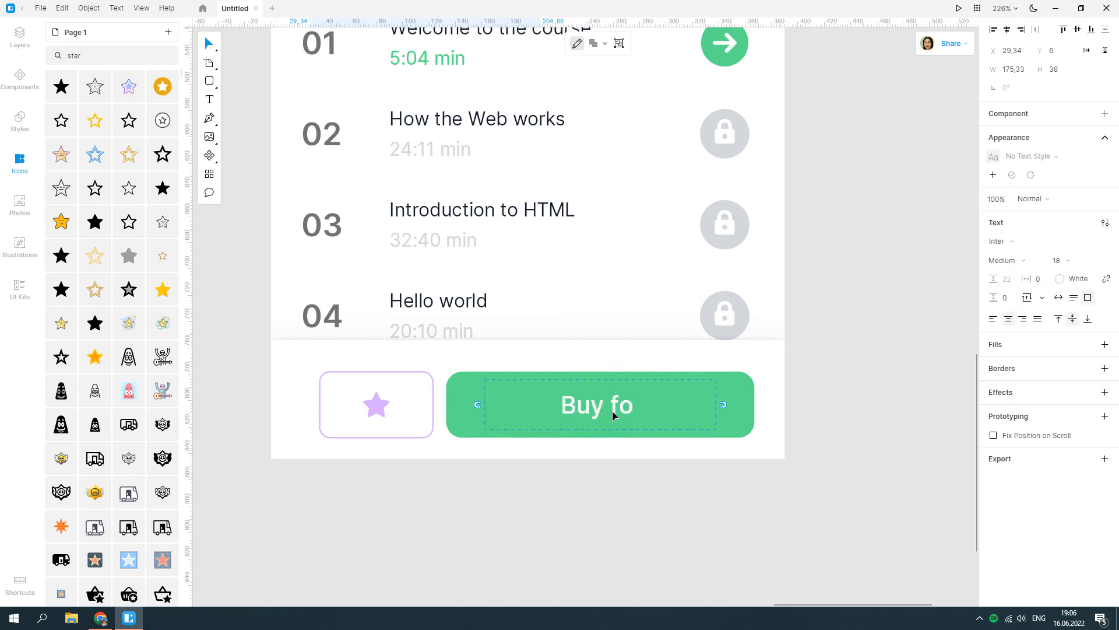
type("Buy fo $50")
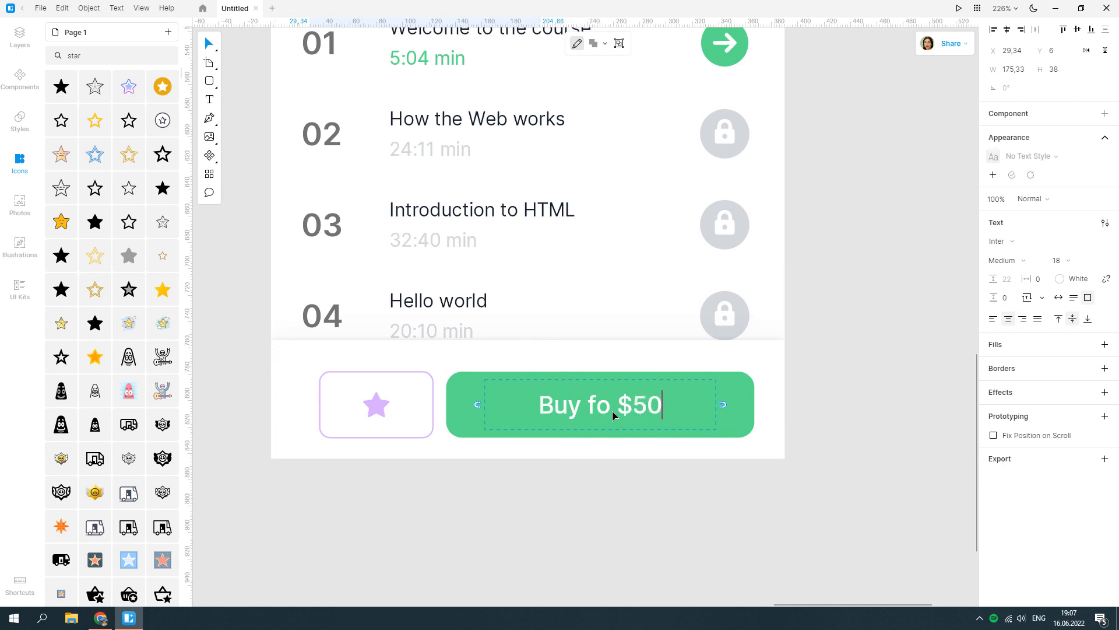
key("Escape")
left_click(870, 447)
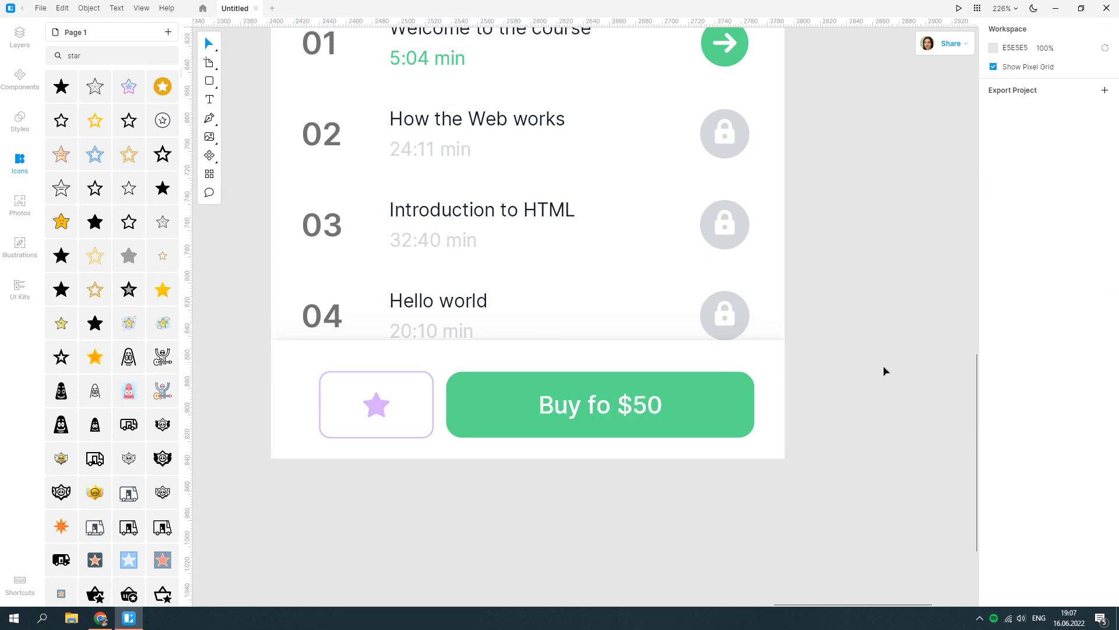
Step: Rename the course detail artboard as "Course details"
scroll(885, 371, "up", 2)
scroll(930, 420, "down", 6)
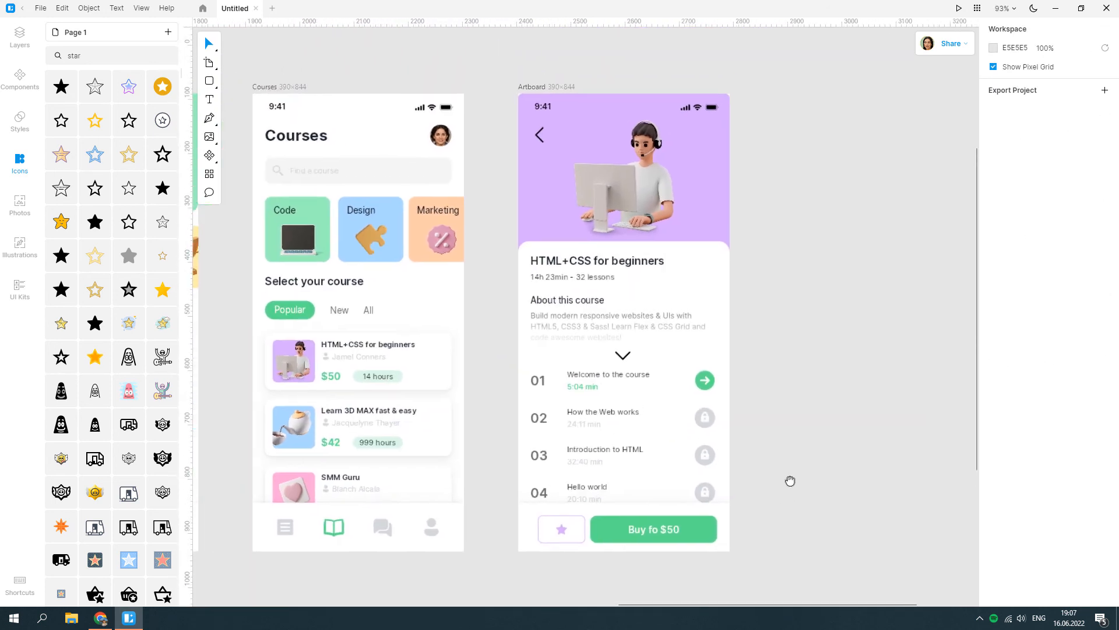
left_click_drag(790, 481, 753, 477)
scroll(754, 478, "down", 4)
left_click_drag(540, 453, 775, 383)
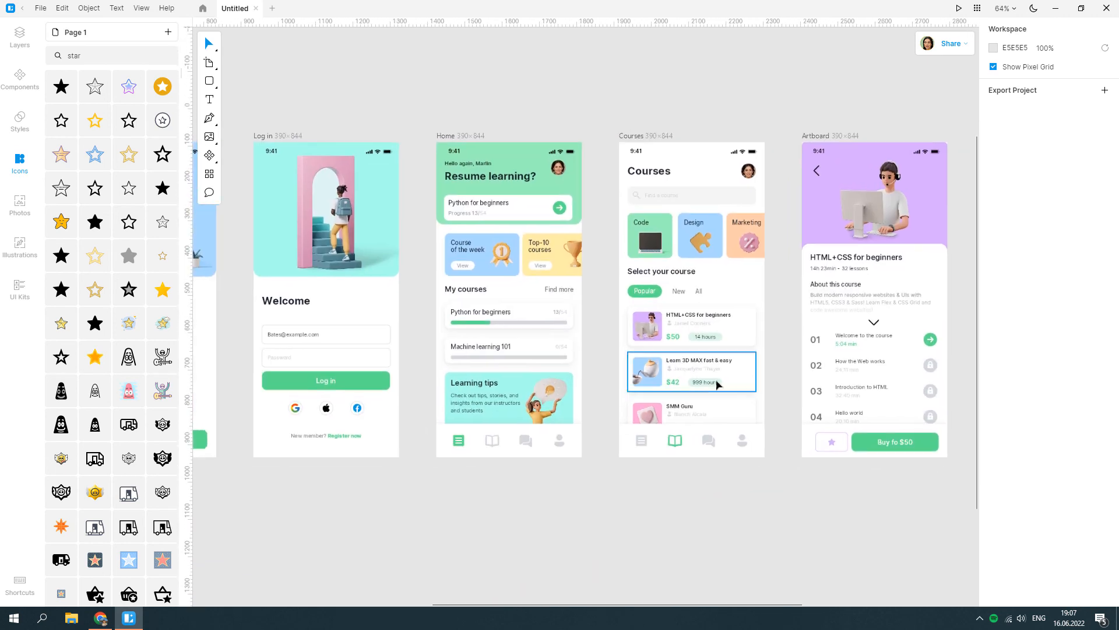
scroll(719, 384, "down", 3)
left_click(20, 36)
left_click(82, 77)
scroll(852, 244, "up", 2)
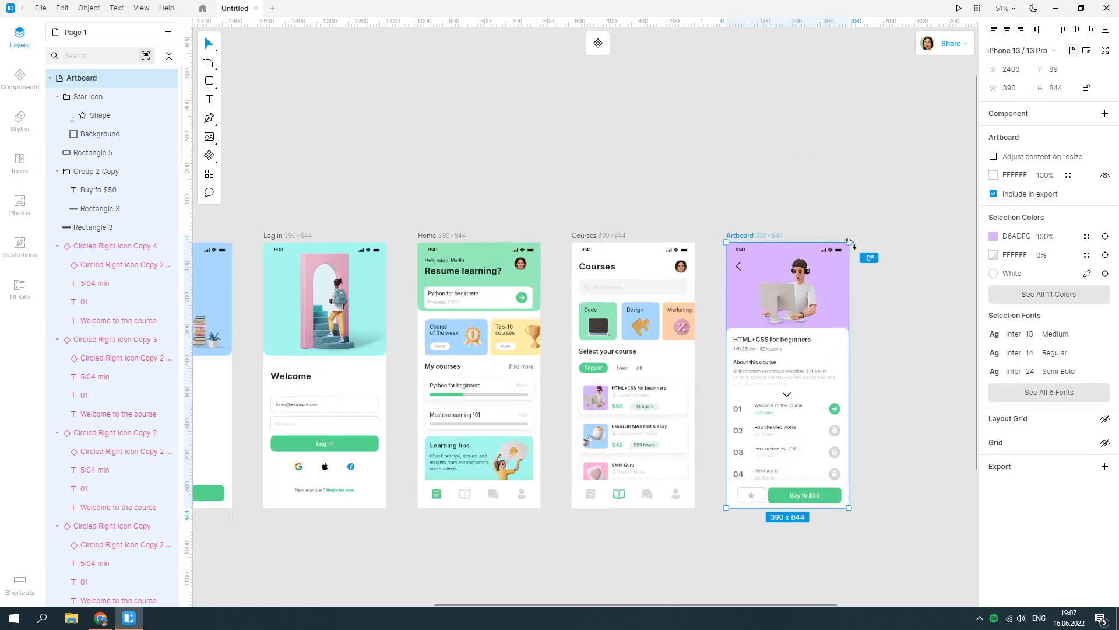
scroll(851, 243, "up", 1)
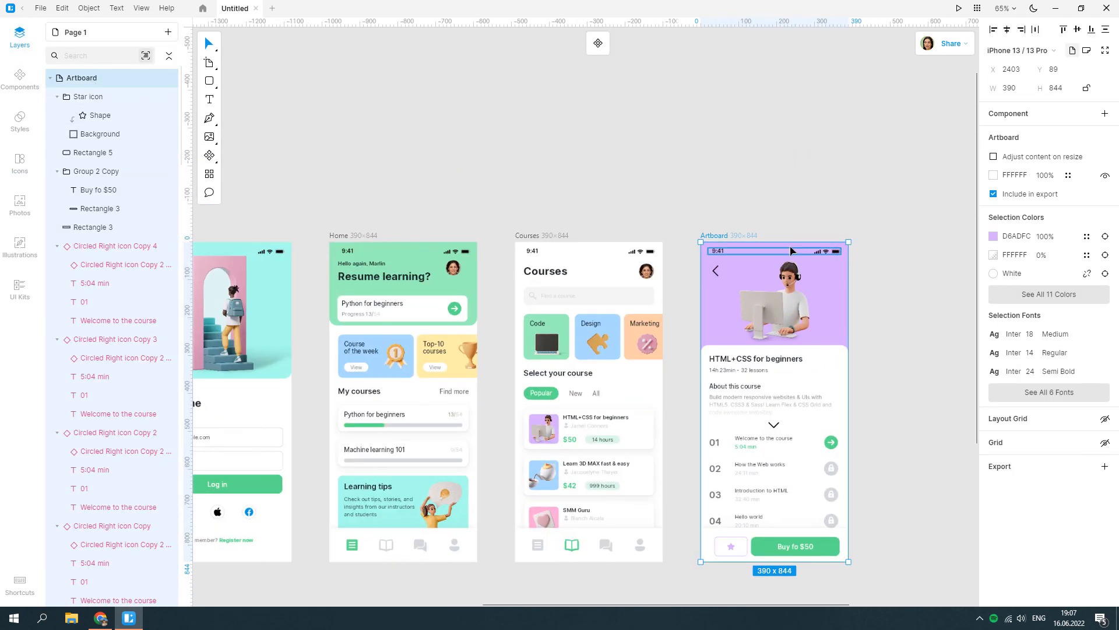
double_click(723, 238)
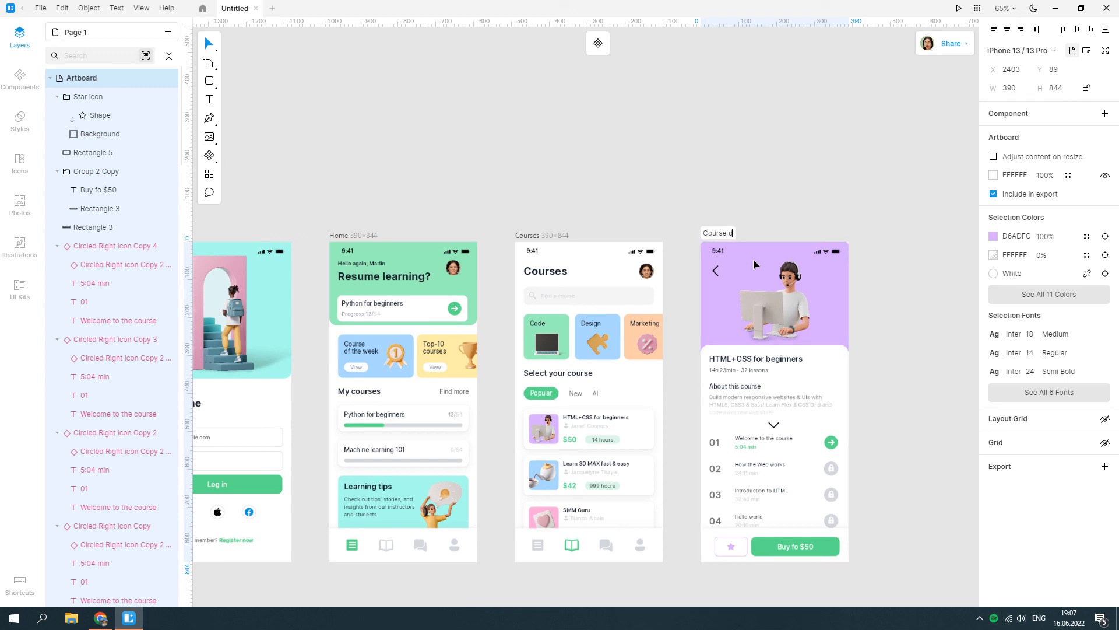
type("Course details")
left_click(877, 292)
Step: Collapse all layer groups and bring all five screens, from Onboarding to Course details, into view
left_click_drag(610, 214, 274, 25)
left_click(169, 56)
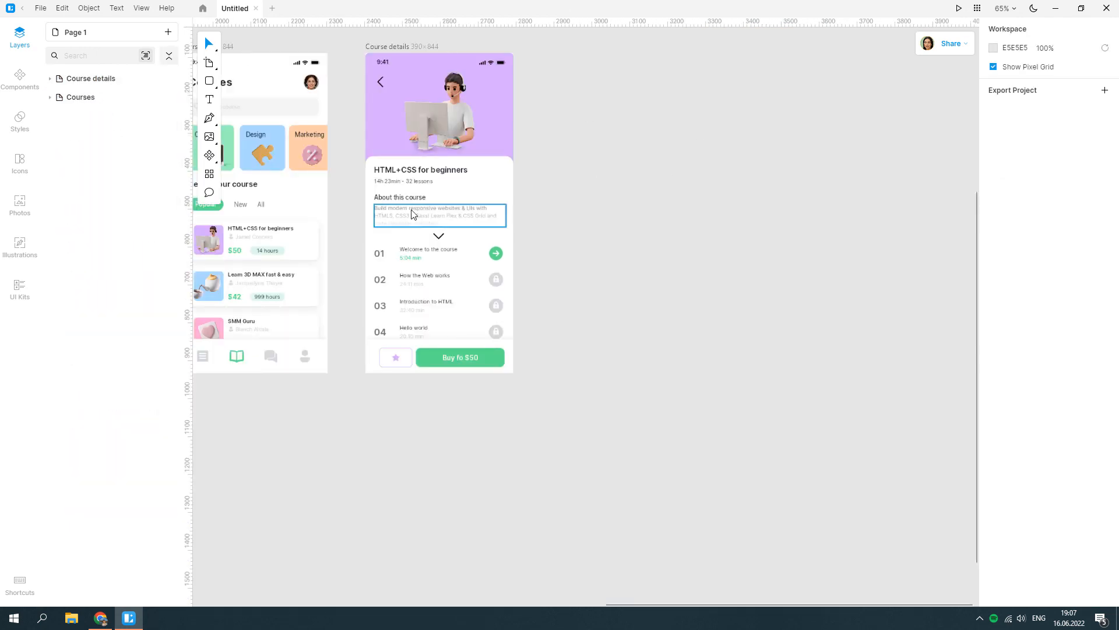
left_click_drag(411, 214, 745, 381)
left_click_drag(531, 366, 725, 294)
scroll(725, 294, "down", 2)
left_click_drag(747, 346, 724, 395)
scroll(699, 333, "up", 1)
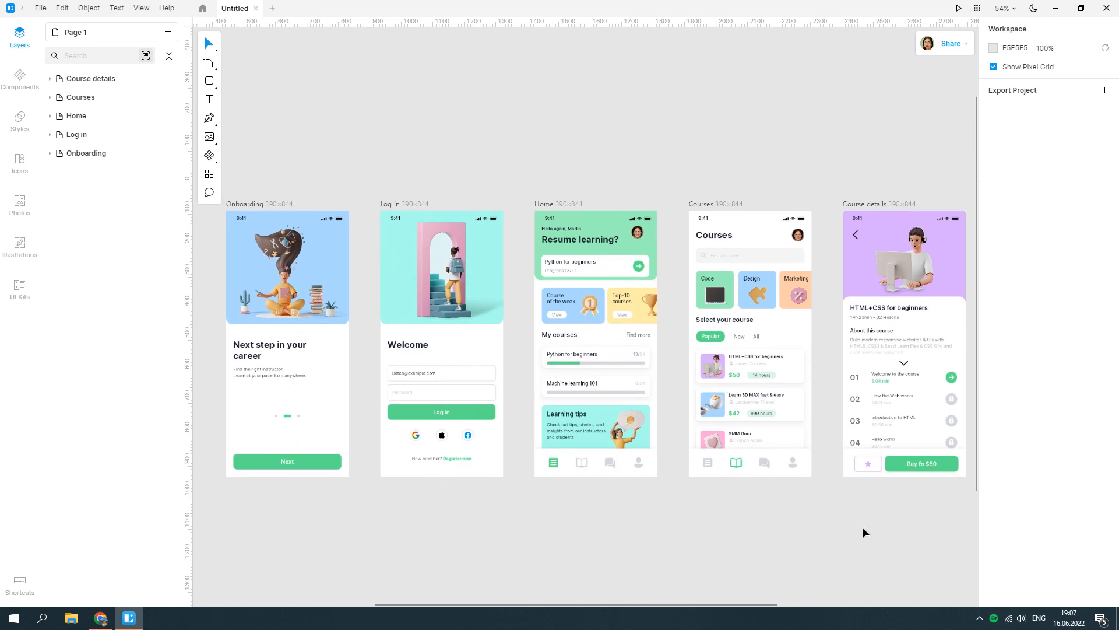